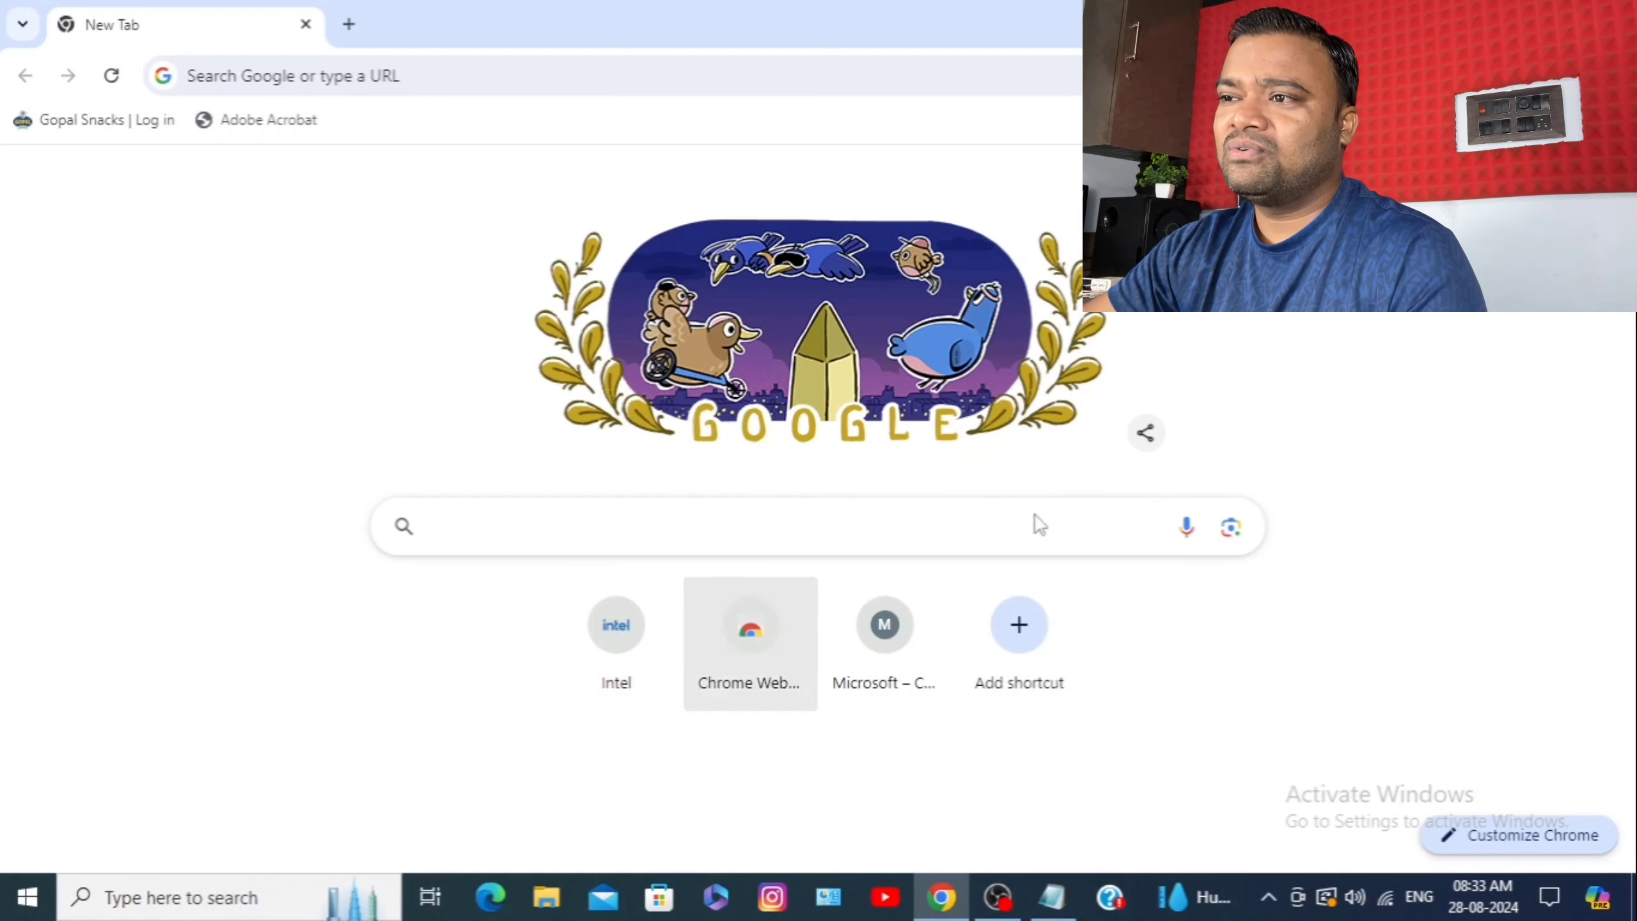
- Search Google for "kruti dev font download" and open the Hindityping.info page with all Kruti Dev Hindi fonts
click(462, 530)
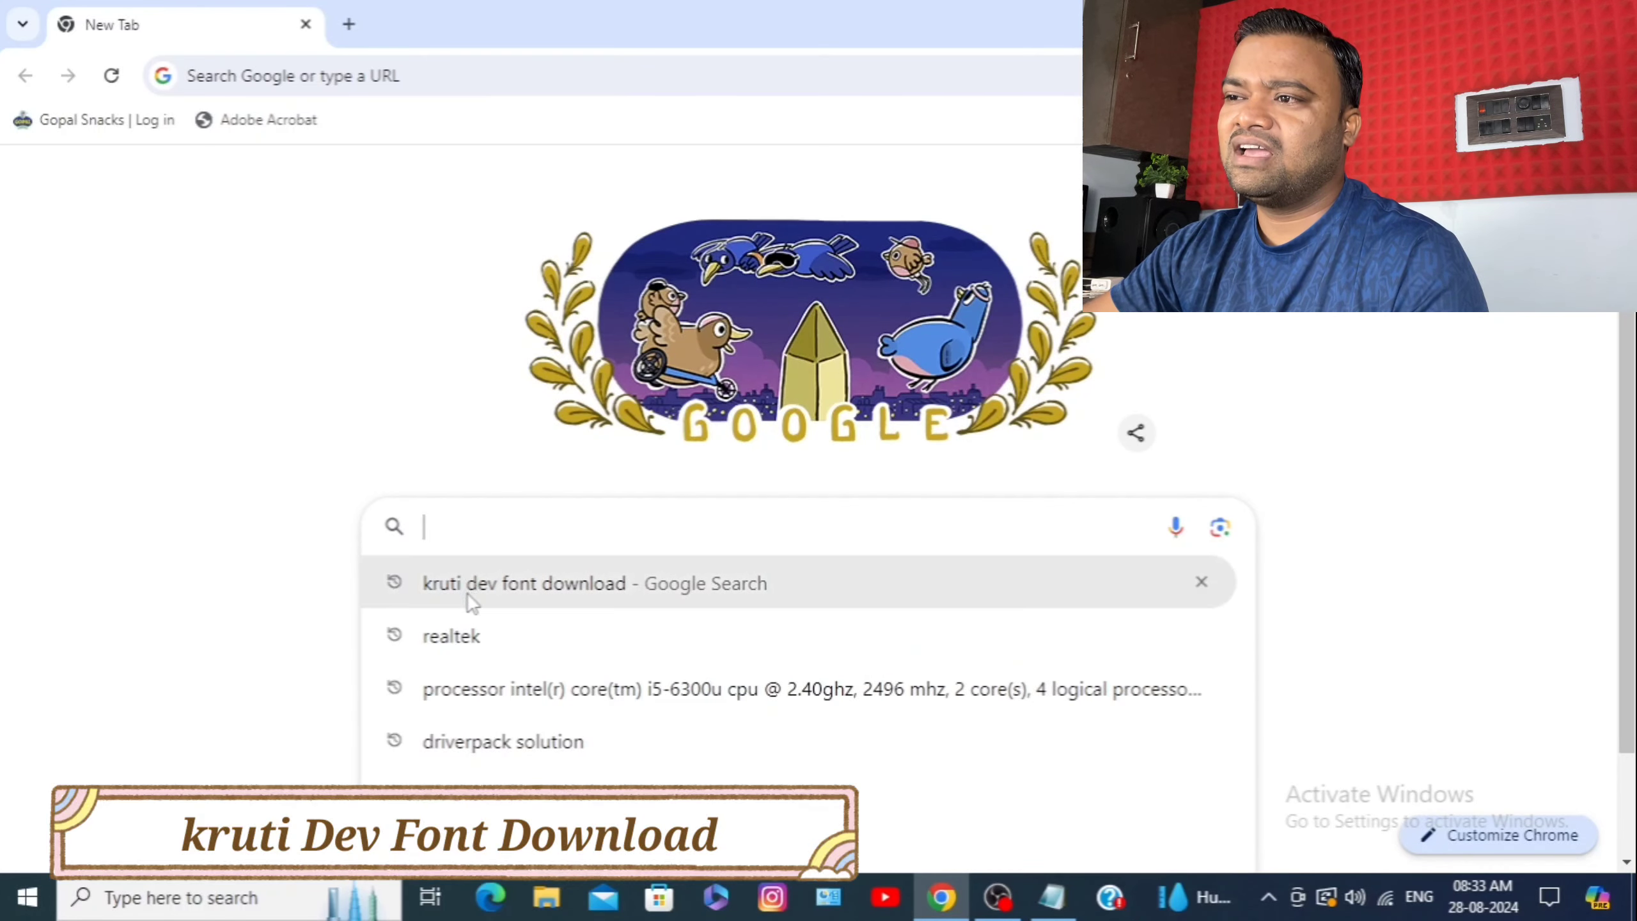
click(579, 592)
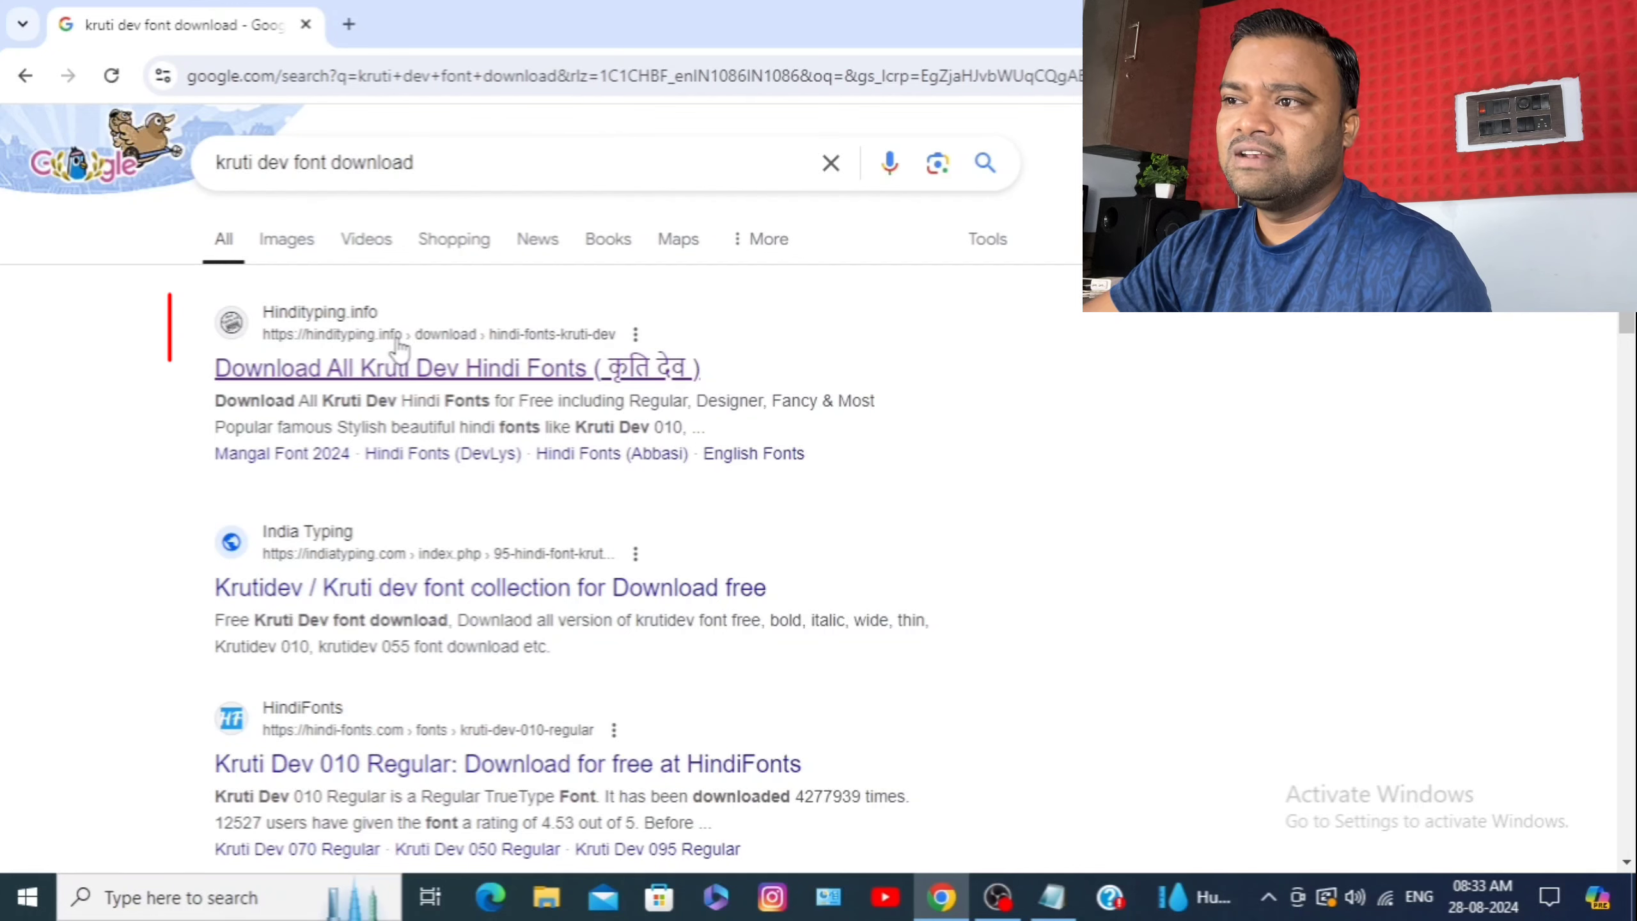
click(389, 380)
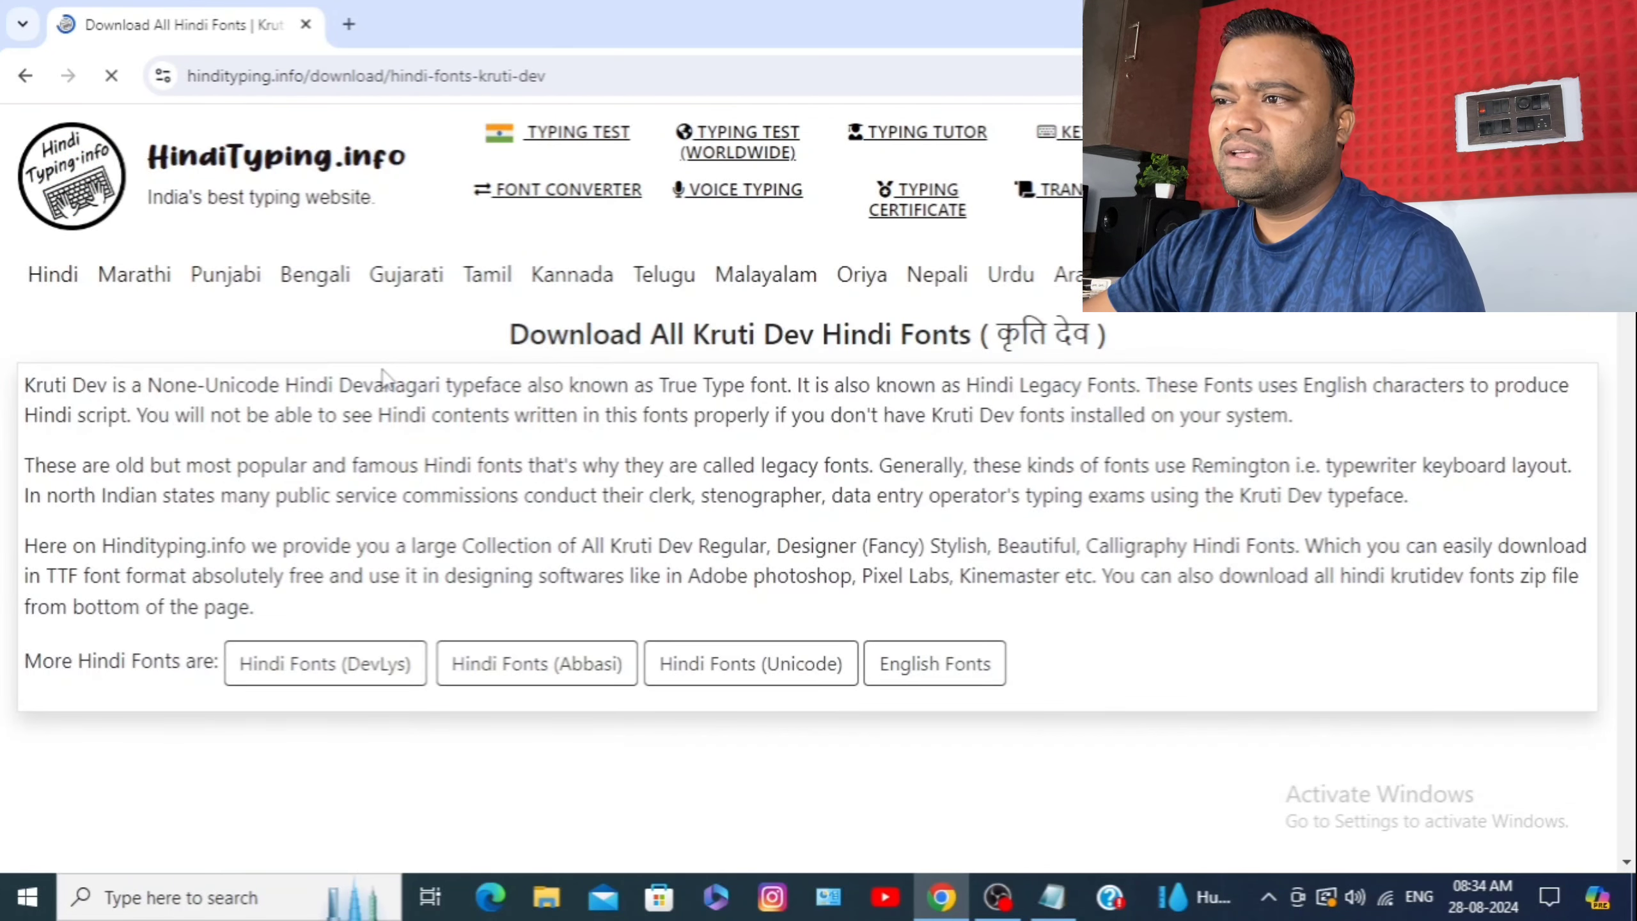
- Compare the Kruti Dev font previews on the page, highlighting the sample sentences of Kruti Dev 010, 011 and 013
scroll(382, 378, down, 8)
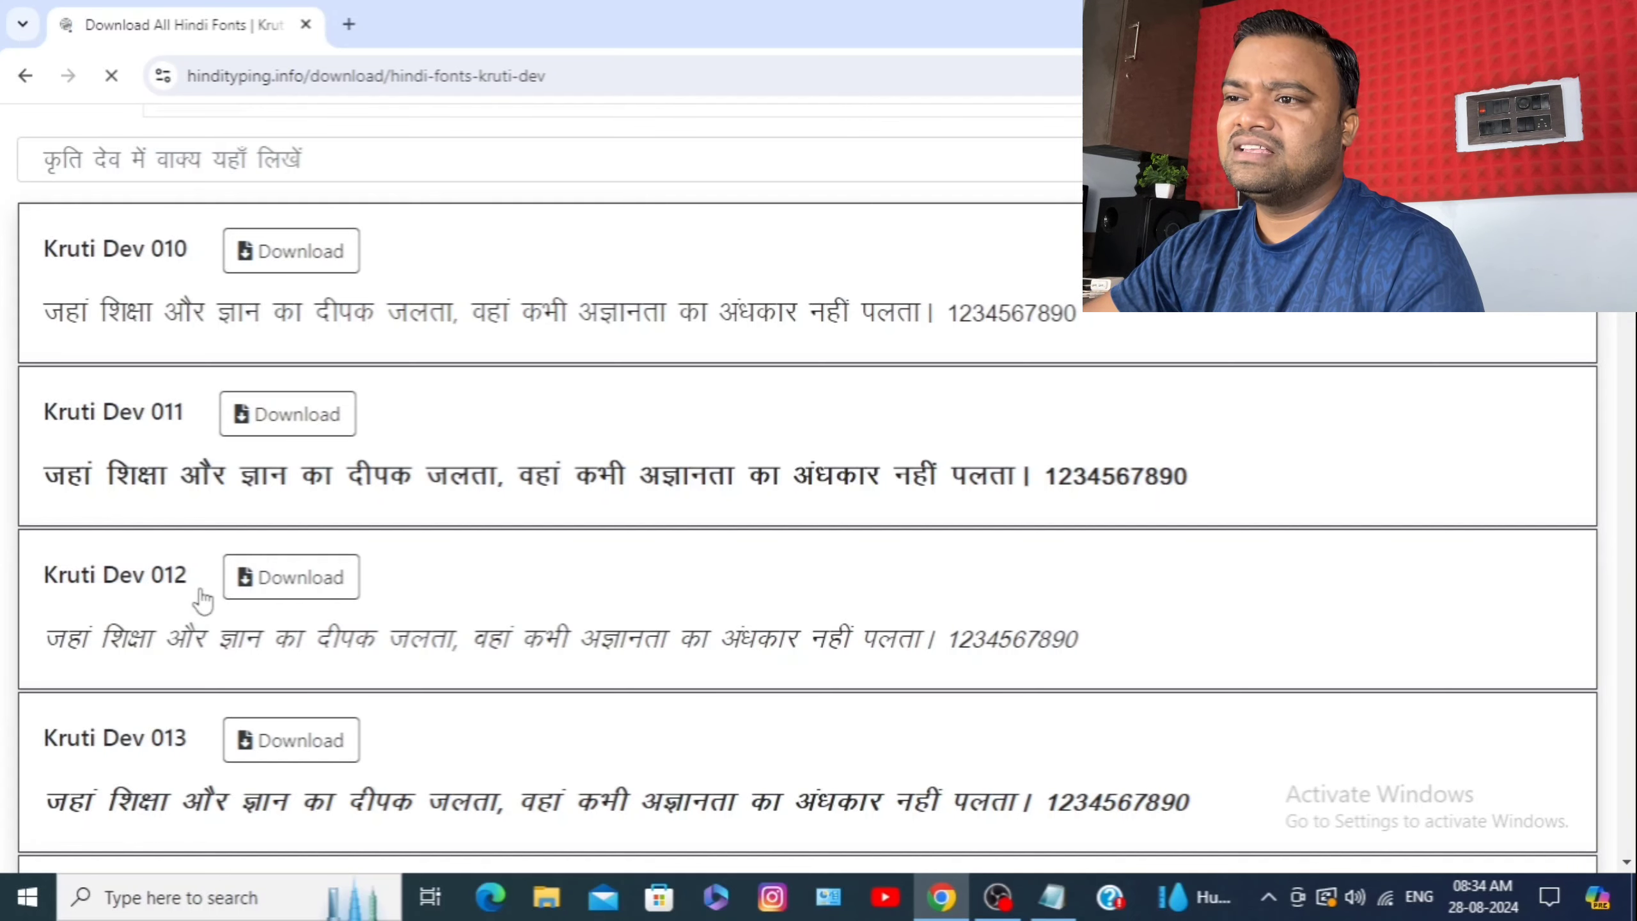
scroll(201, 587, down, 5)
scroll(201, 572, down, 10)
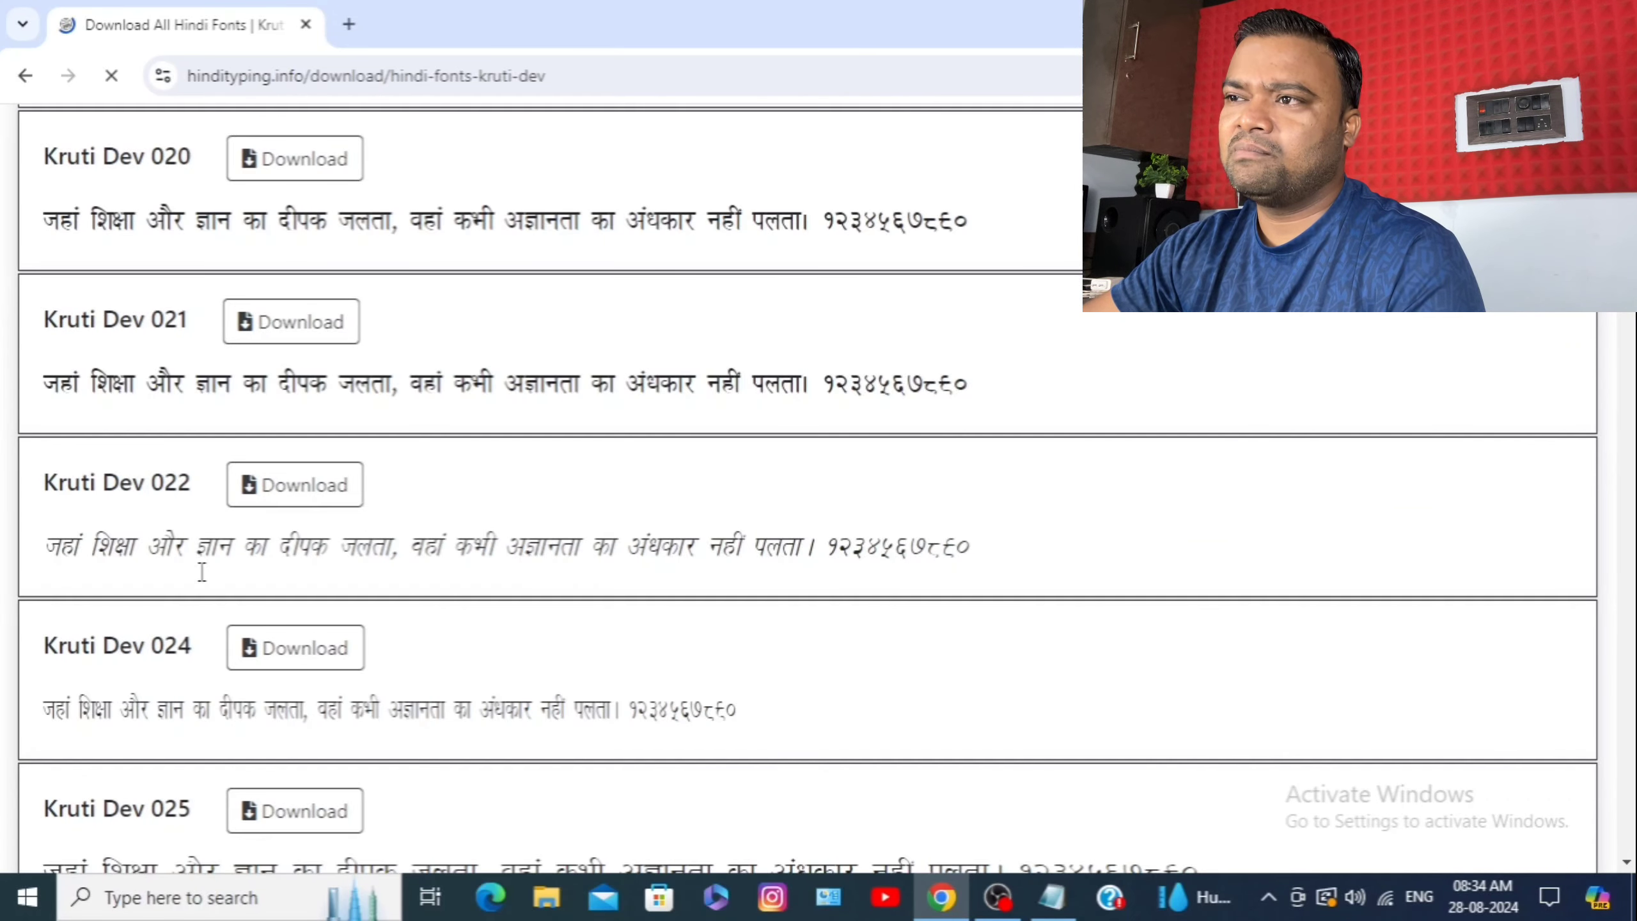
scroll(202, 573, down, 3)
scroll(197, 578, up, 18)
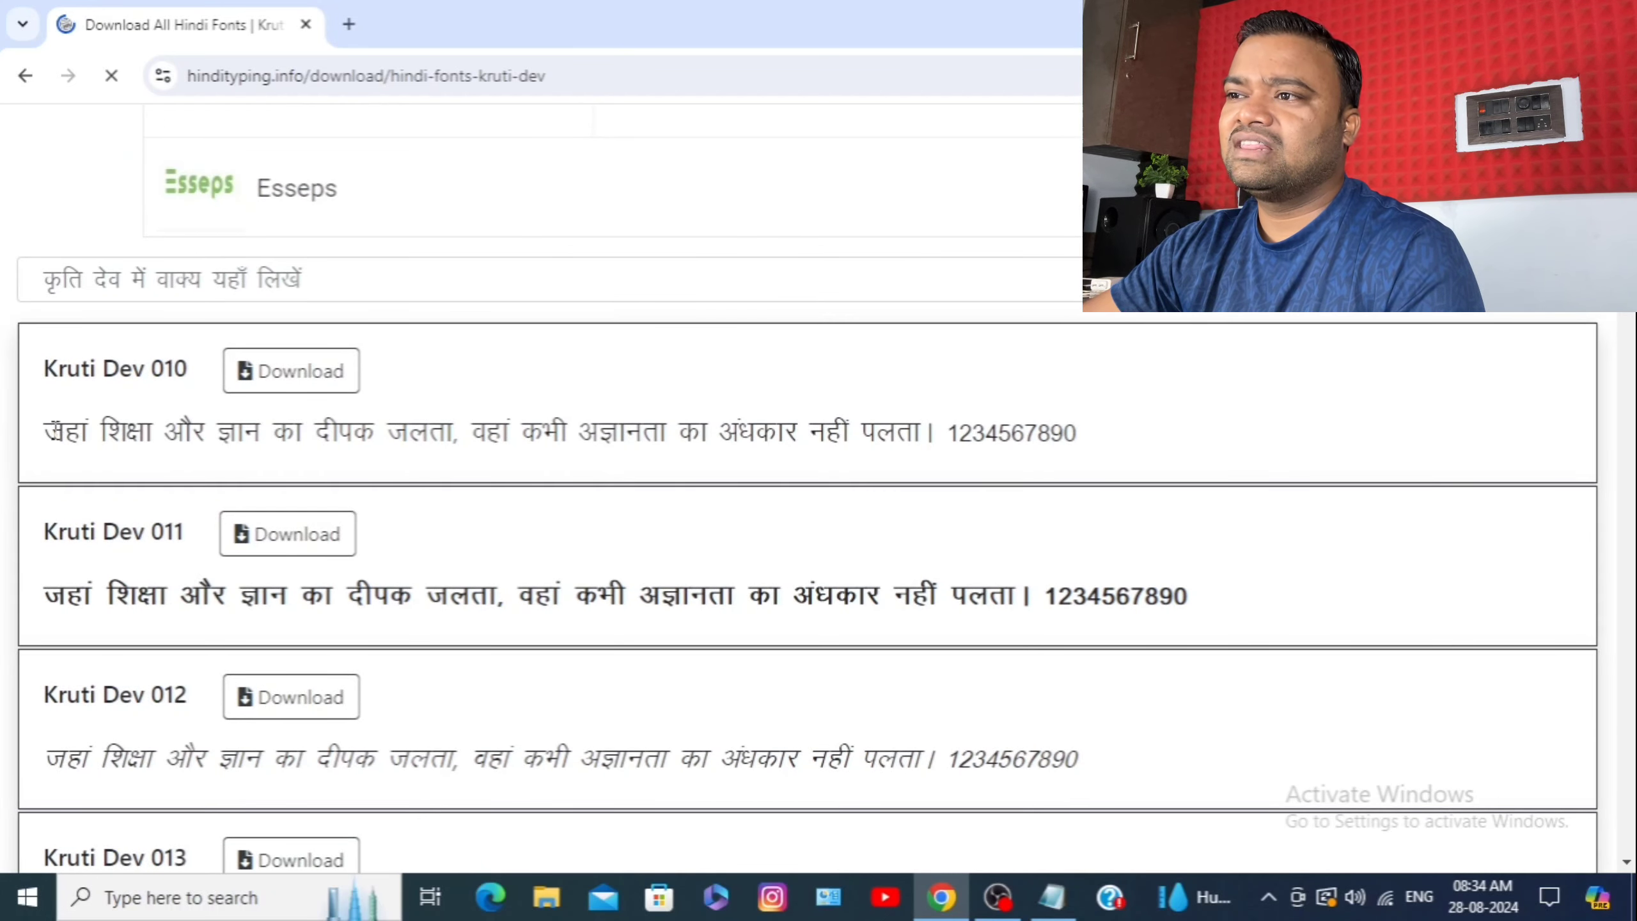
drag(49, 431, 823, 449)
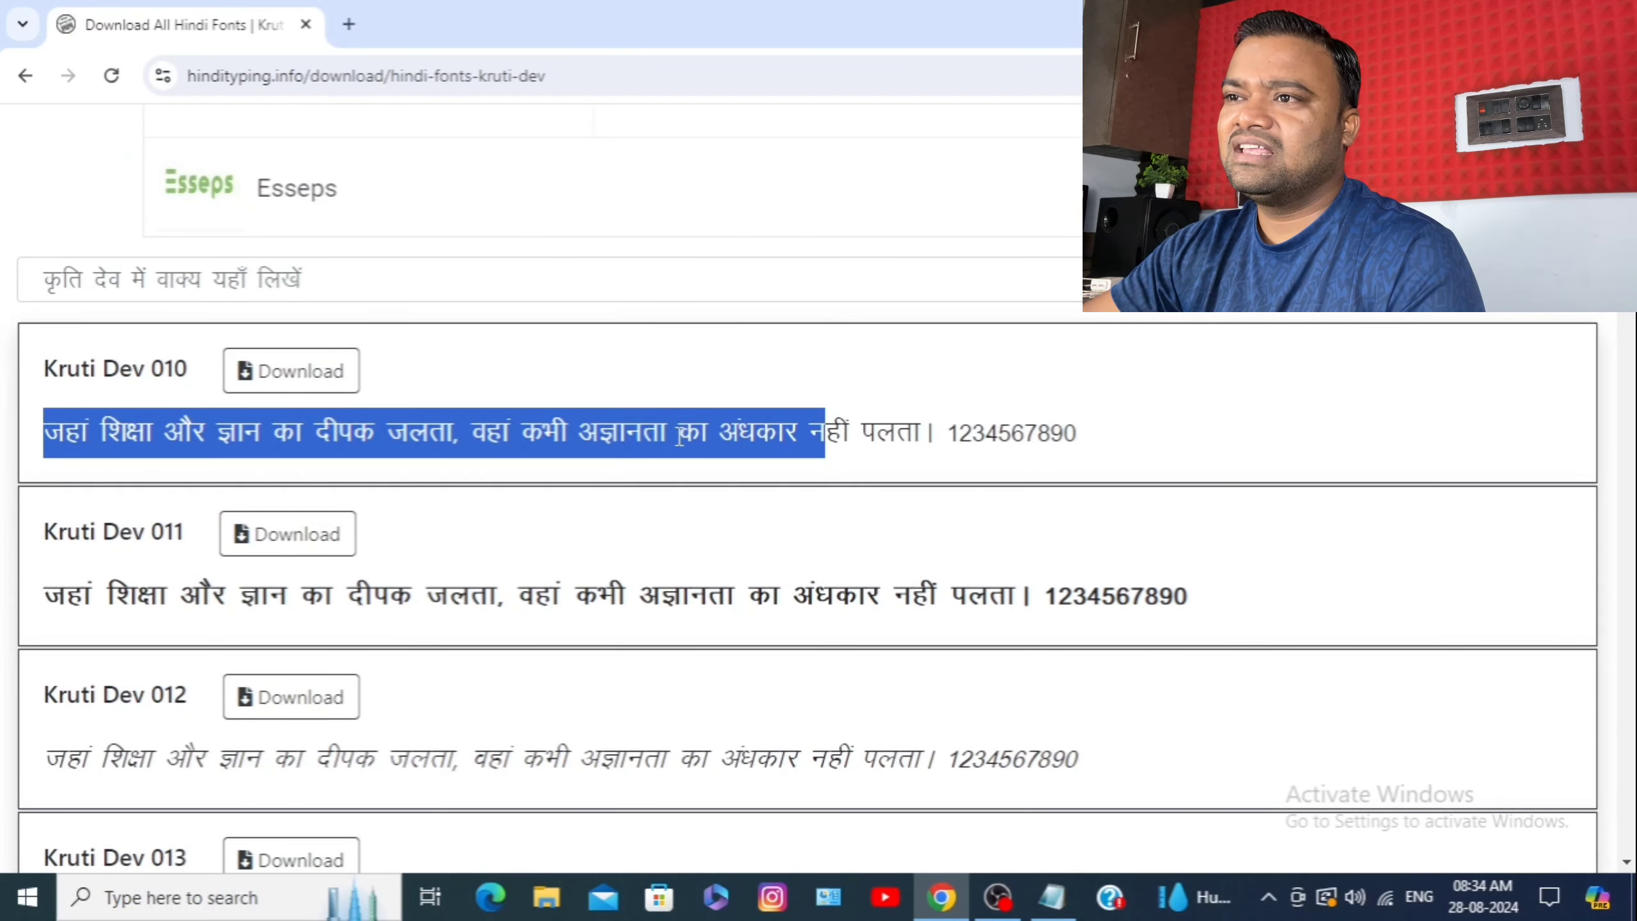
scroll(680, 438, down, 3)
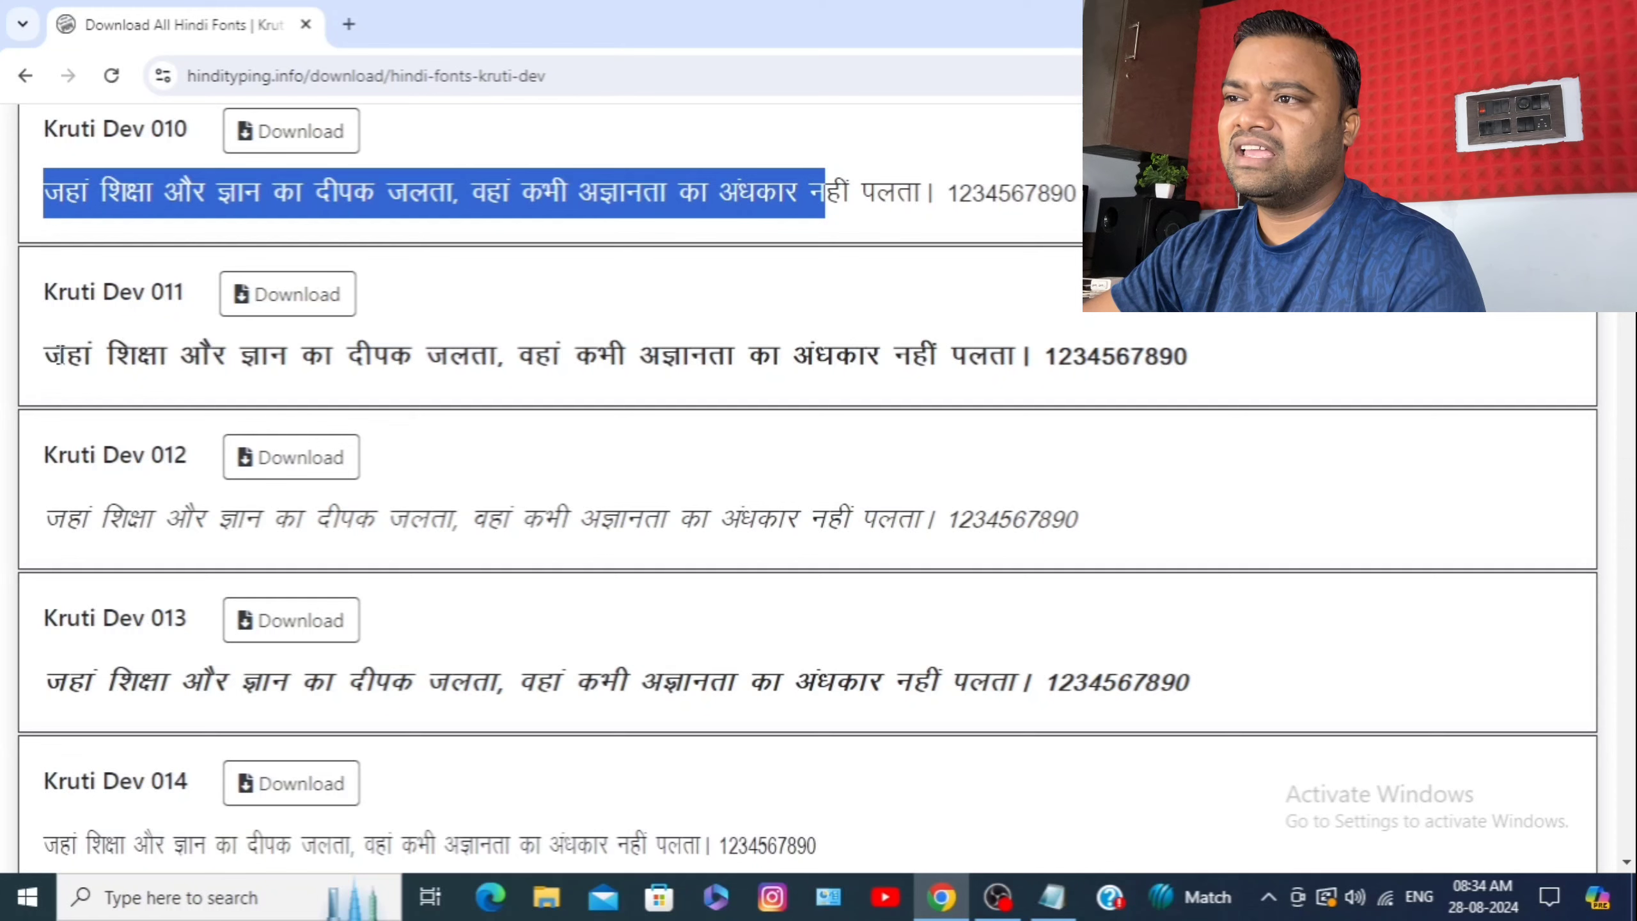
drag(64, 357, 835, 387)
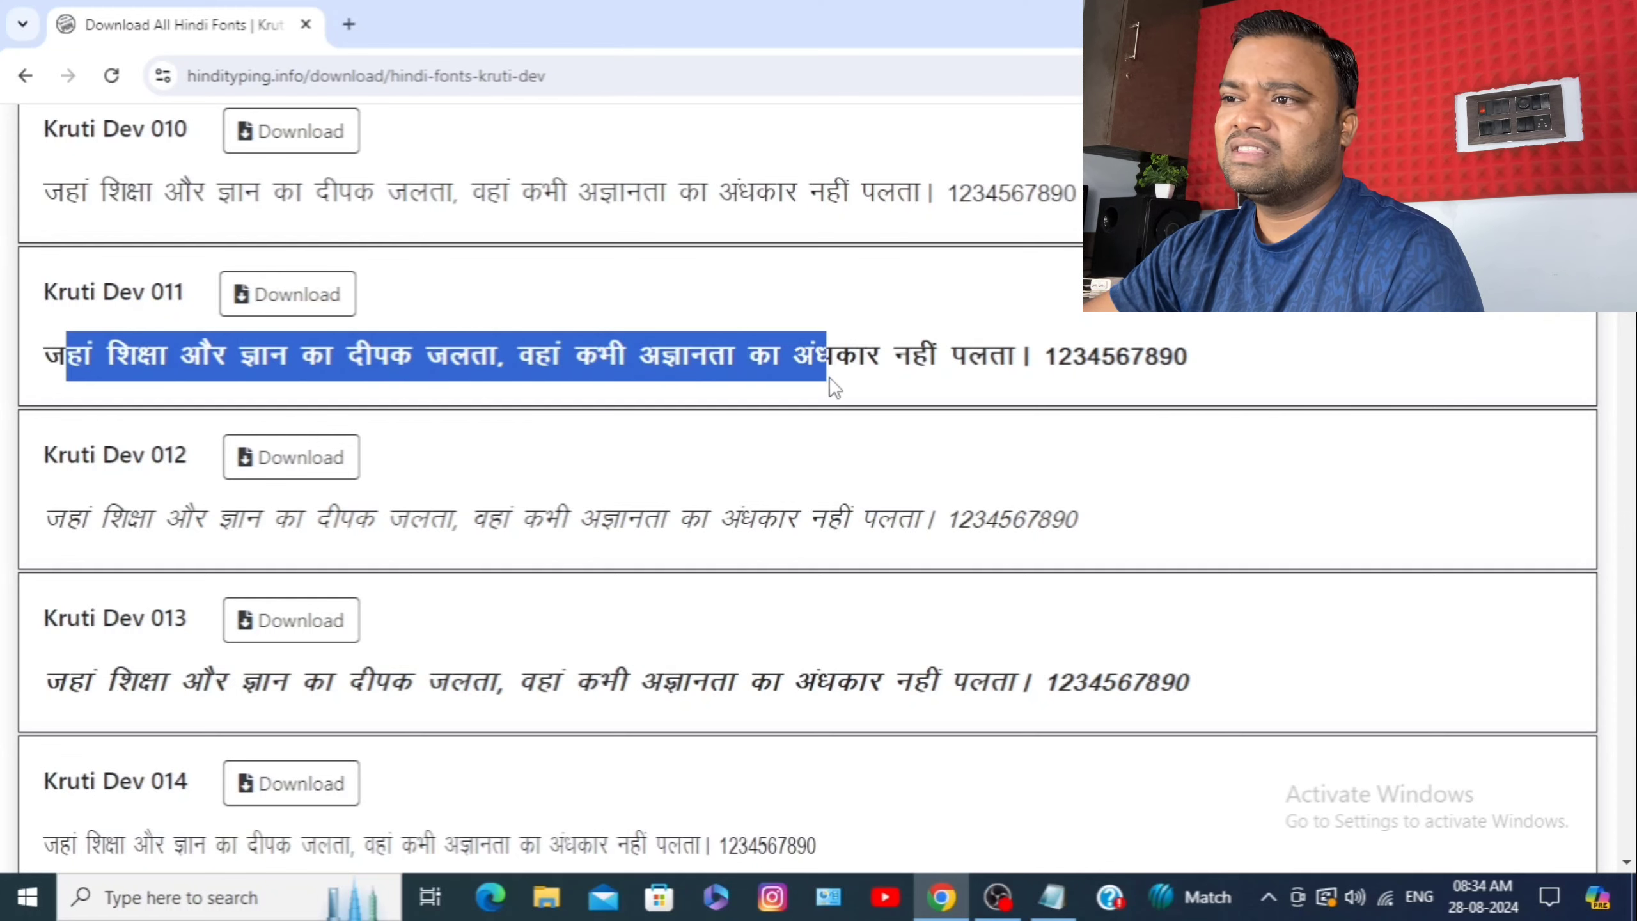
scroll(741, 377, down, 5)
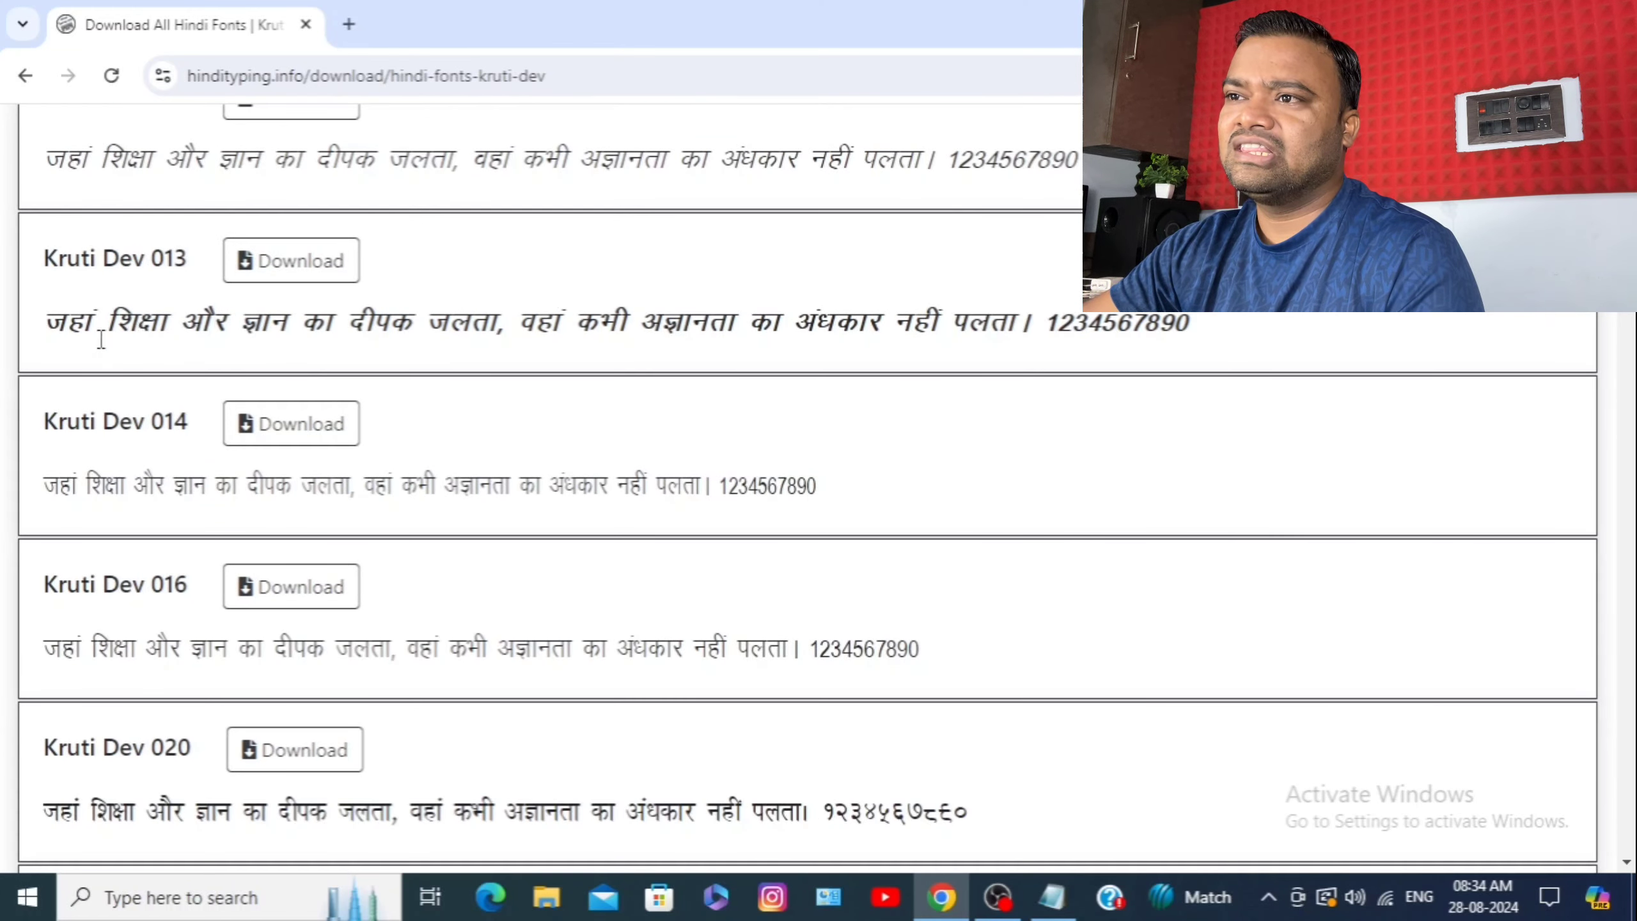
drag(64, 327, 771, 355)
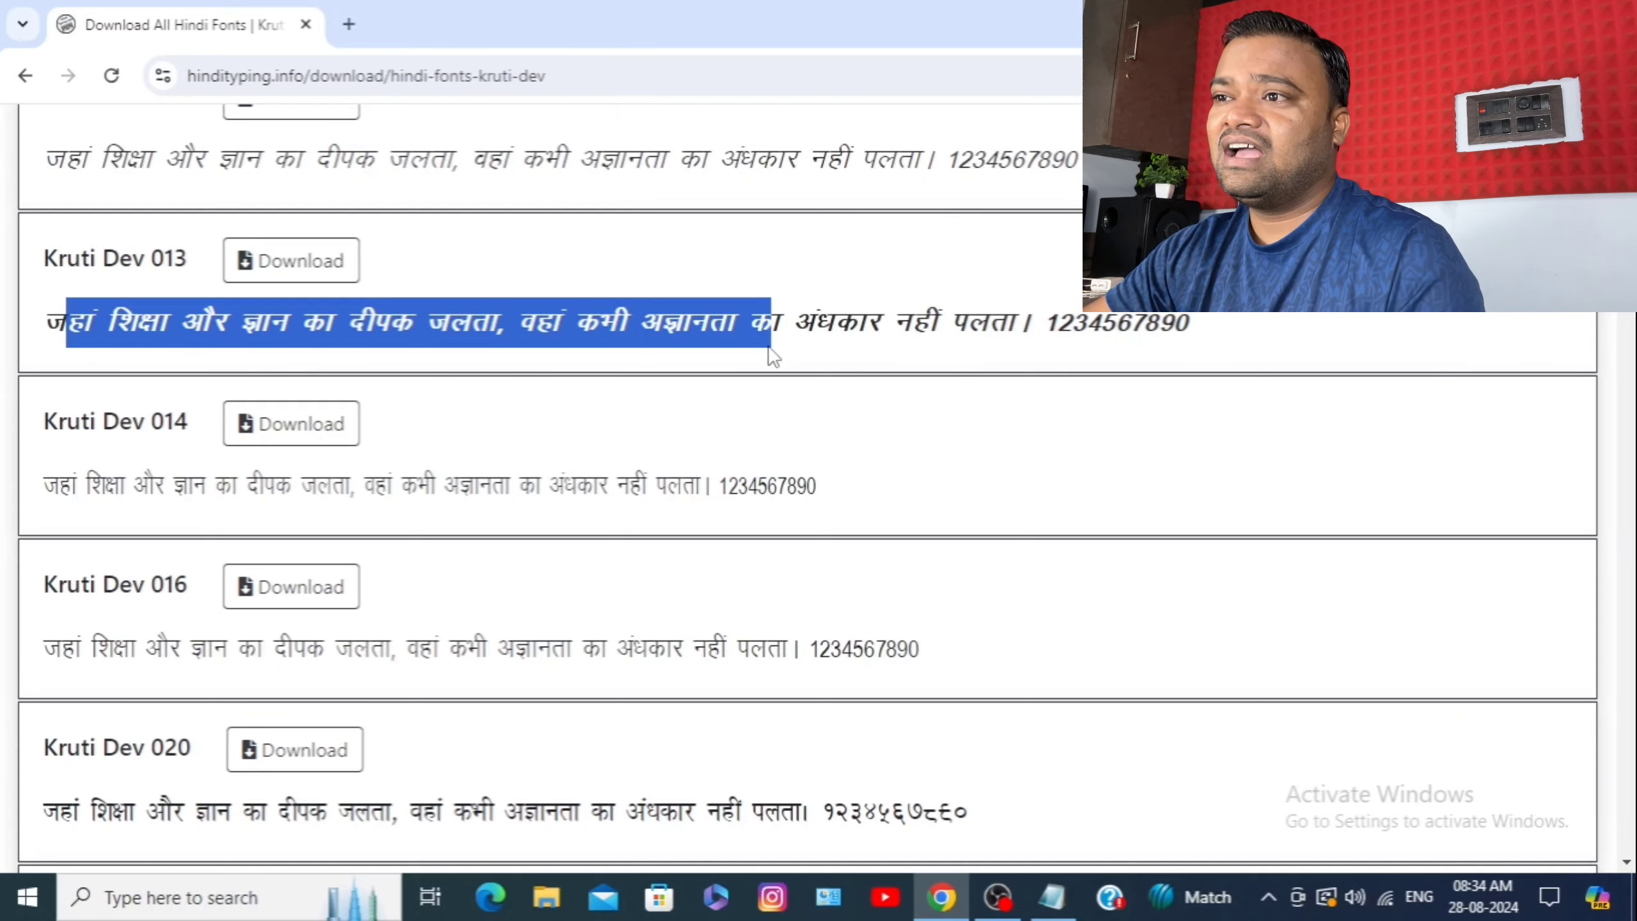
scroll(525, 358, down, 12)
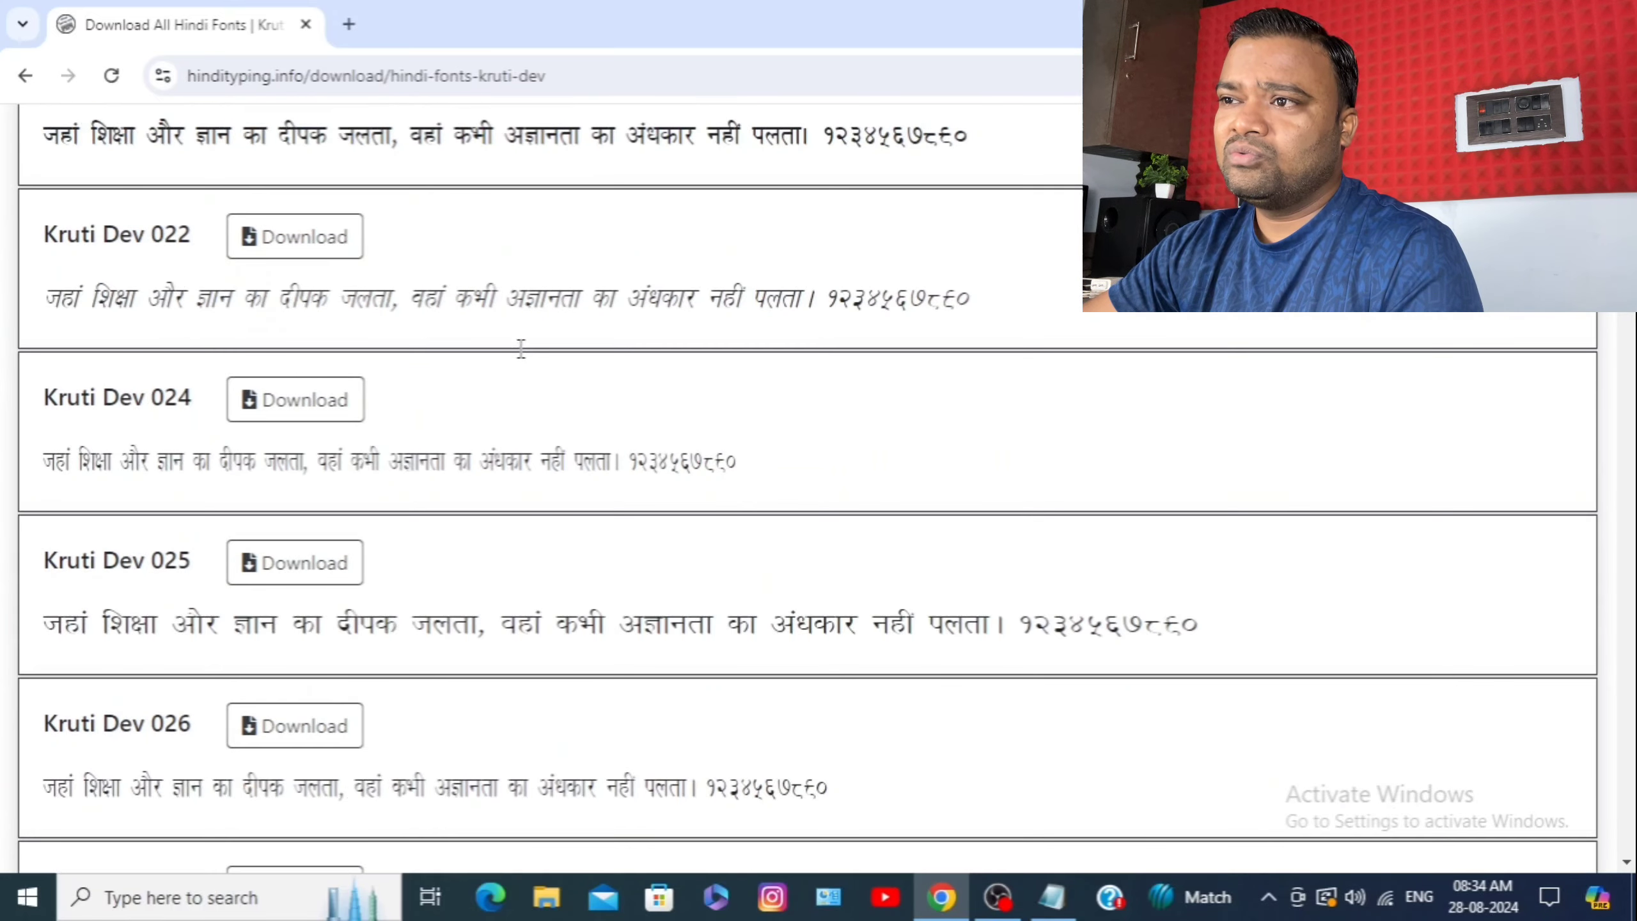
- Examine the higher-numbered fonts further down the list and highlight the sample sentence of Kruti Dev 110
scroll(521, 349, down, 20)
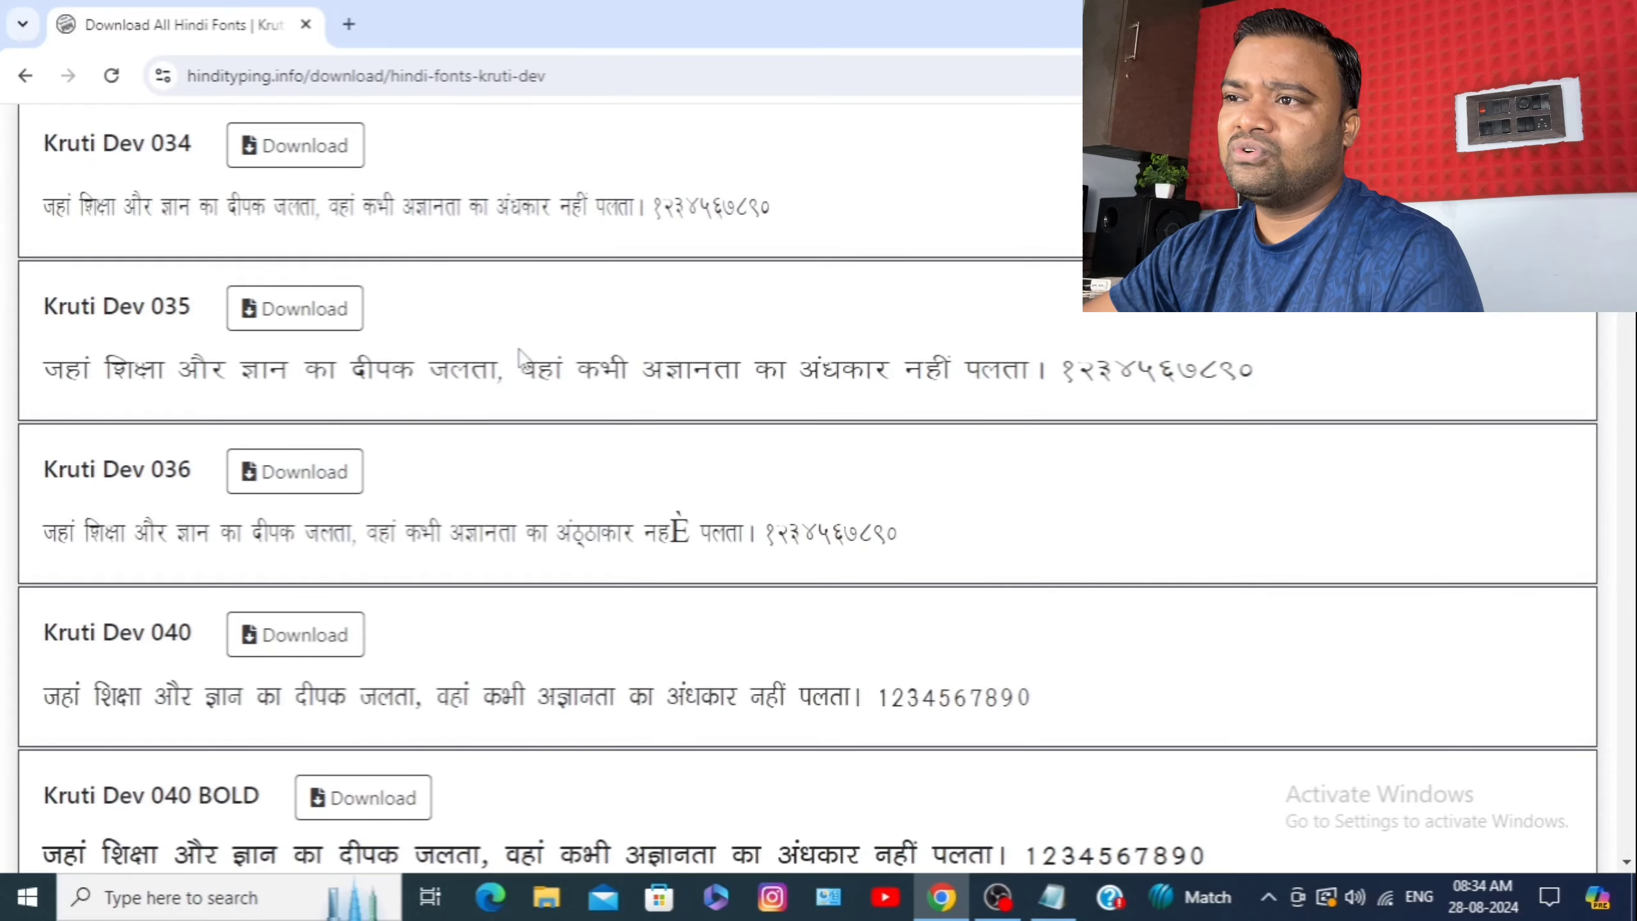
scroll(524, 358, down, 3)
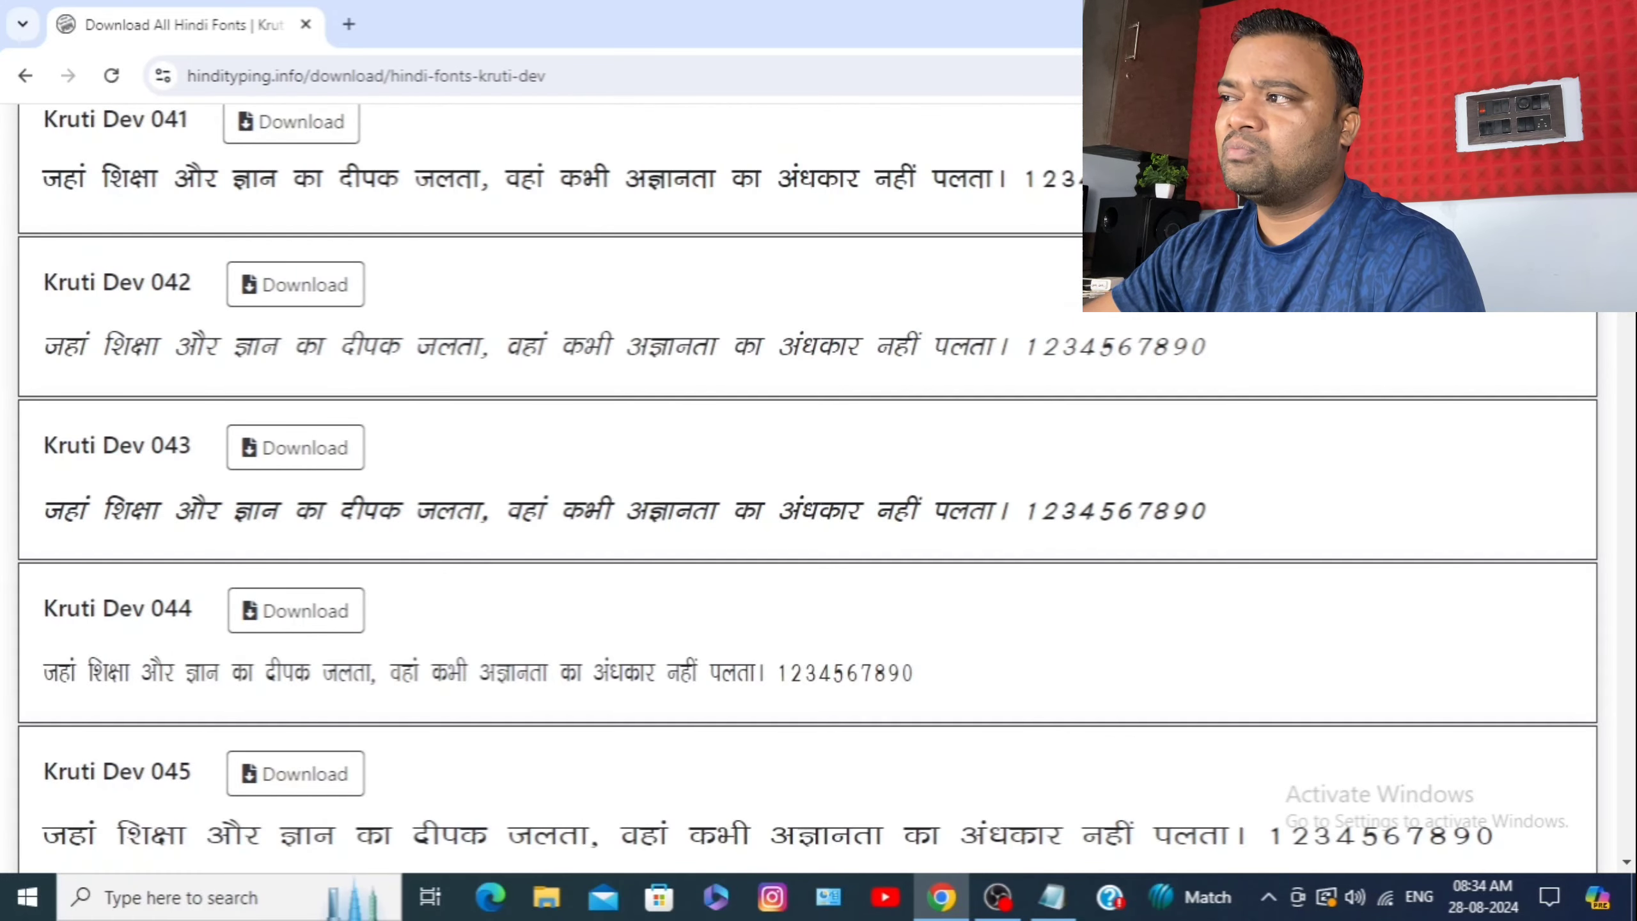
drag(1626, 245, 1625, 475)
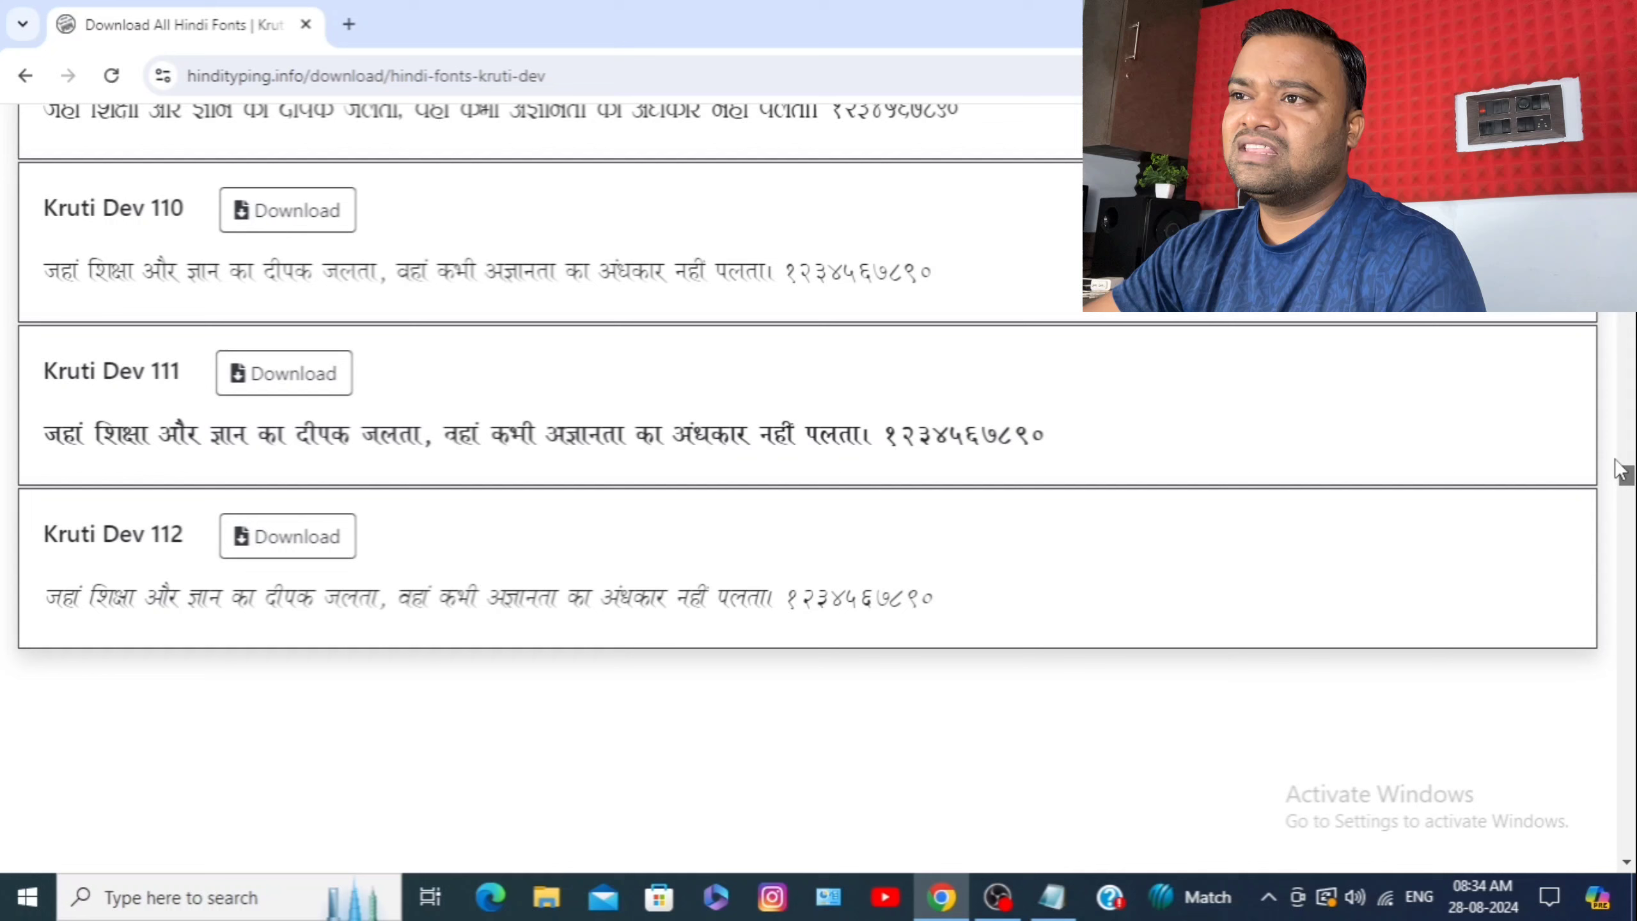
click(289, 211)
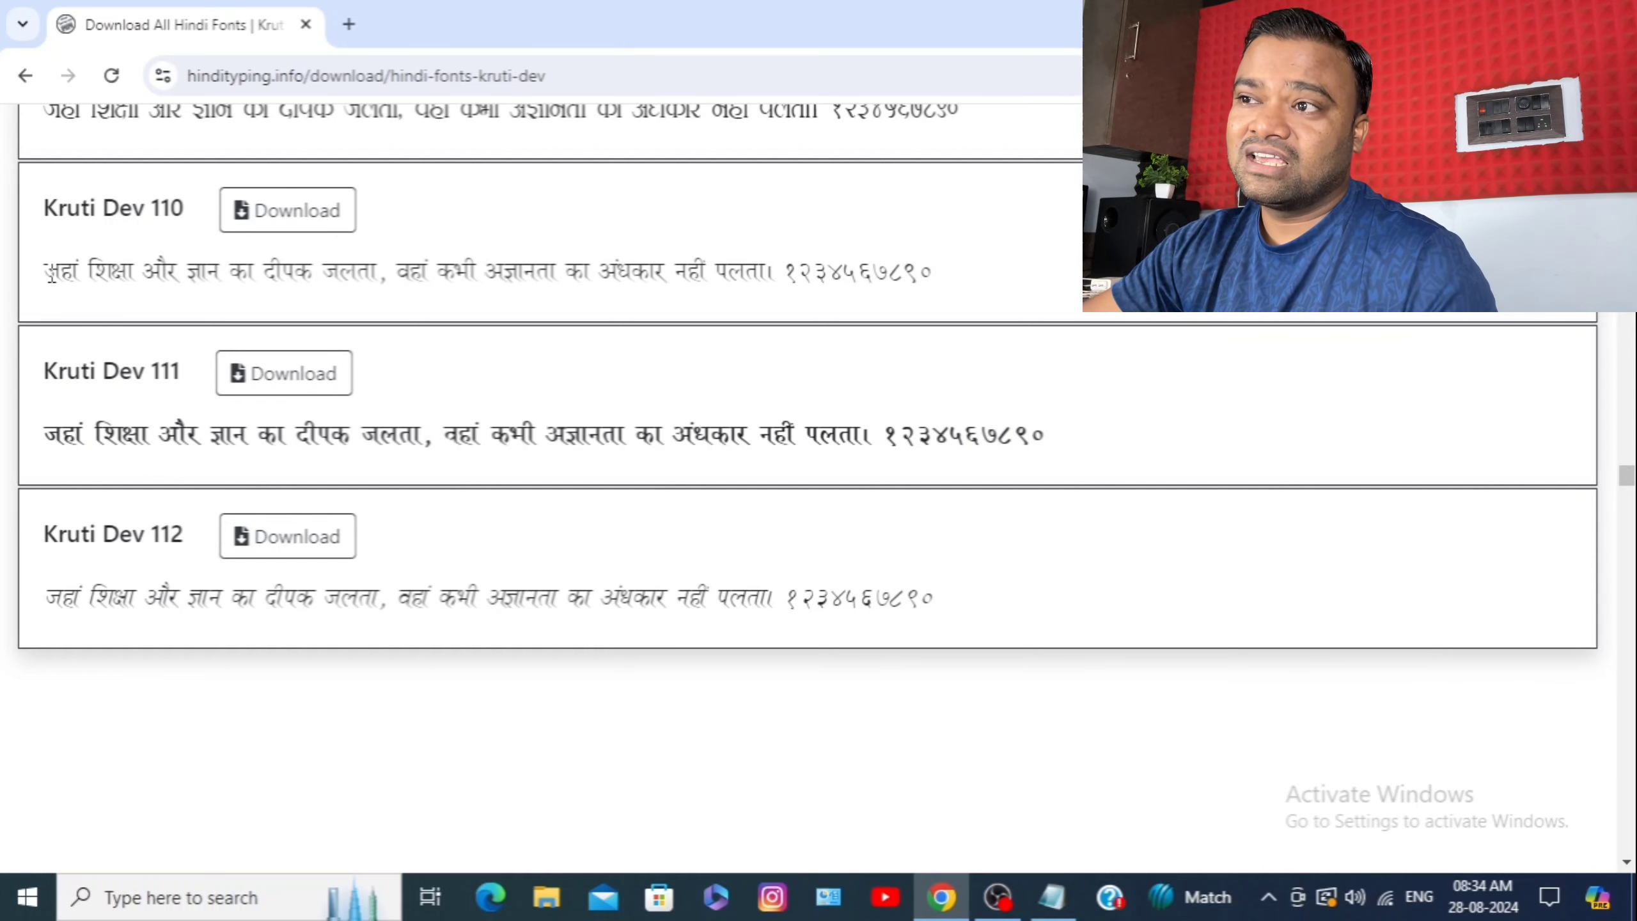
drag(52, 275, 477, 351)
drag(794, 370, 786, 277)
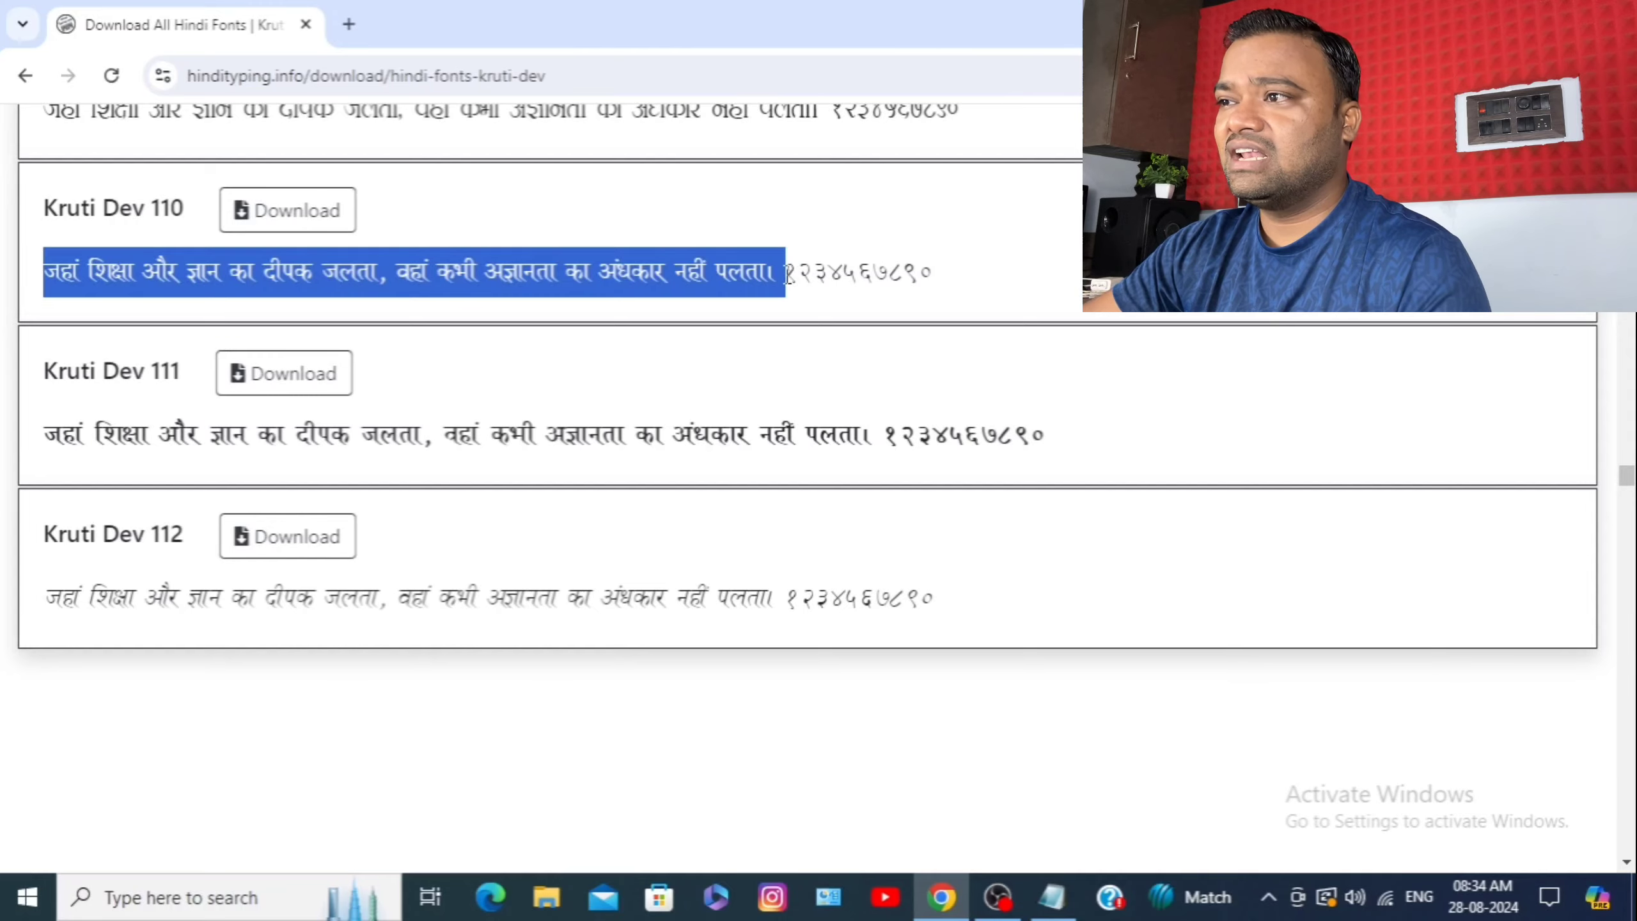
- Download the Kruti Dev 010 font from the start of the list and dismiss the advertisement
scroll(718, 240, up, 3)
scroll(718, 239, up, 20)
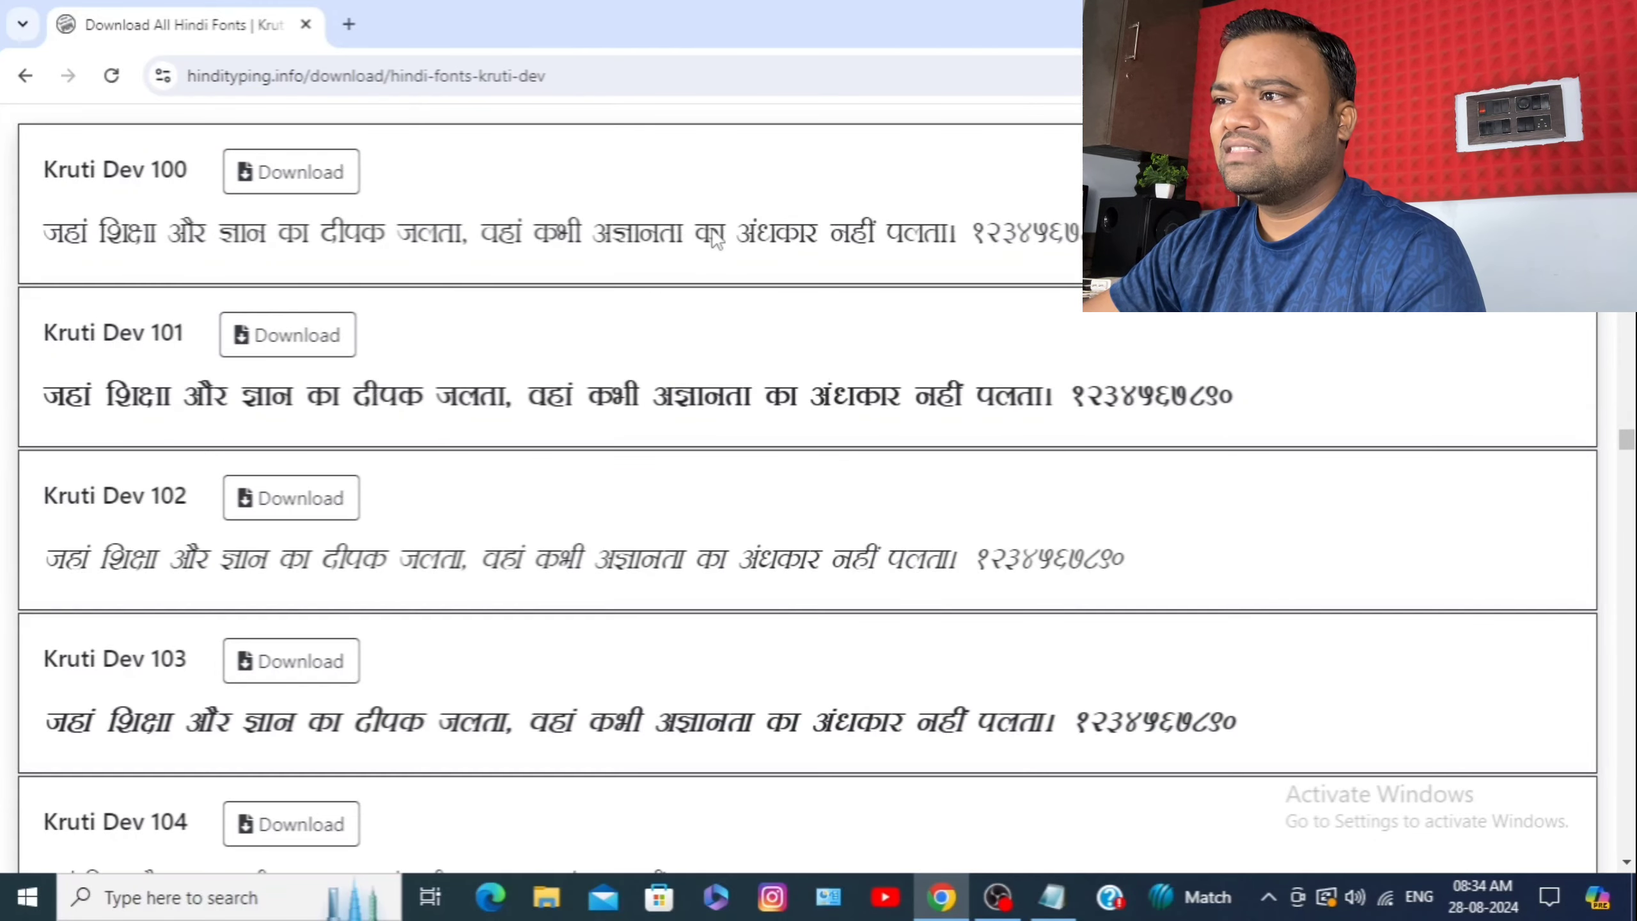
scroll(717, 239, up, 10)
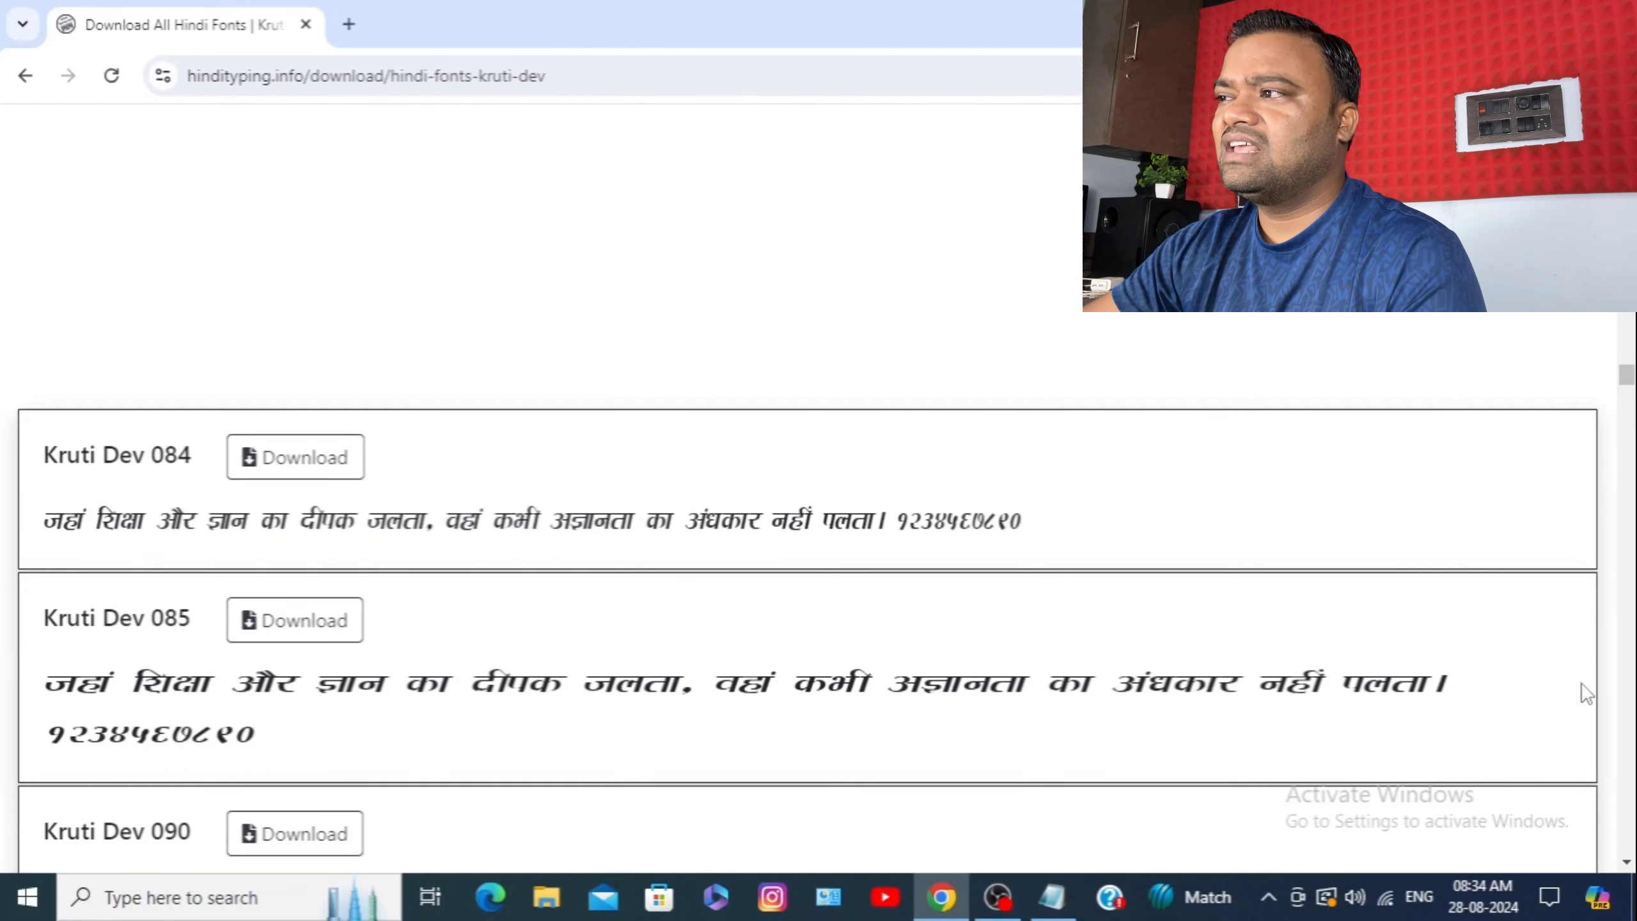
drag(1626, 381, 1626, 122)
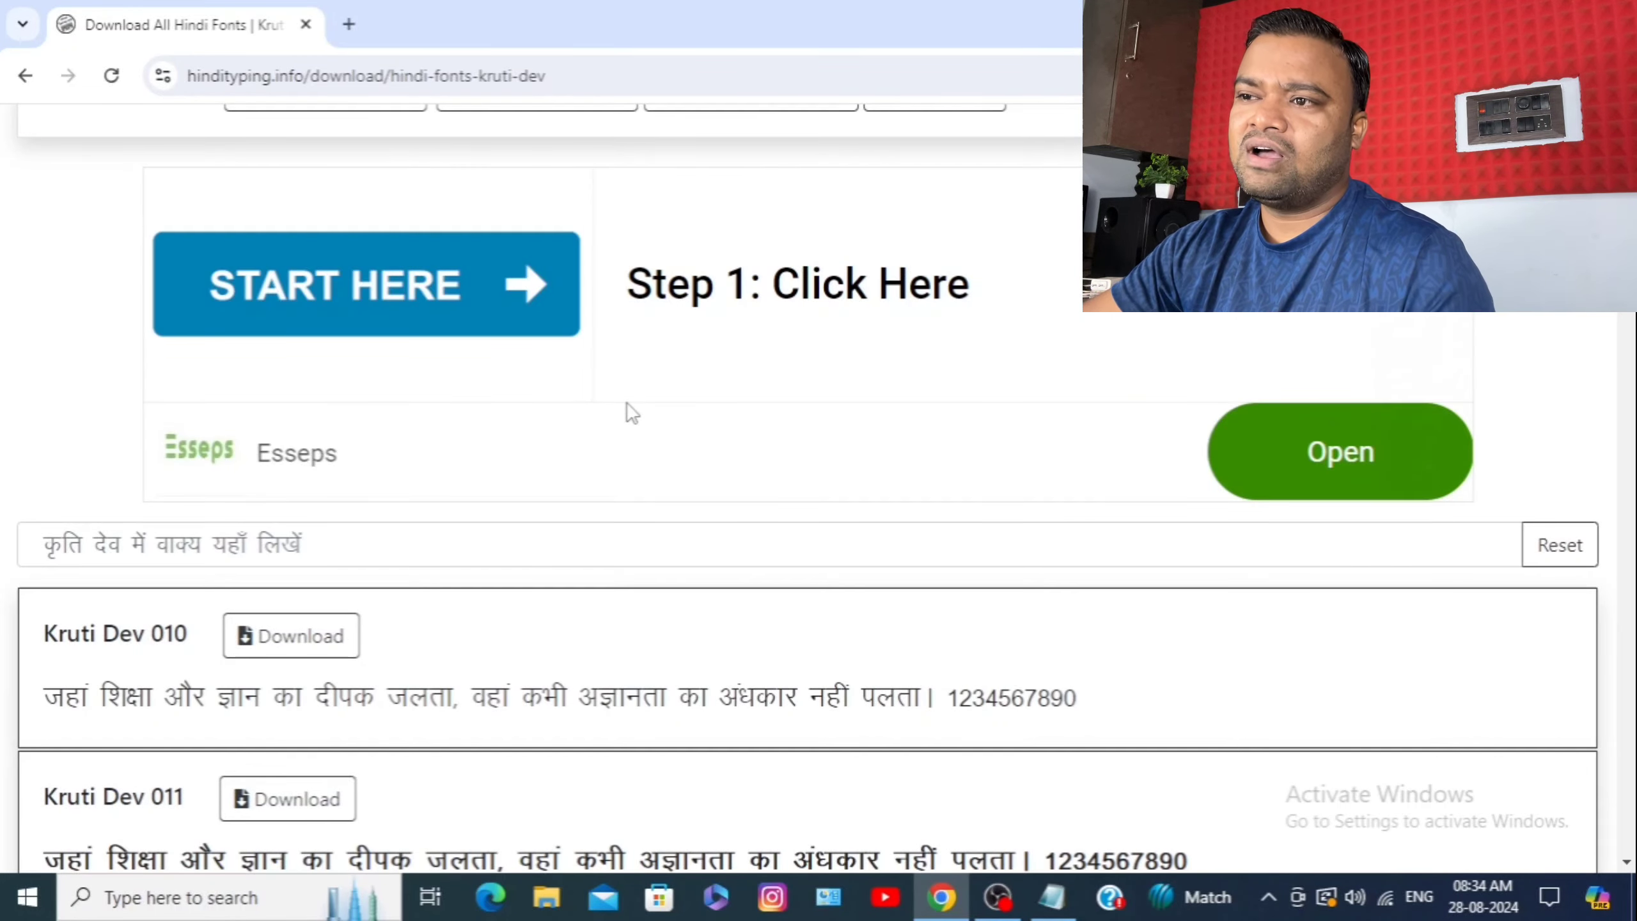
scroll(631, 413, down, 4)
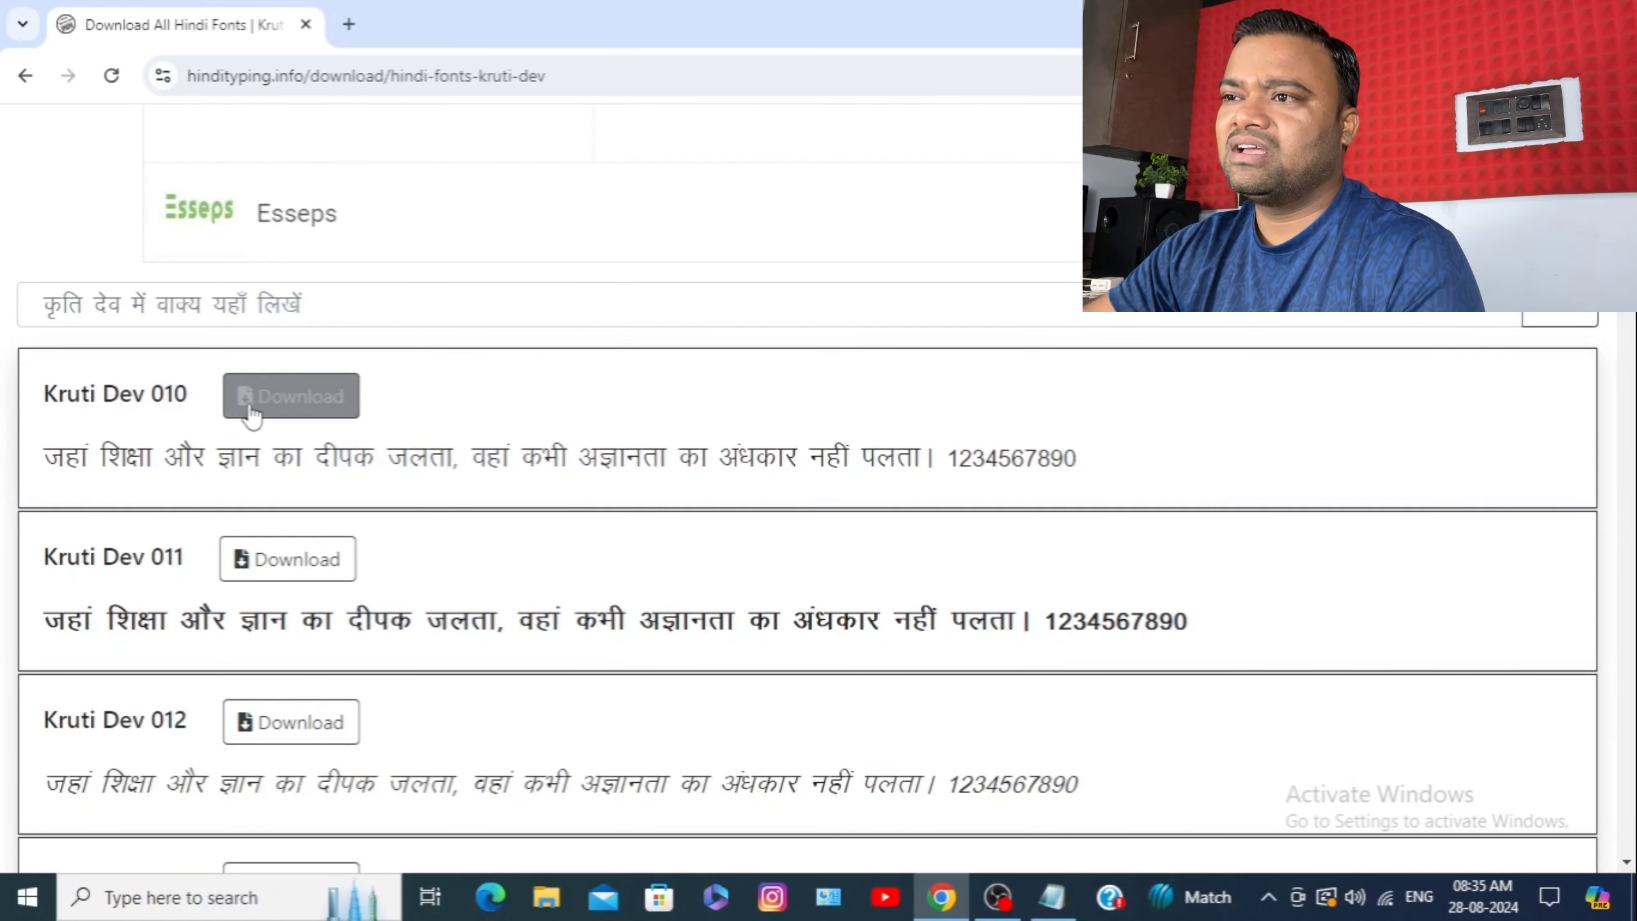
scroll(252, 415, down, 2)
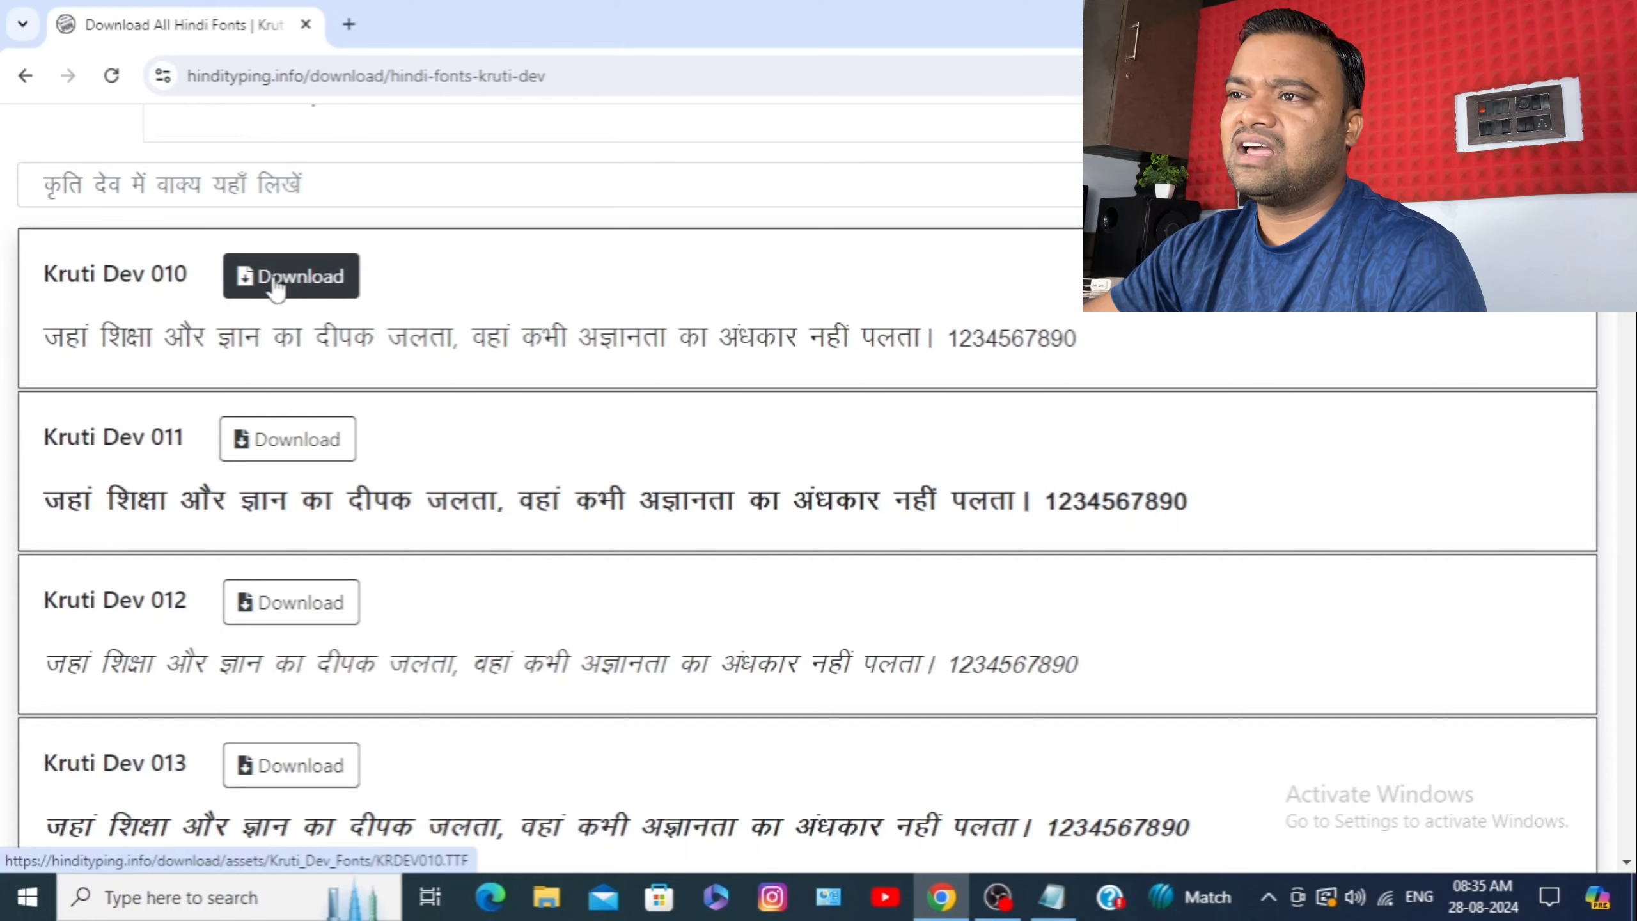
click(276, 288)
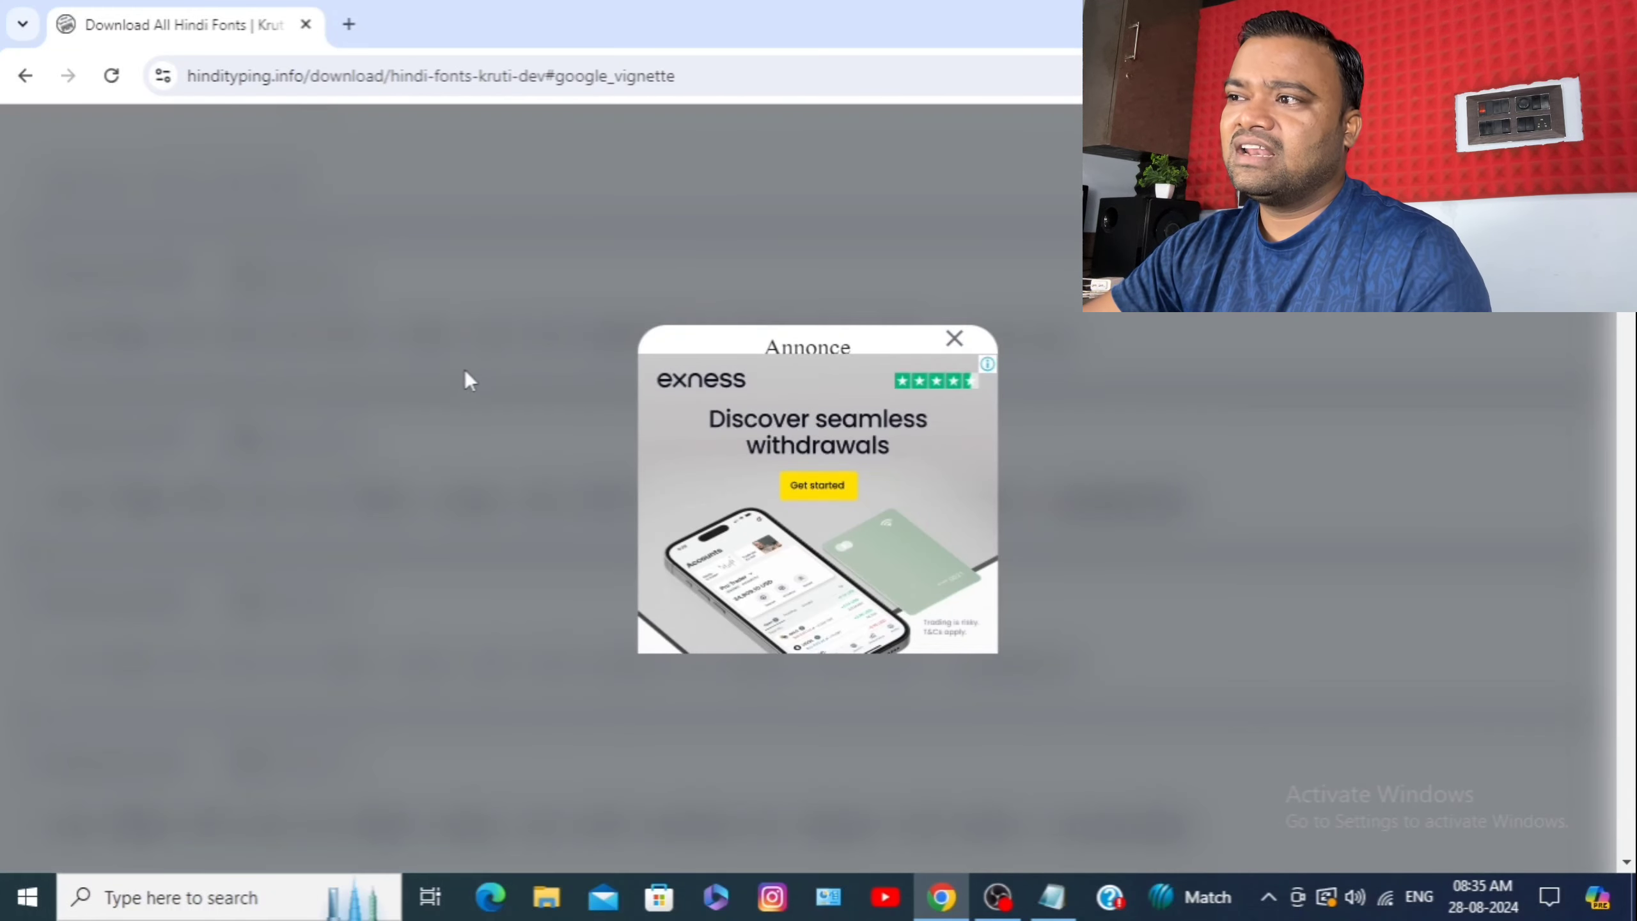
click(952, 336)
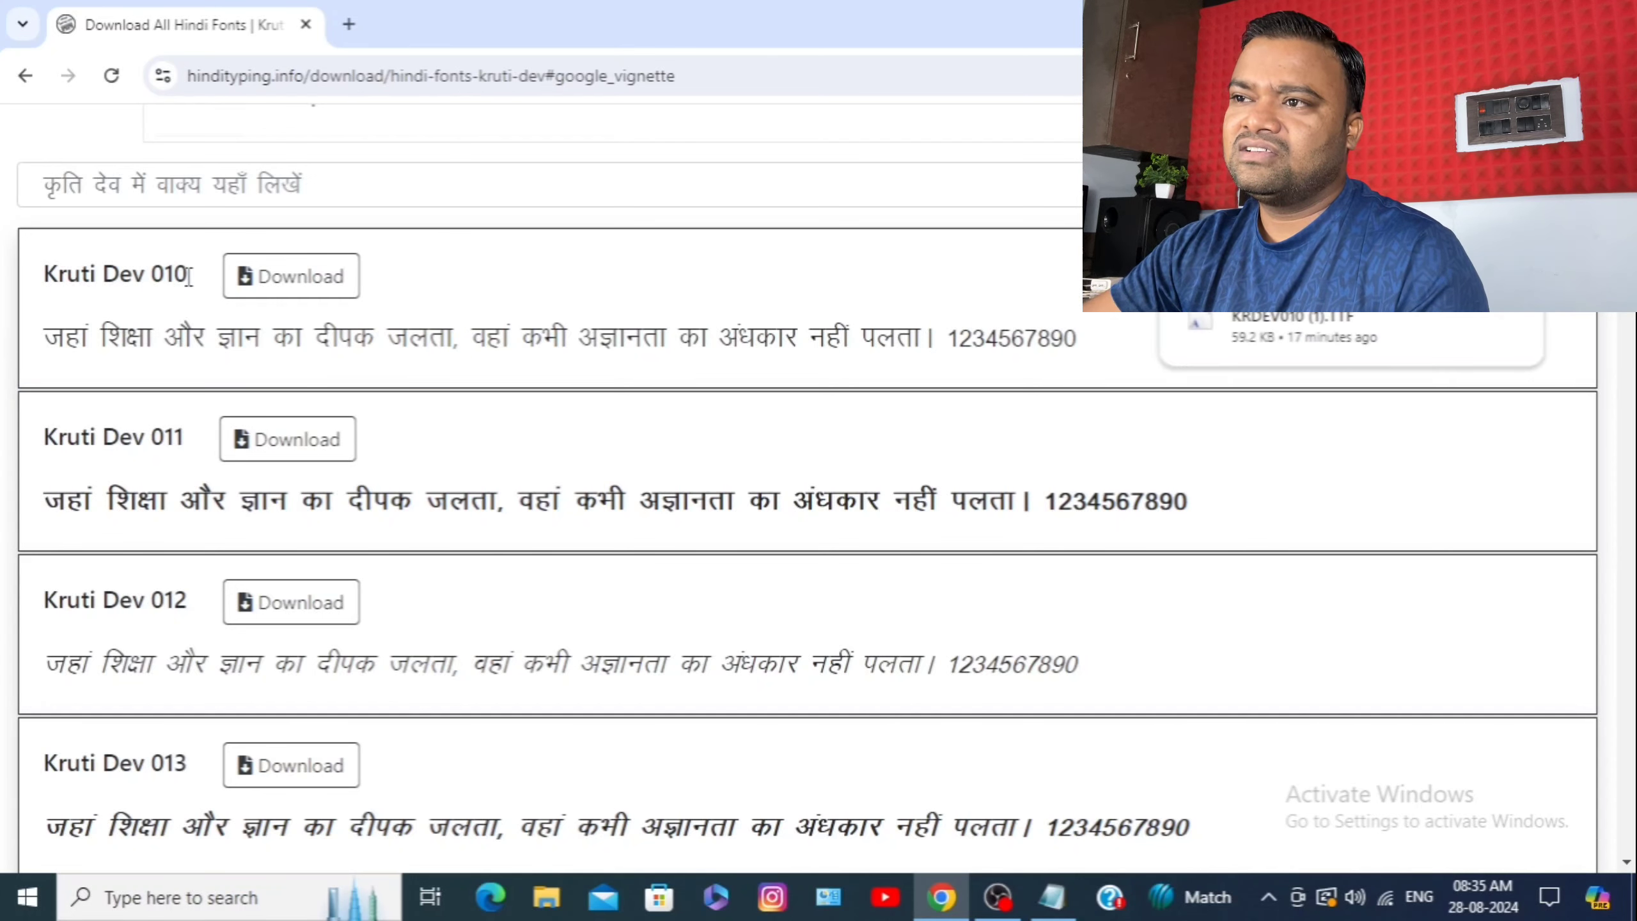
- Download the Kruti Dev 011, 012, 013 and 014 fonts
click(275, 449)
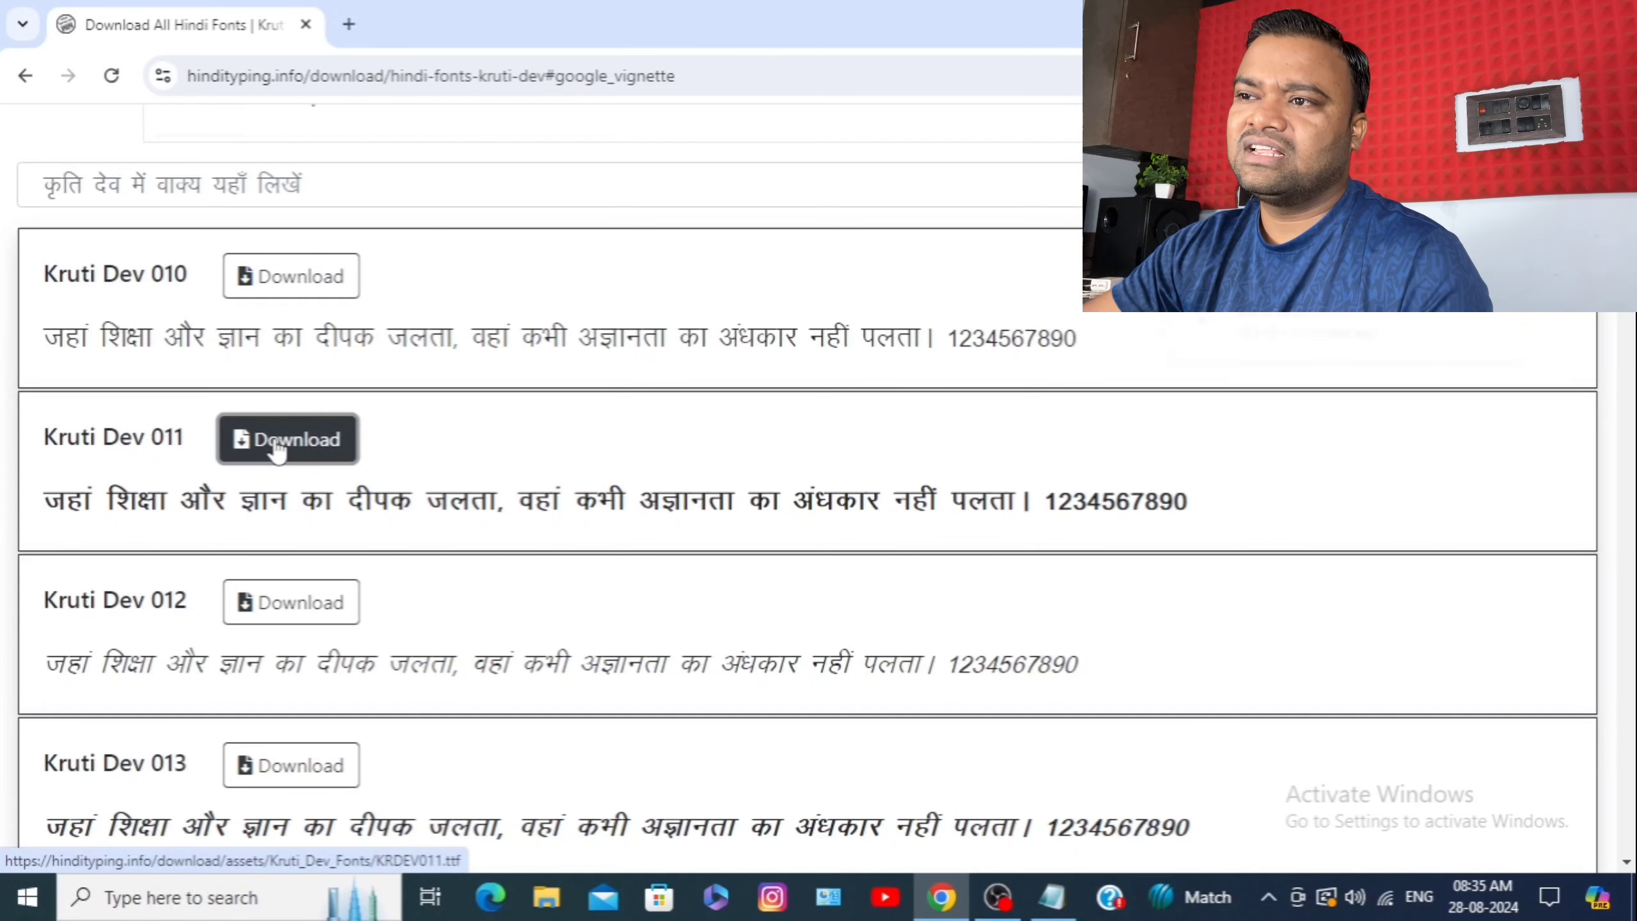
click(293, 613)
scroll(292, 614, down, 2)
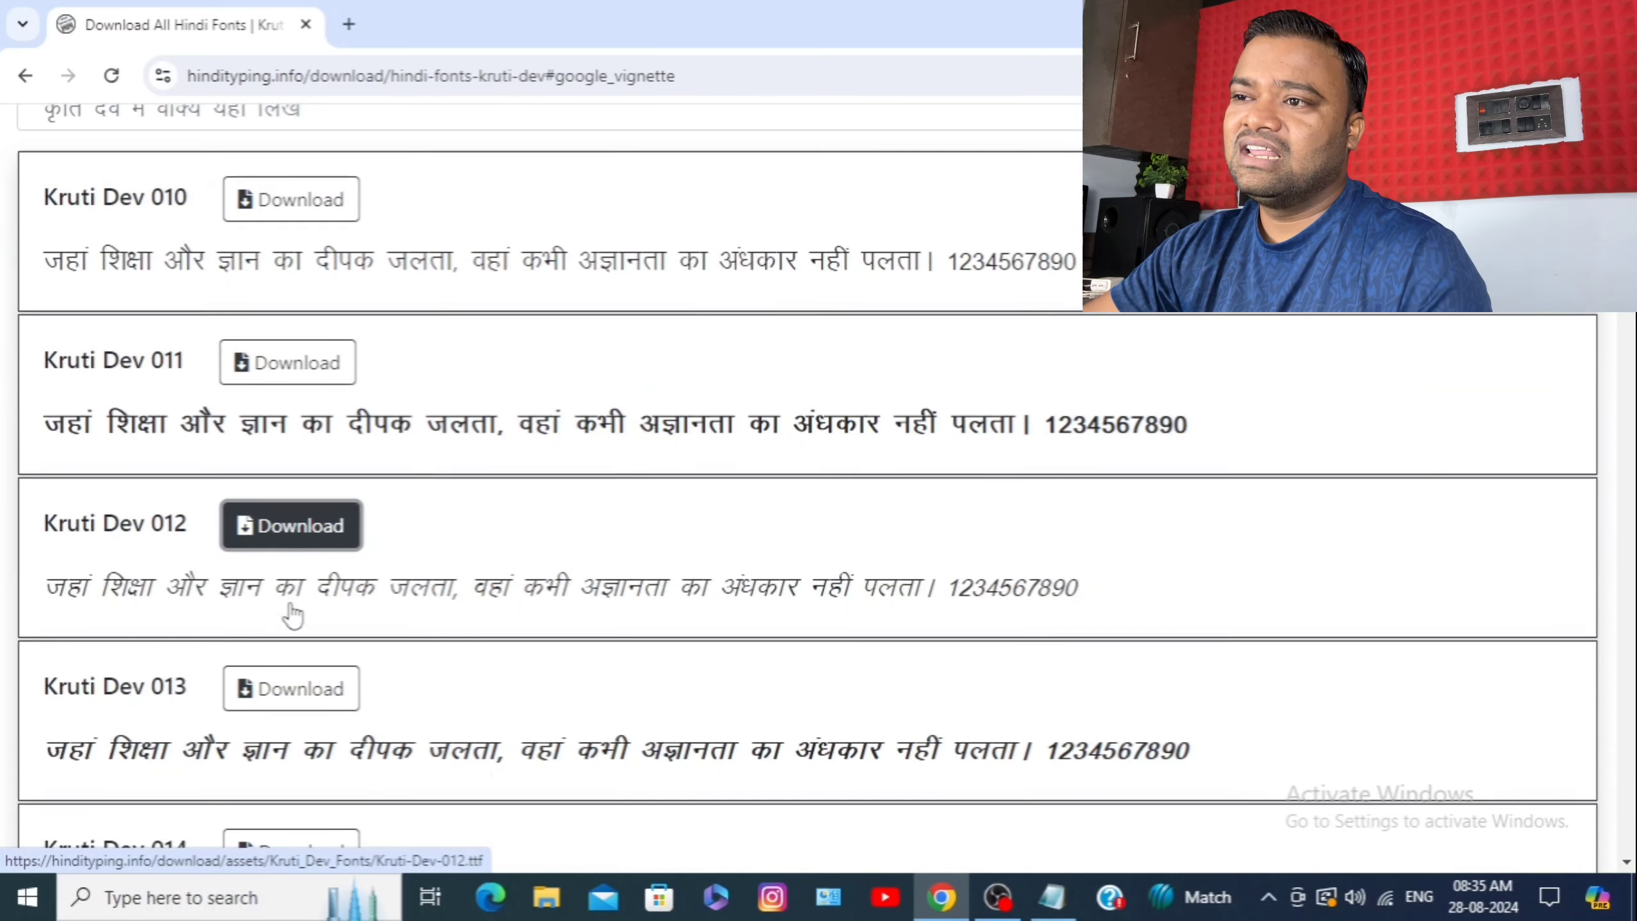
click(294, 641)
scroll(297, 644, down, 4)
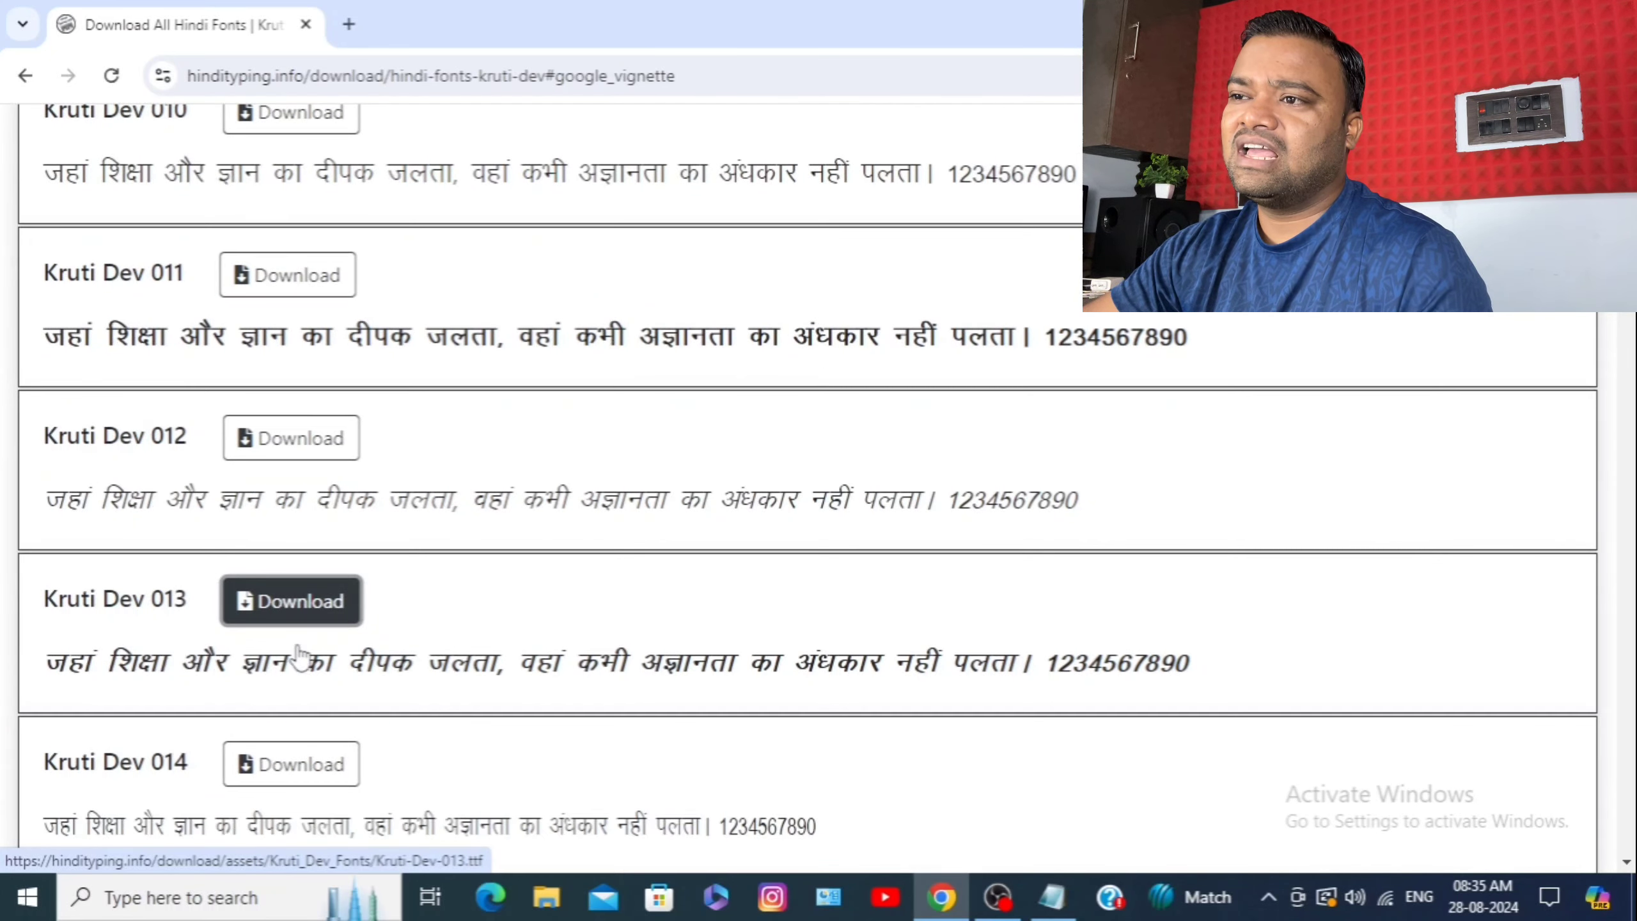
click(322, 573)
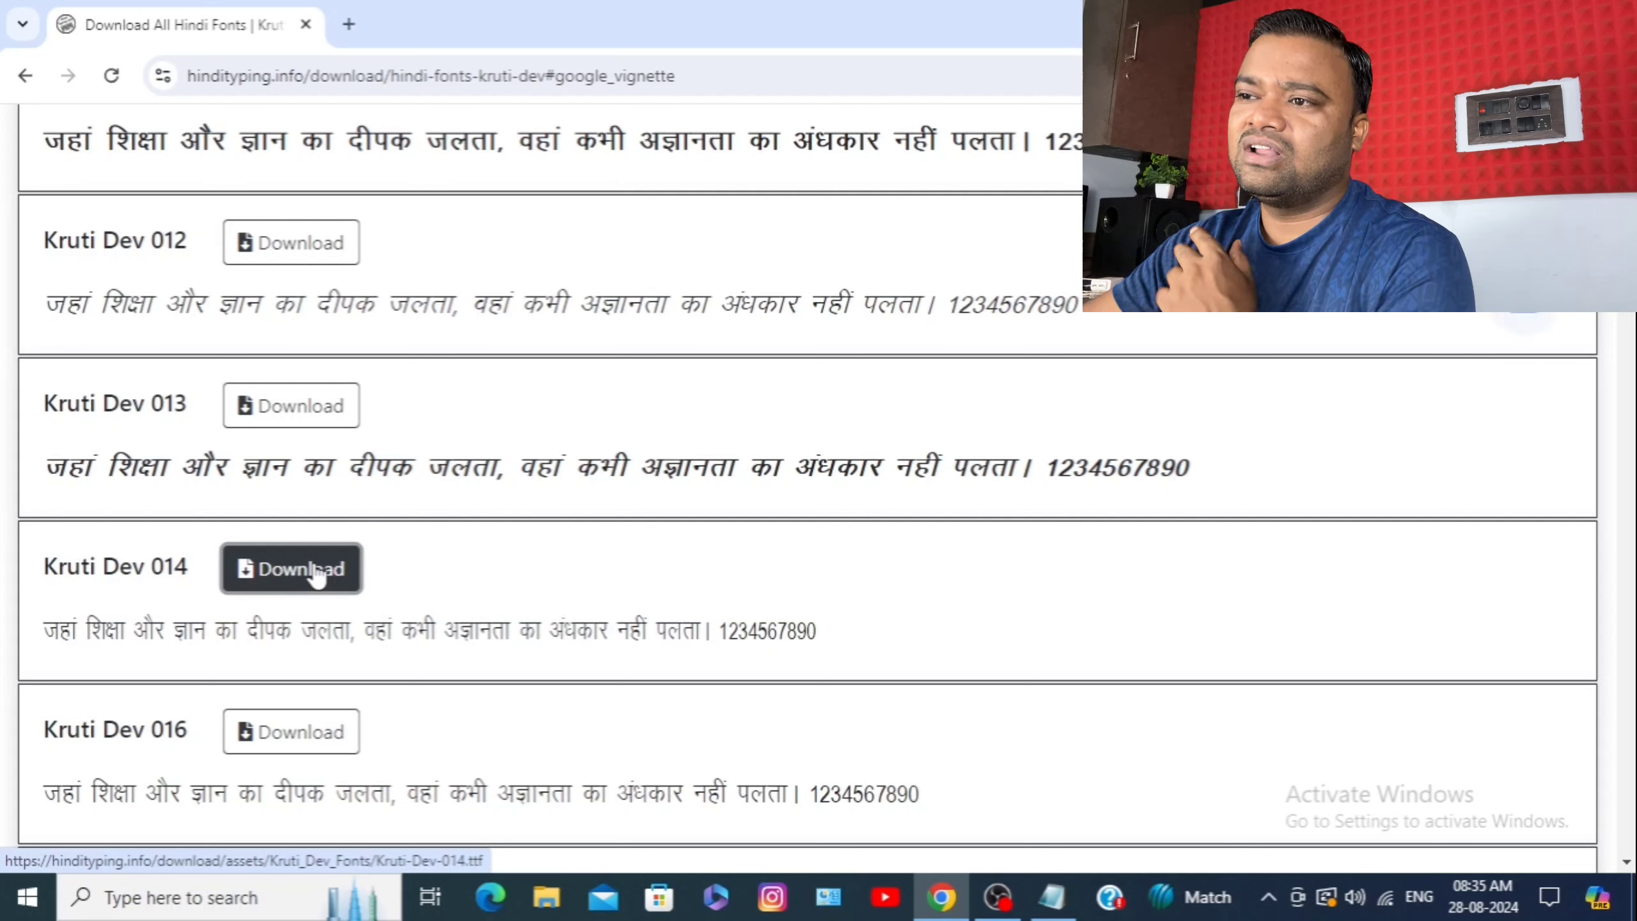
- Open the browser's download history and review the downloaded Kruti Dev font files
click(1619, 76)
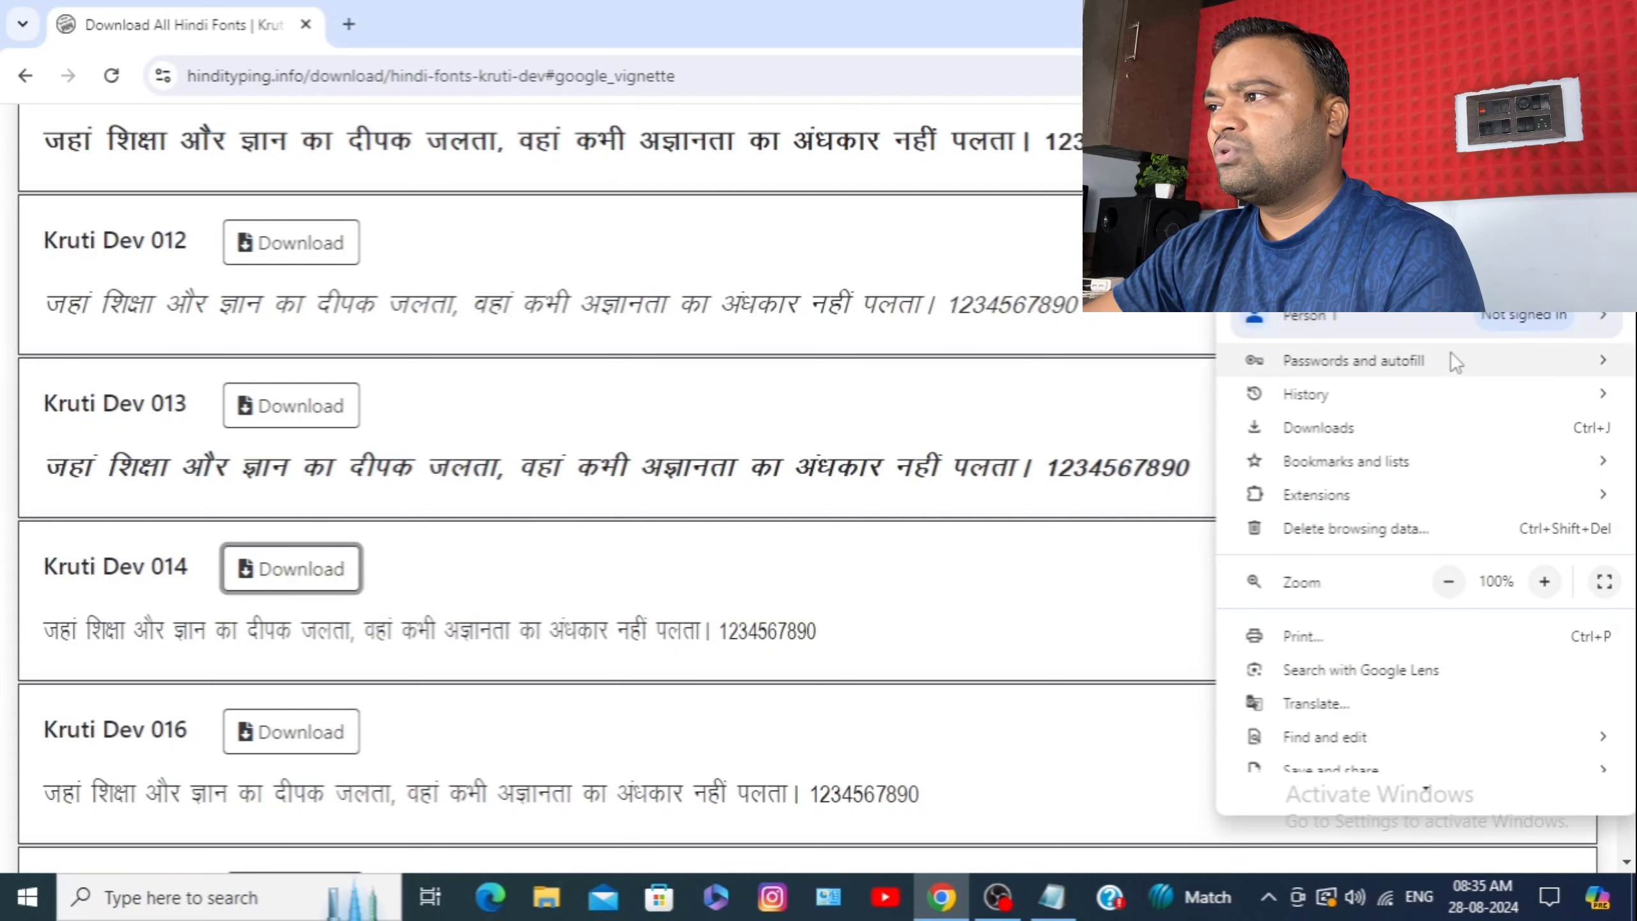
click(1340, 444)
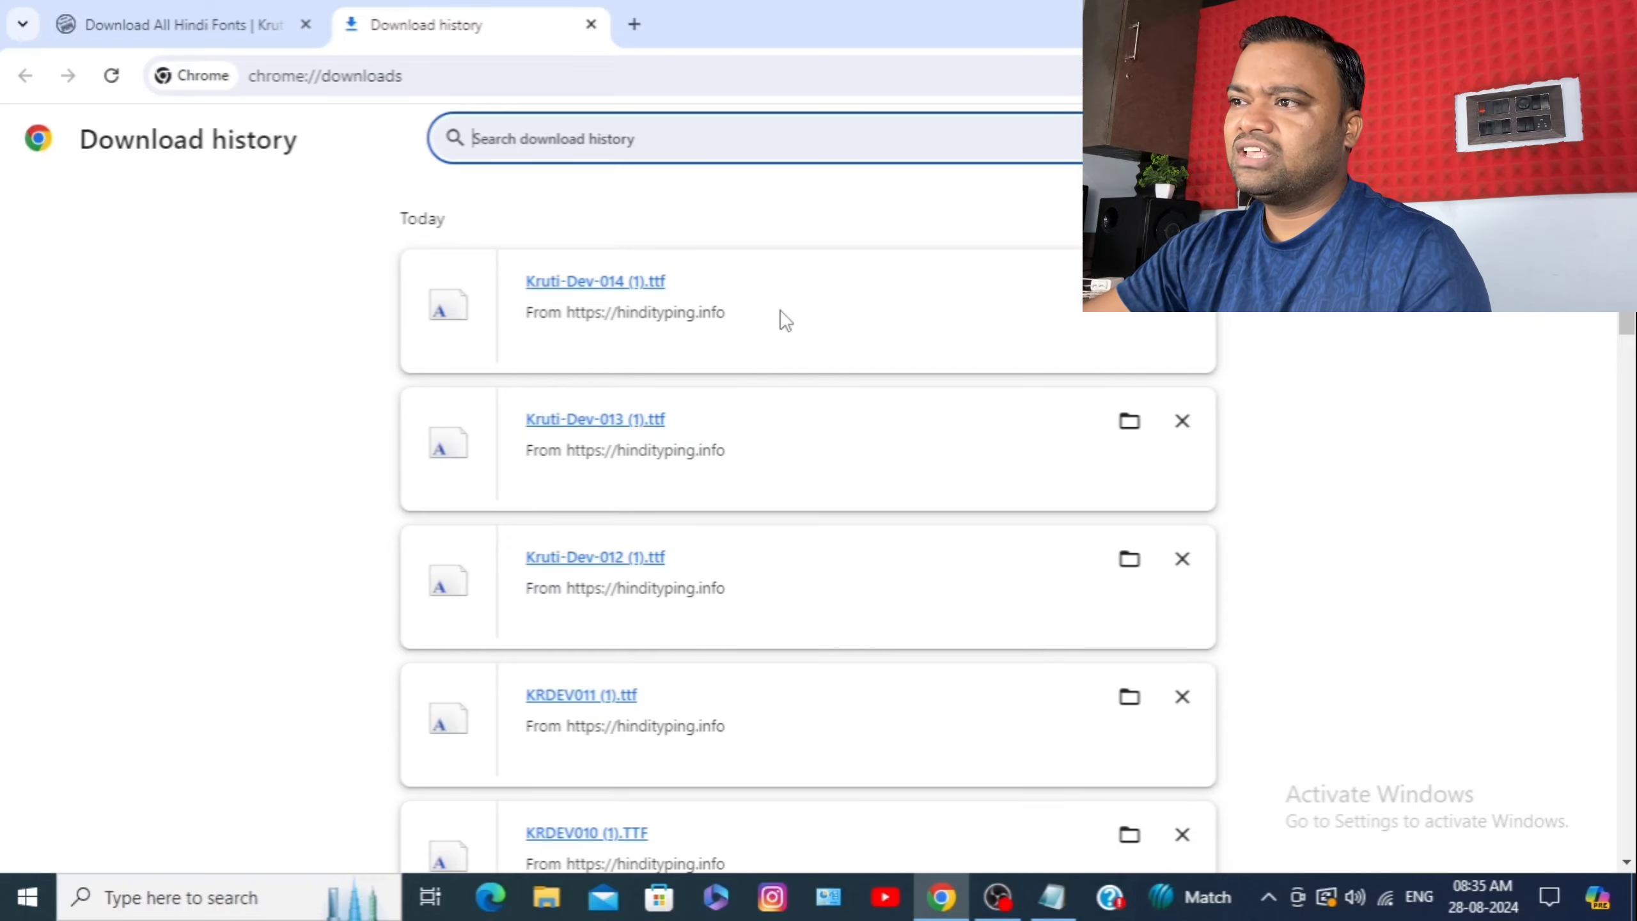
scroll(781, 319, down, 2)
scroll(732, 452, down, 2)
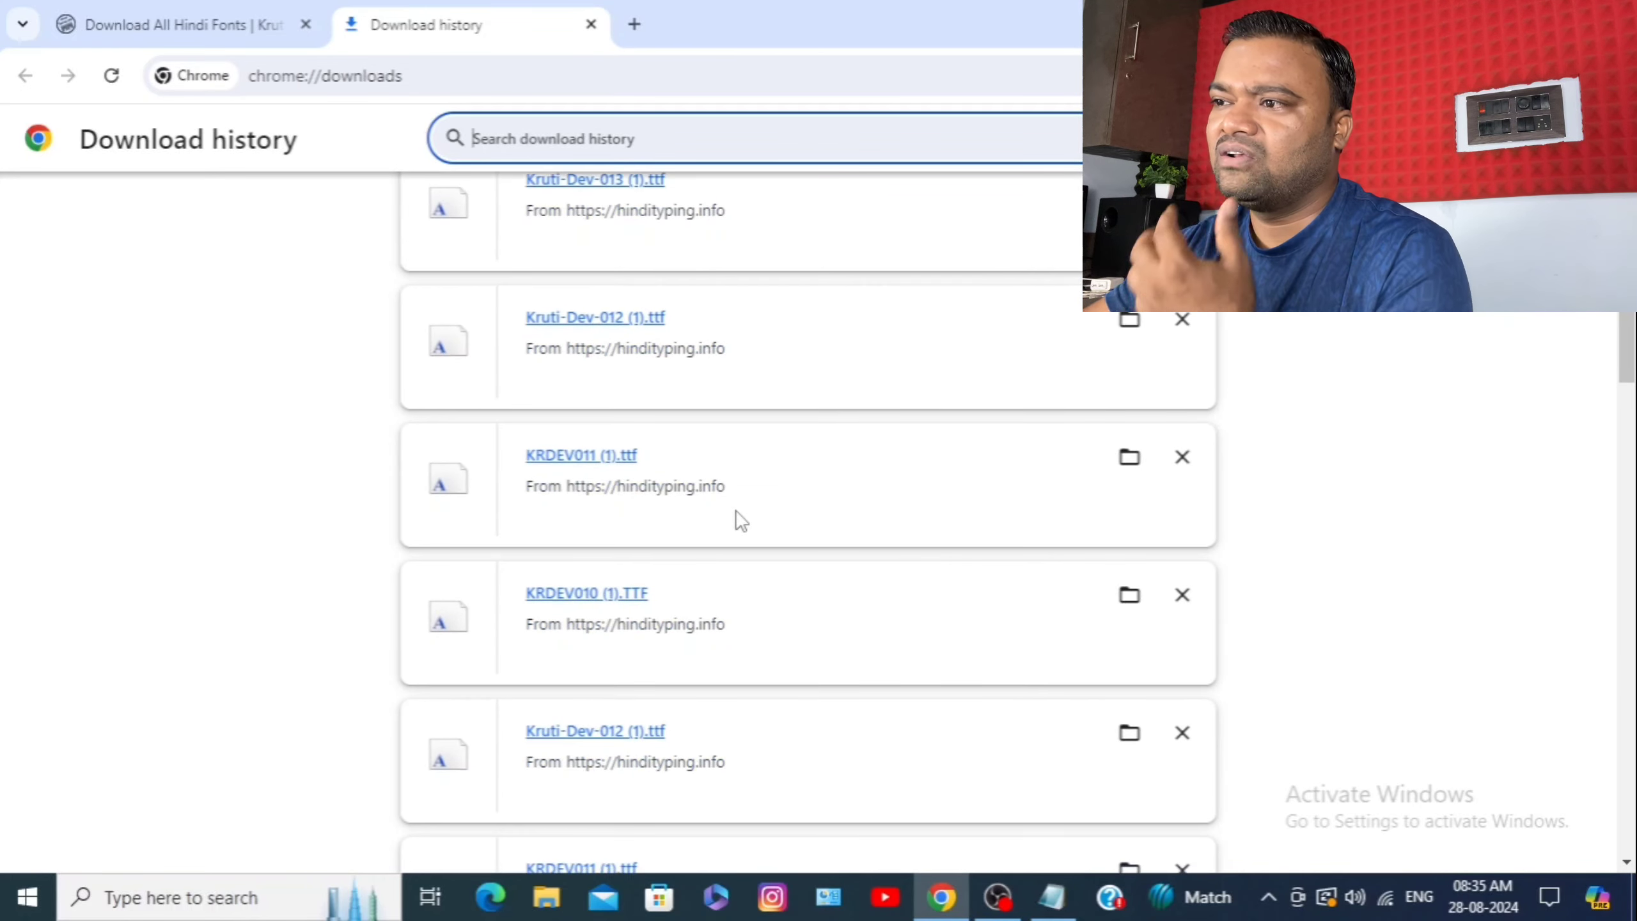
scroll(742, 520, down, 2)
scroll(742, 520, down, 4)
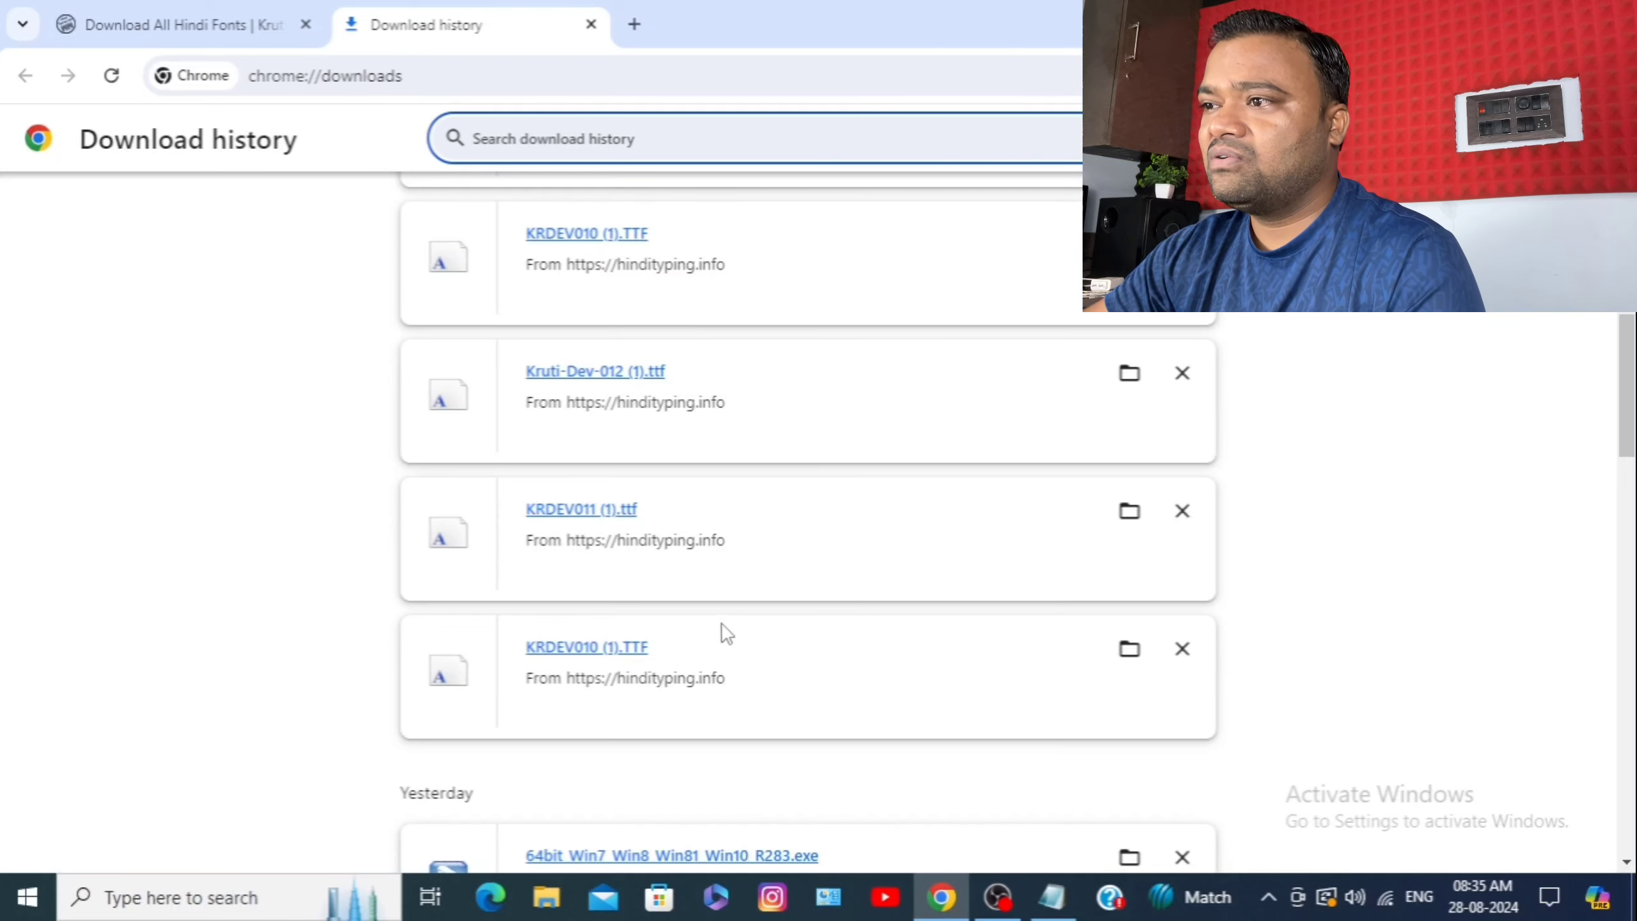
scroll(729, 579, up, 5)
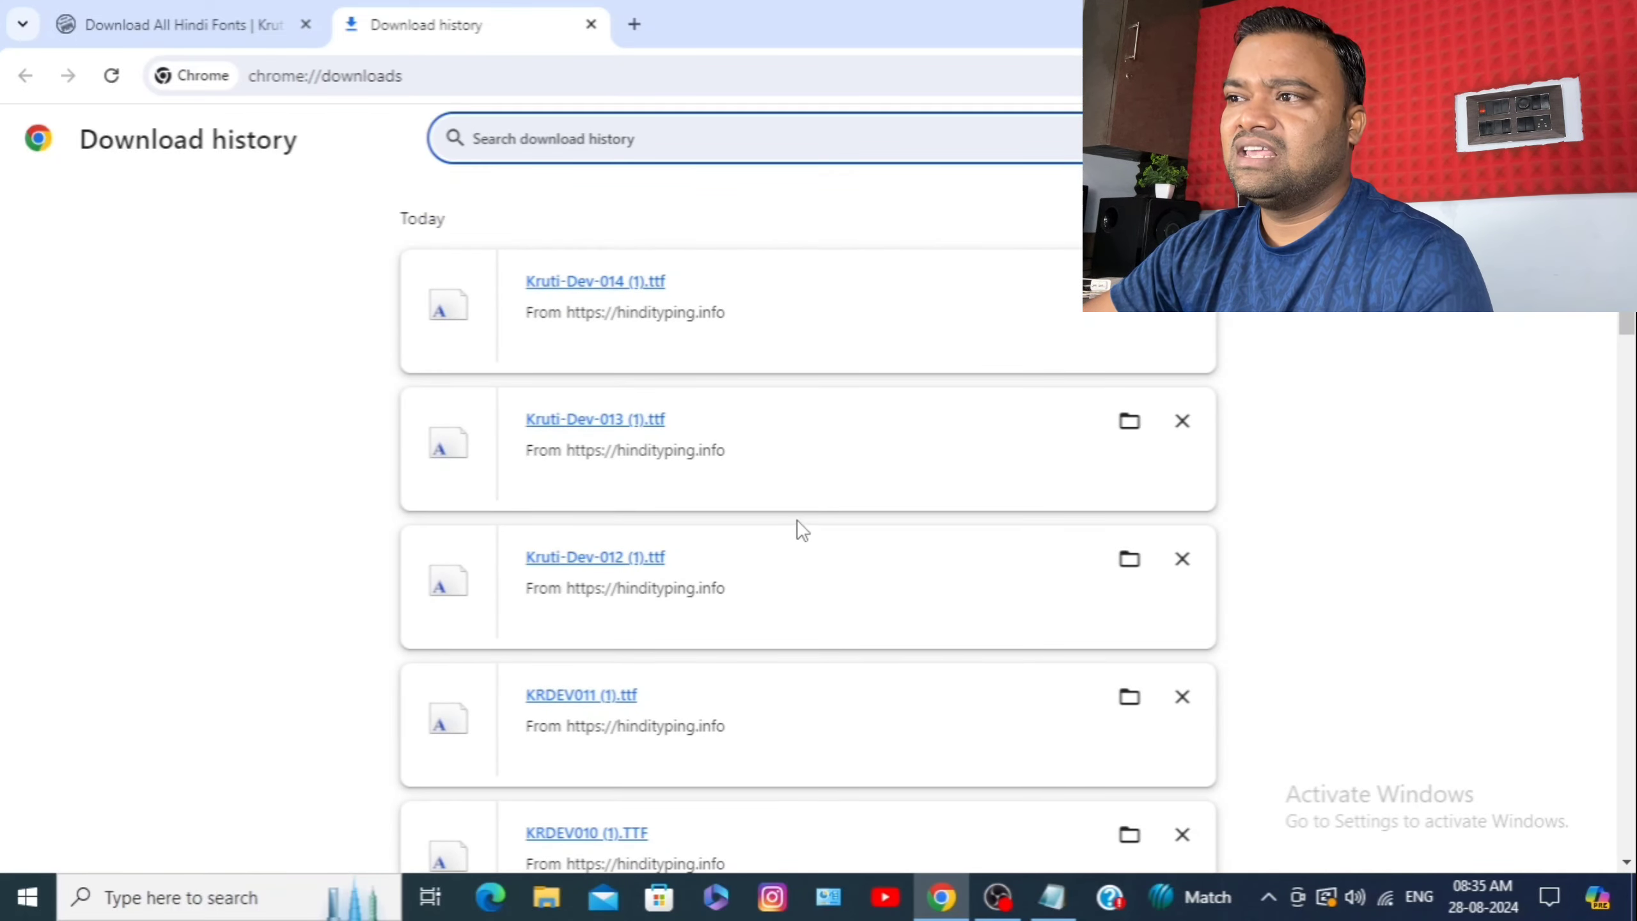
scroll(797, 521, down, 4)
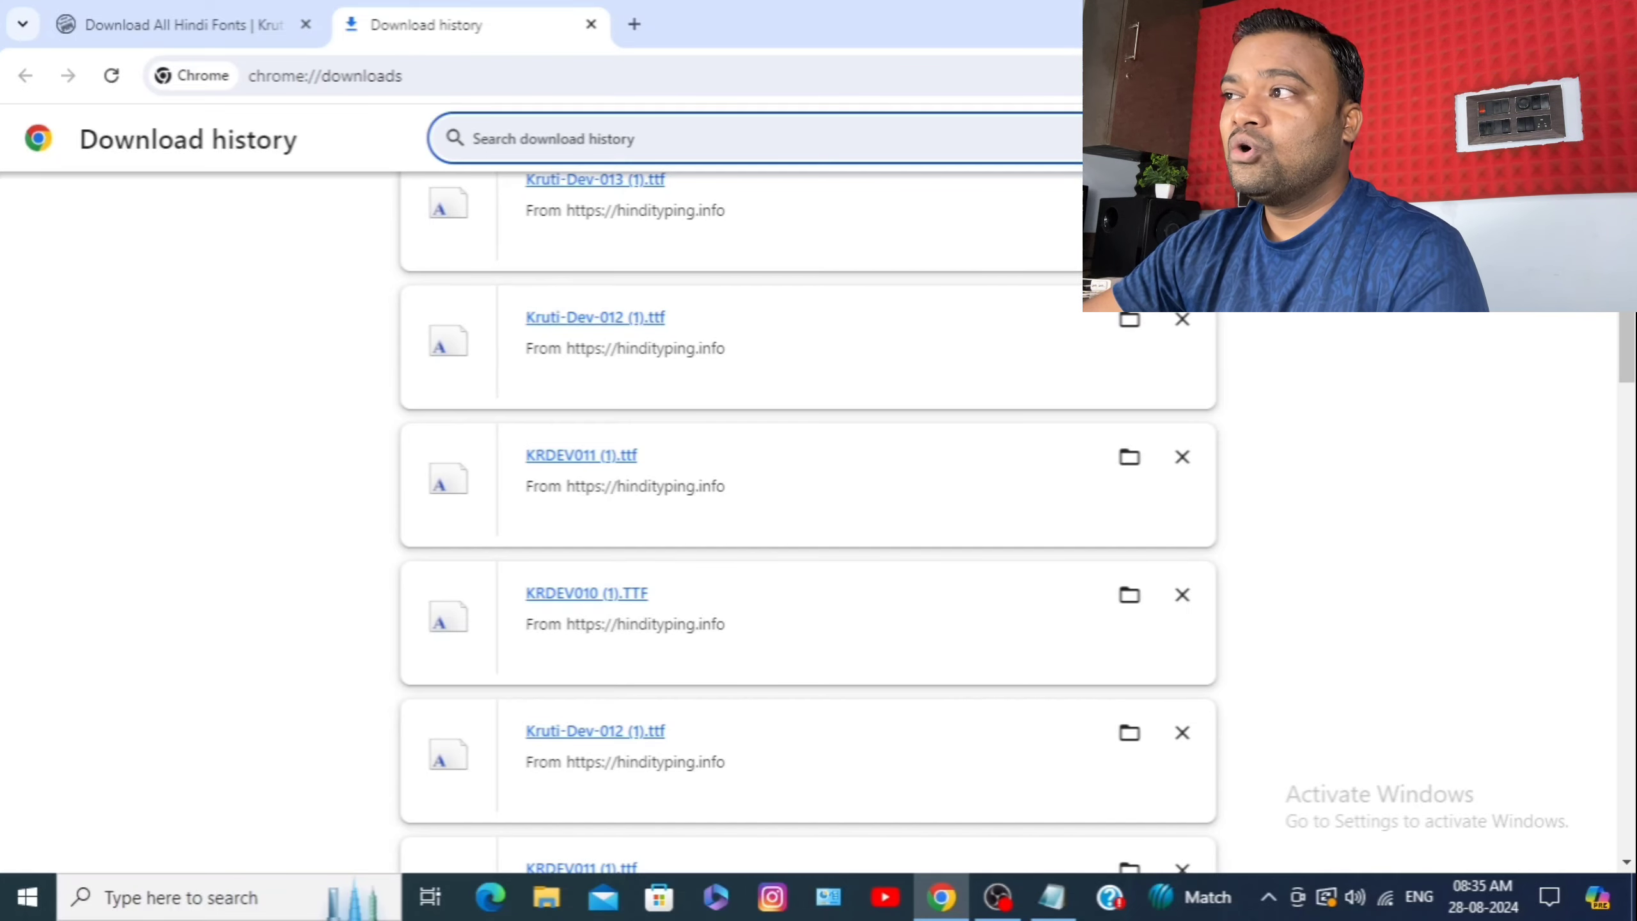
- Copy the five Kruti Dev font files, 010 to 014, downloaded today from the Downloads folder
key(super+d)
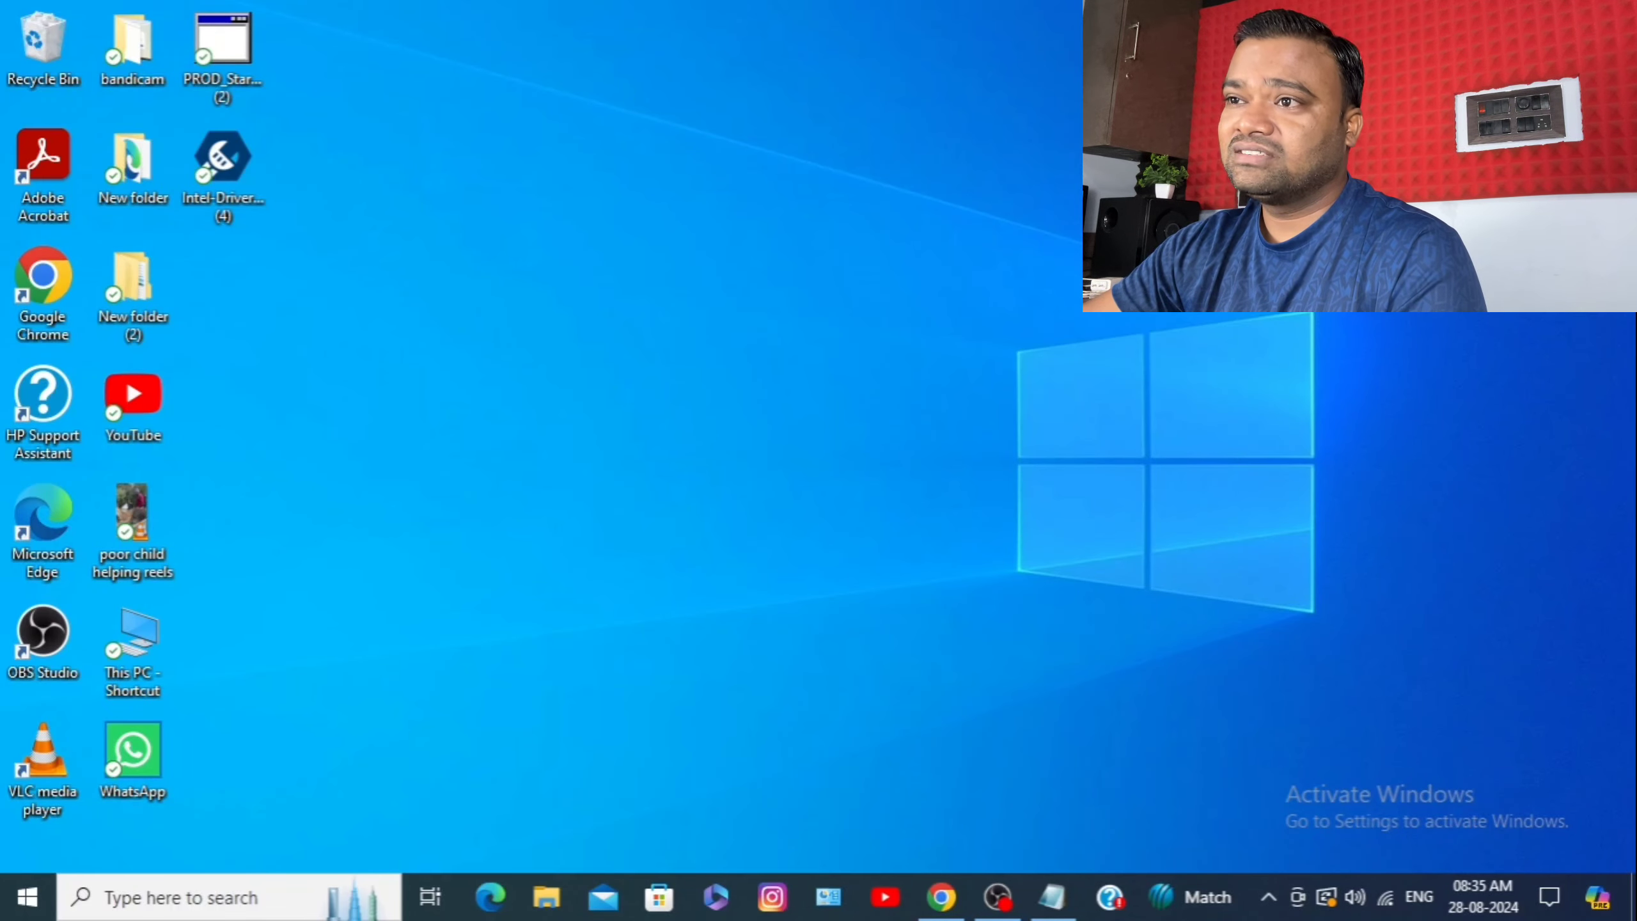
double_click(153, 641)
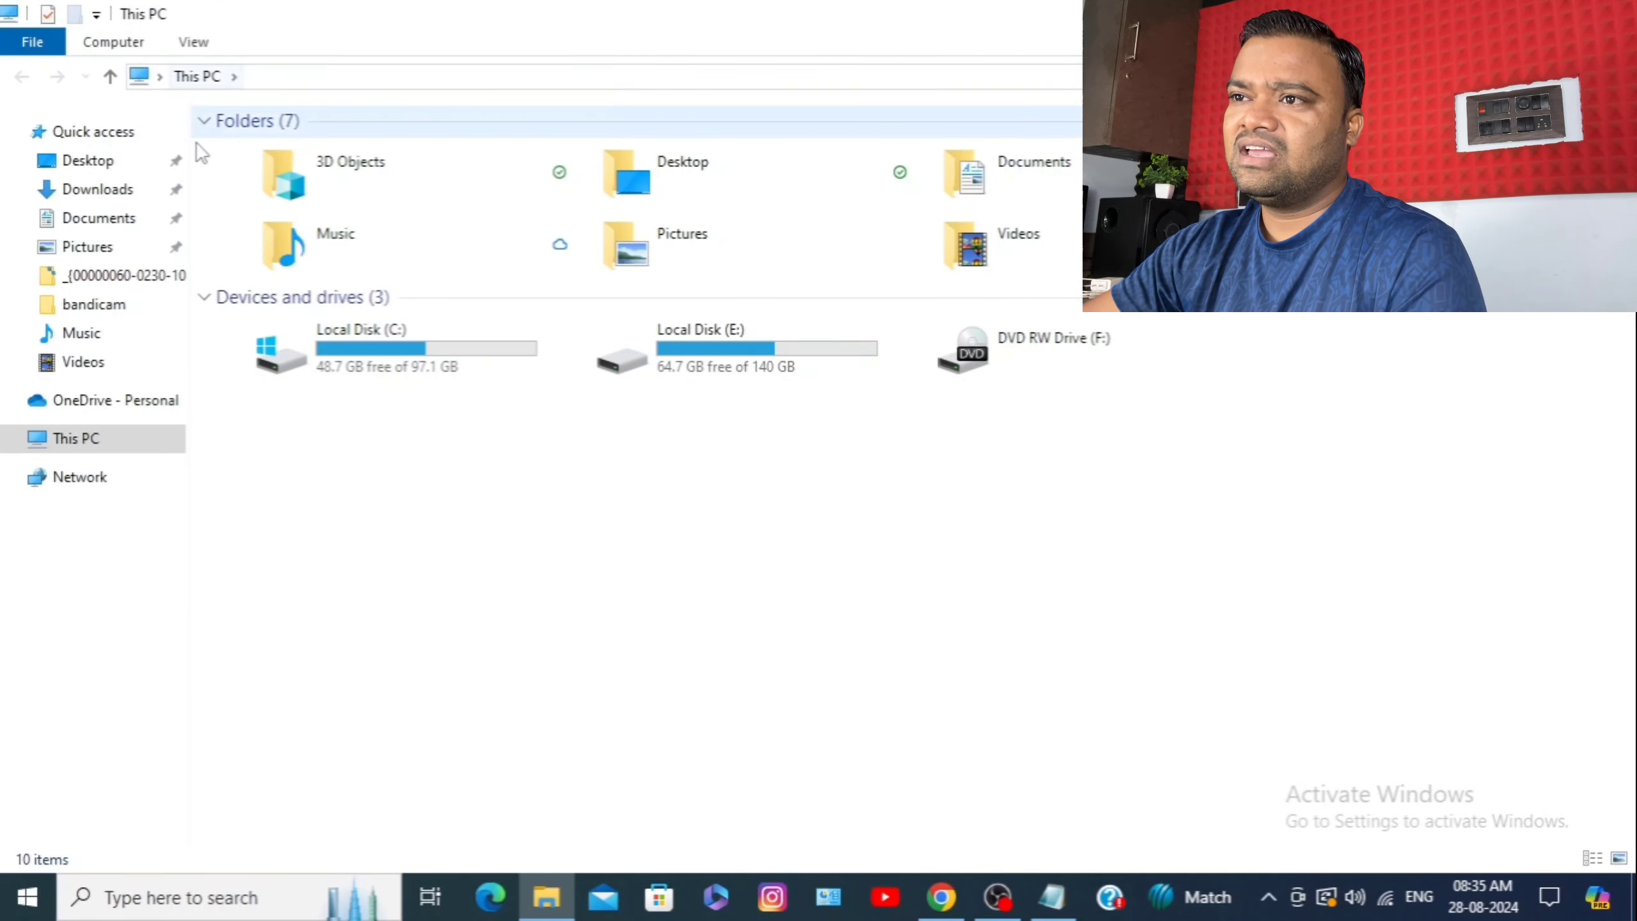
click(109, 195)
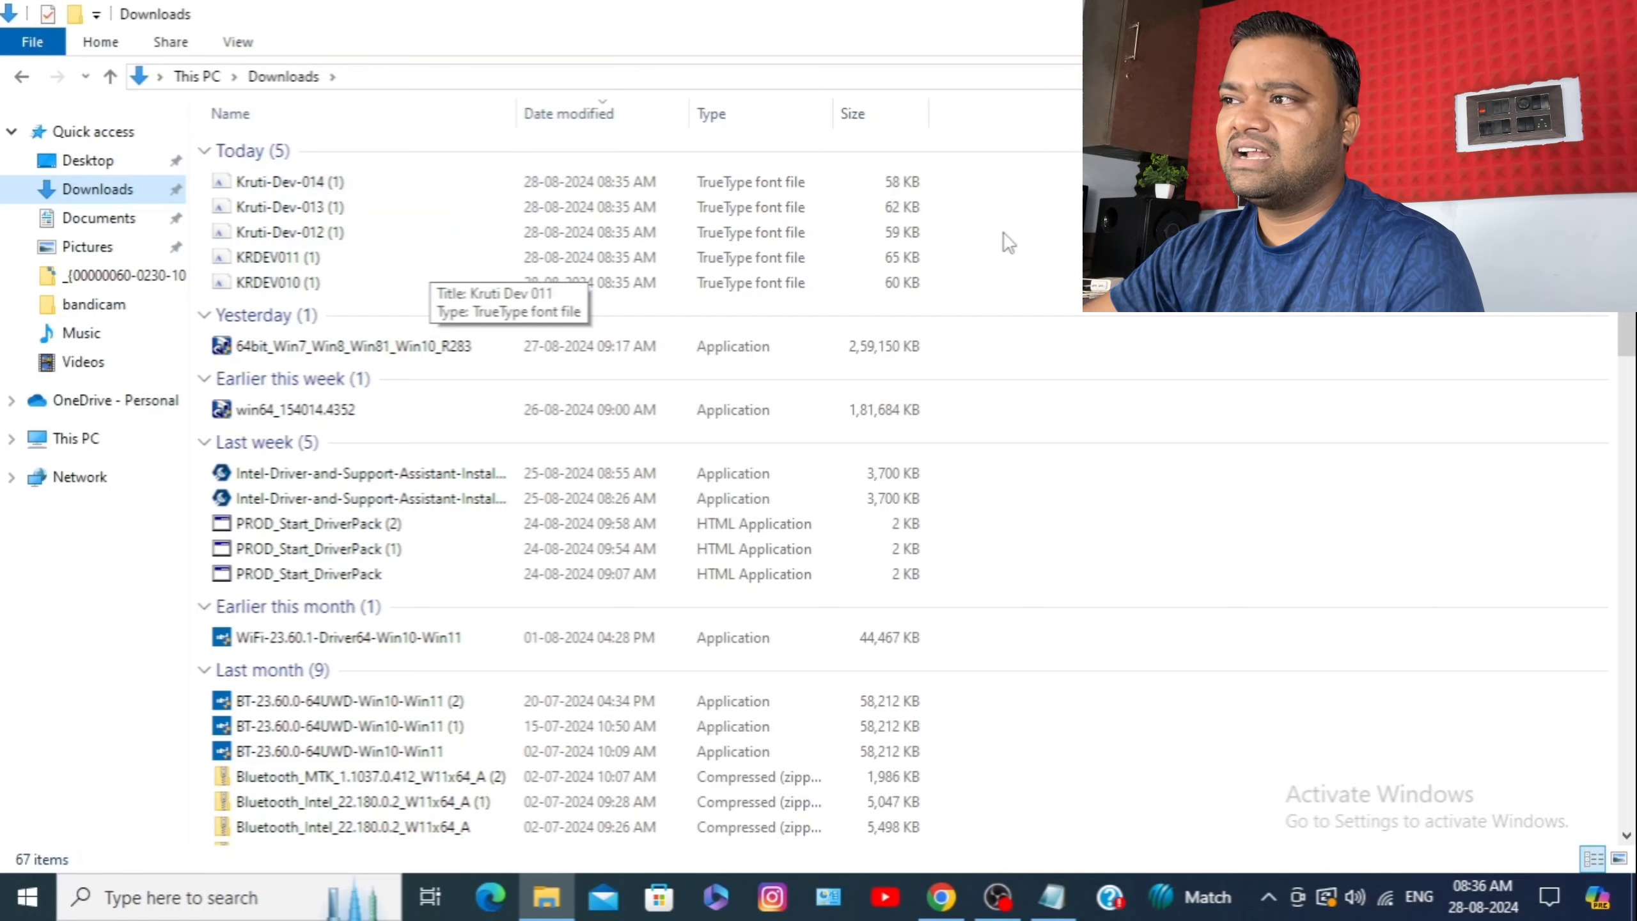
click(952, 165)
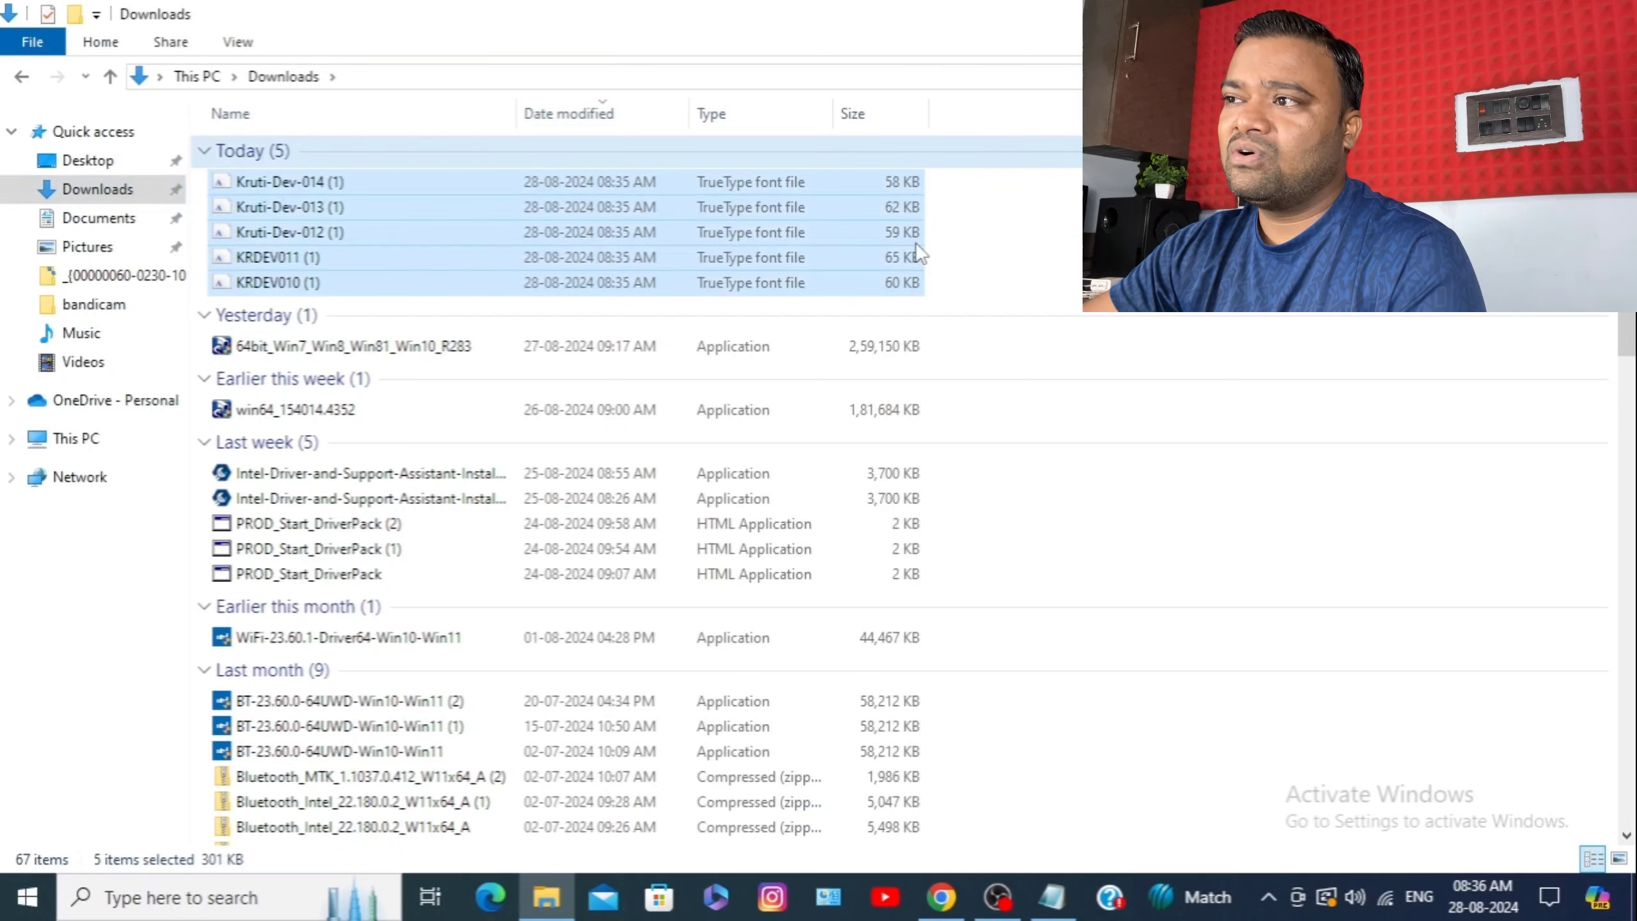
right_click(537, 218)
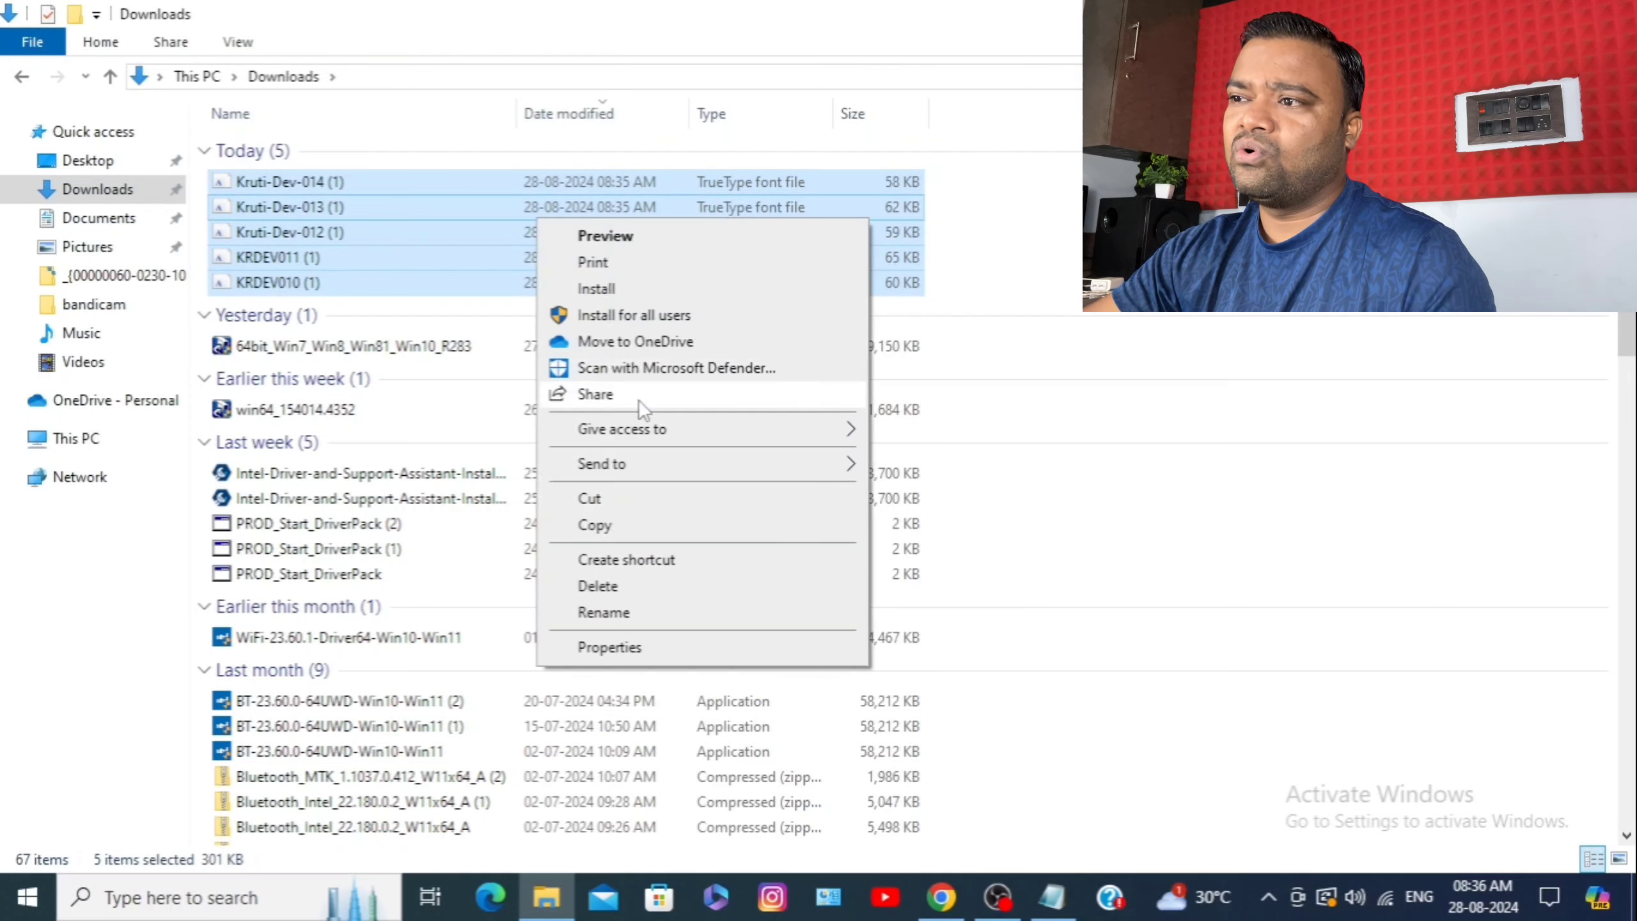
click(626, 525)
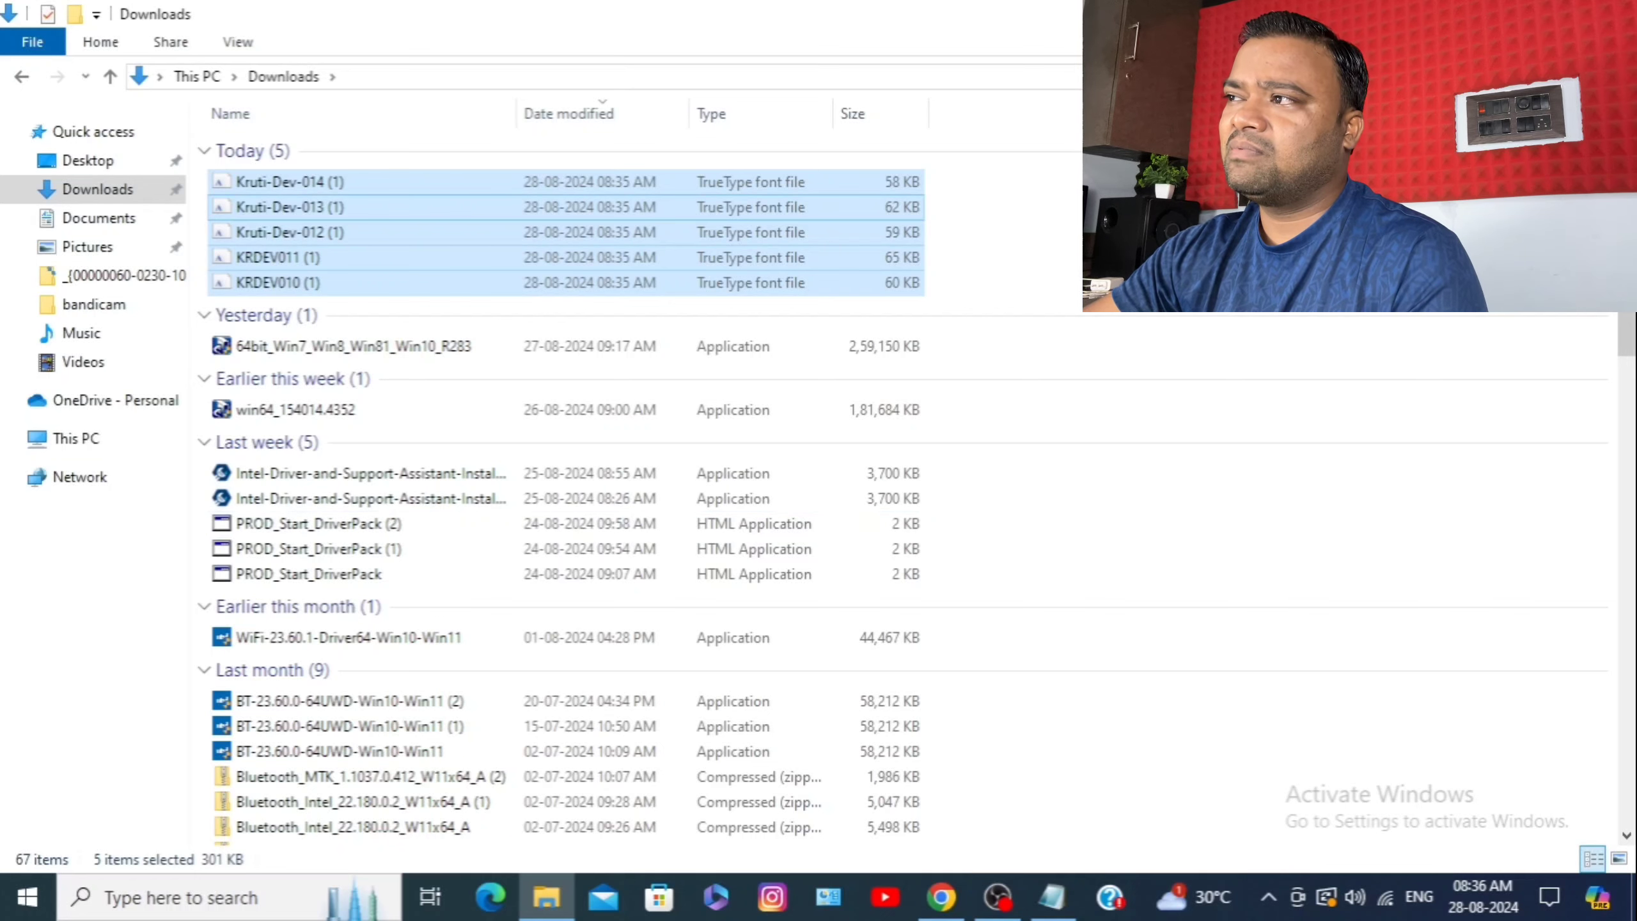
- Switch to Control Panel, try the Category view, and set the items to display as large icons
key(super+d)
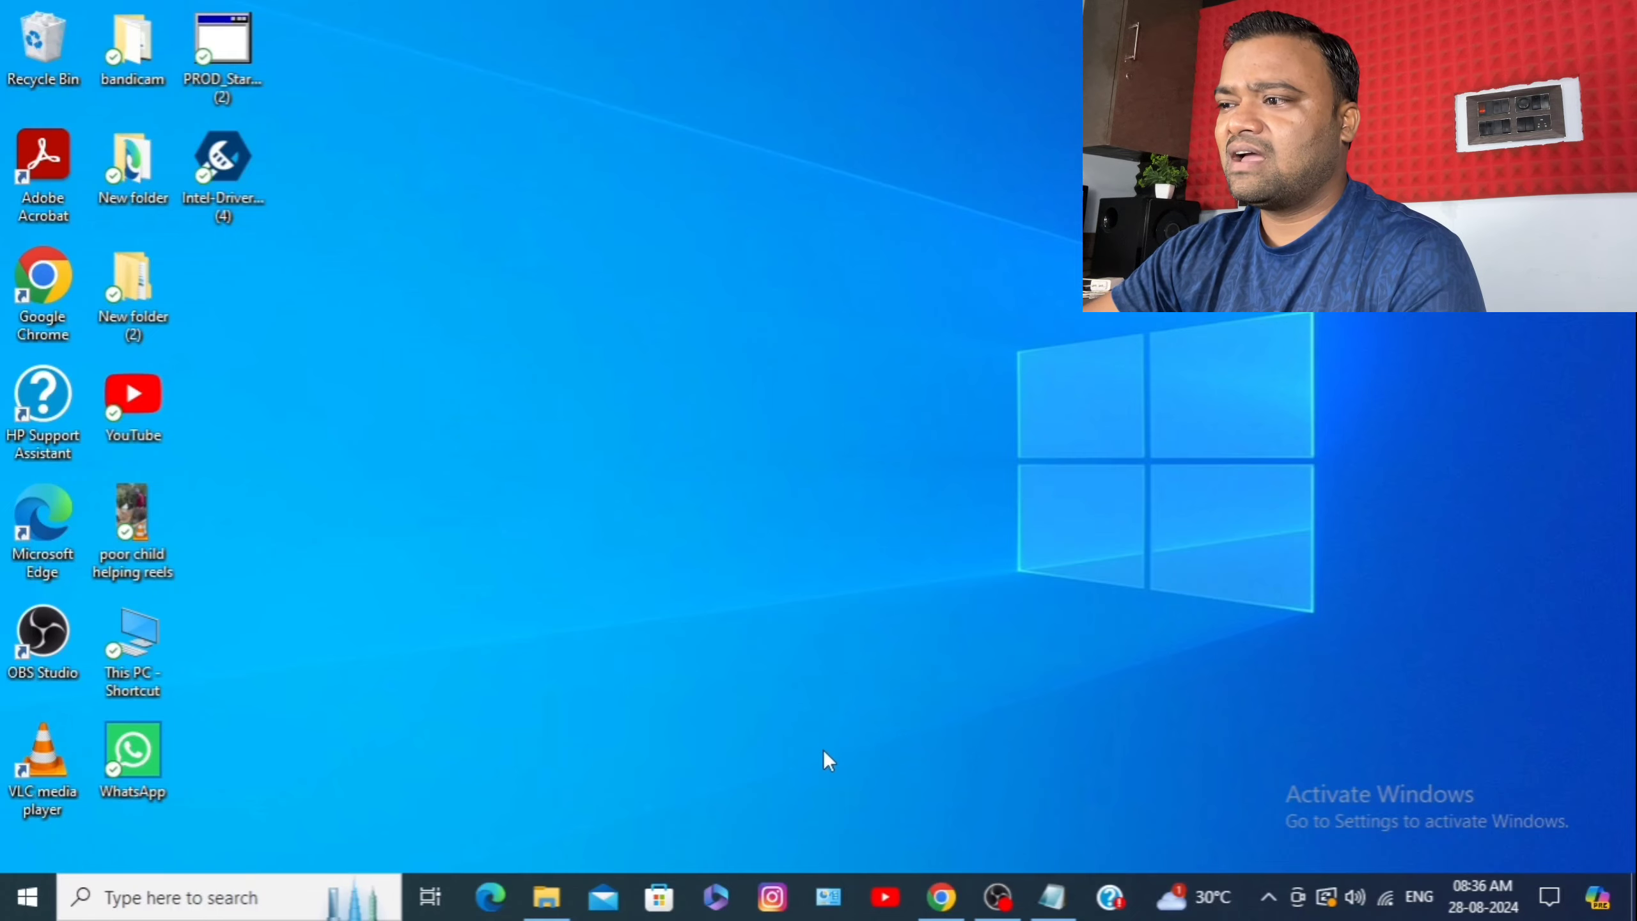
click(830, 898)
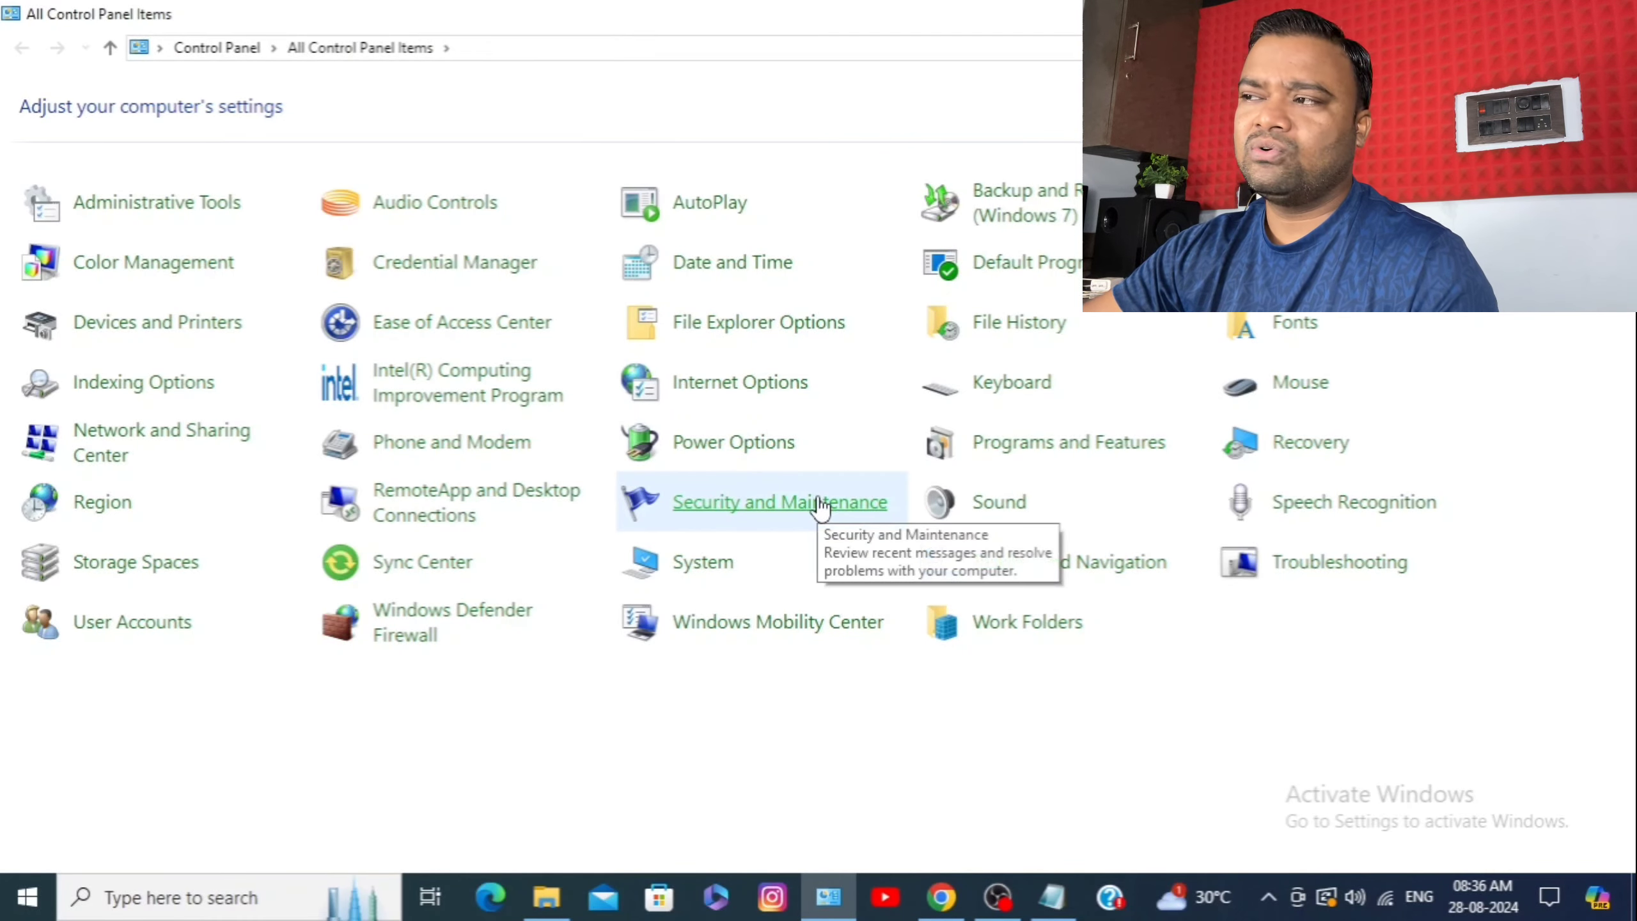
click(1496, 108)
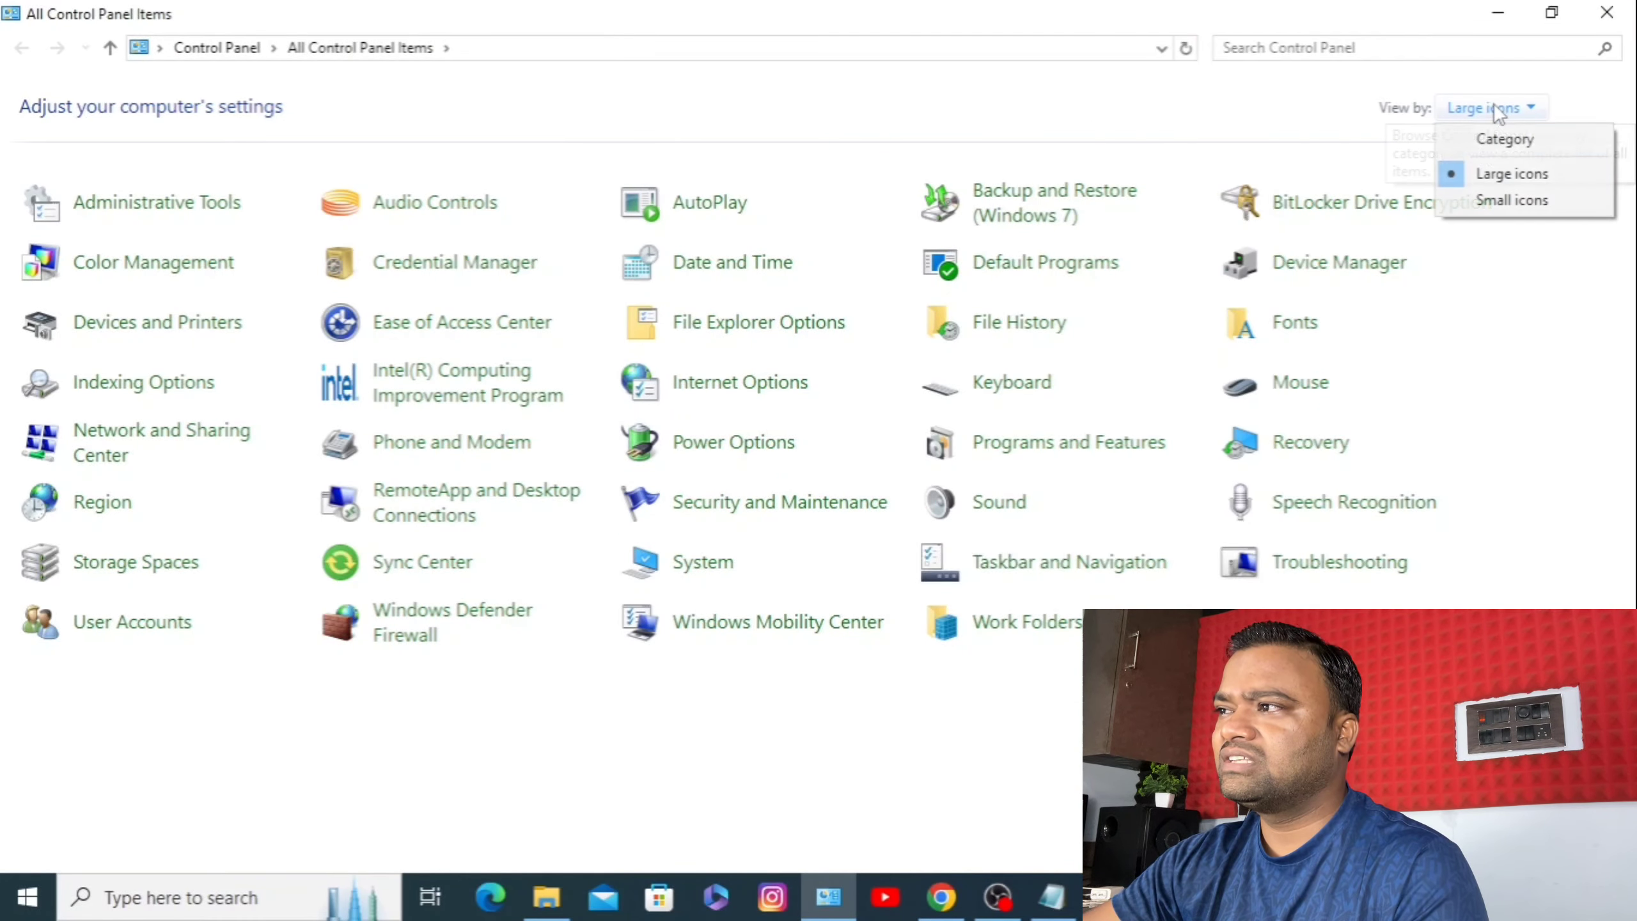
click(1489, 141)
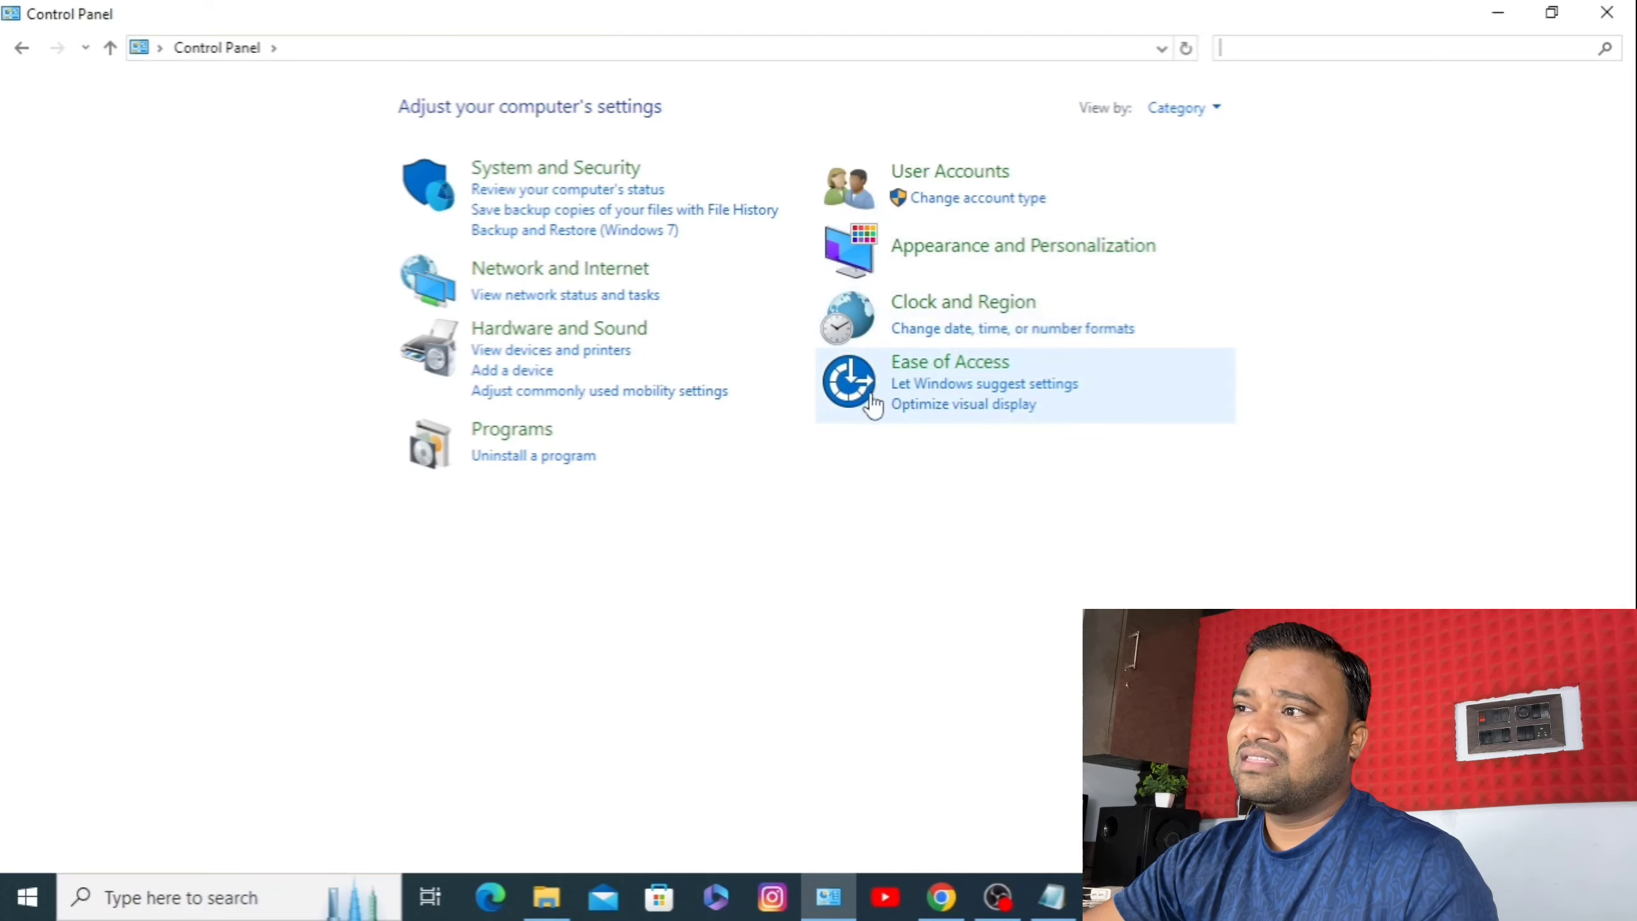
click(1200, 107)
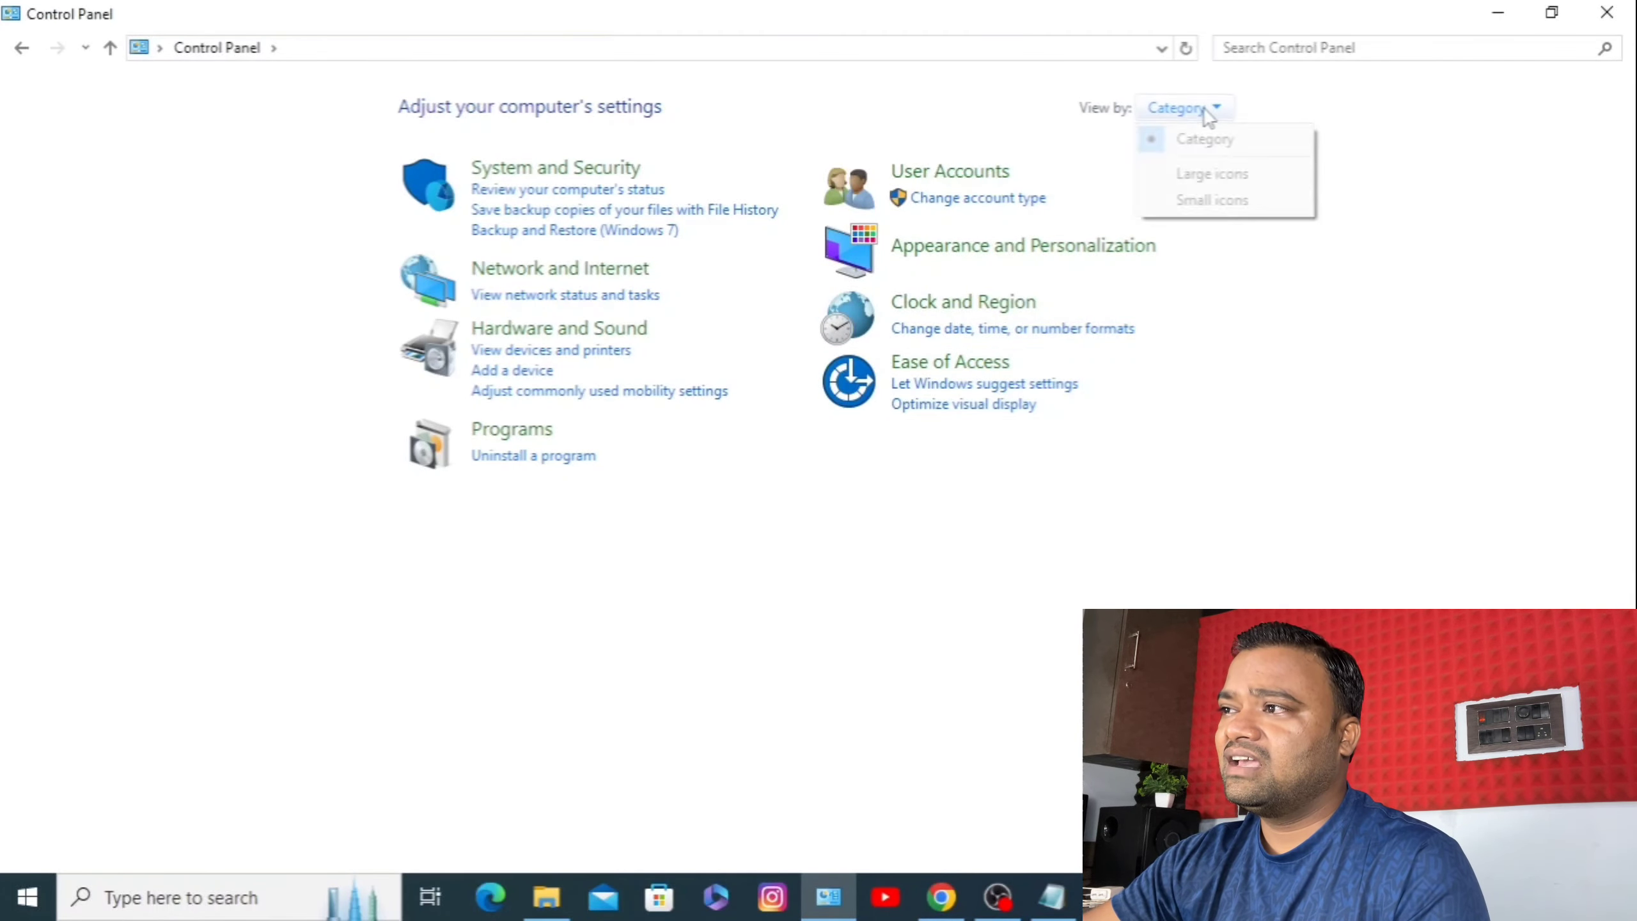
click(1212, 175)
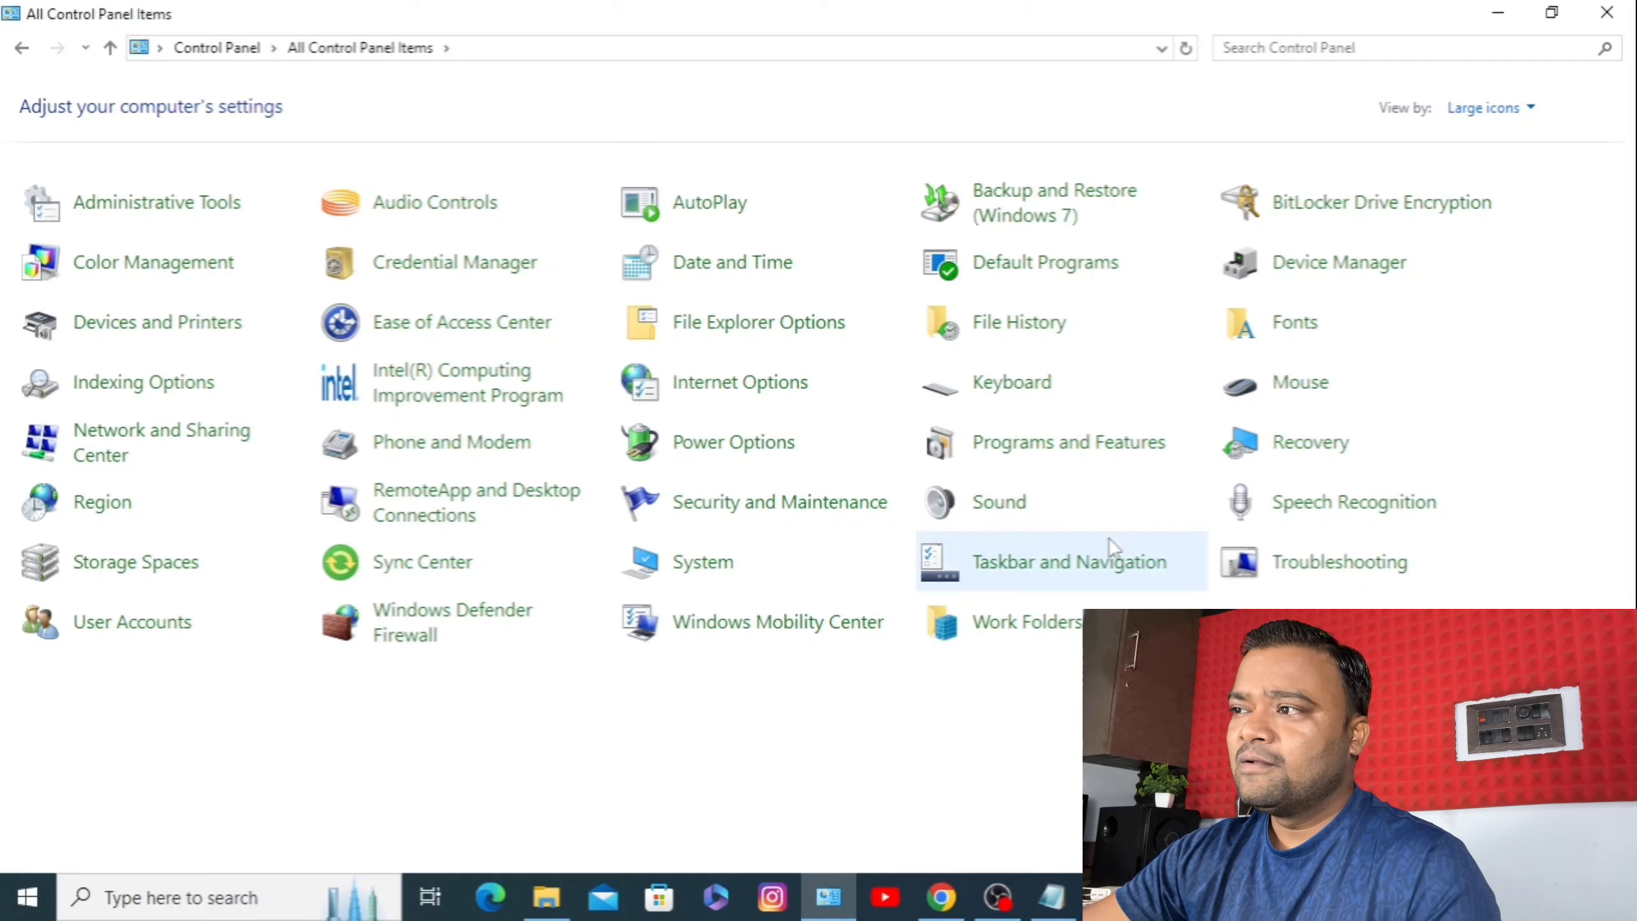
- Install the copied Kruti Dev fonts by pasting them into the Control Panel's Fonts folder
click(1289, 329)
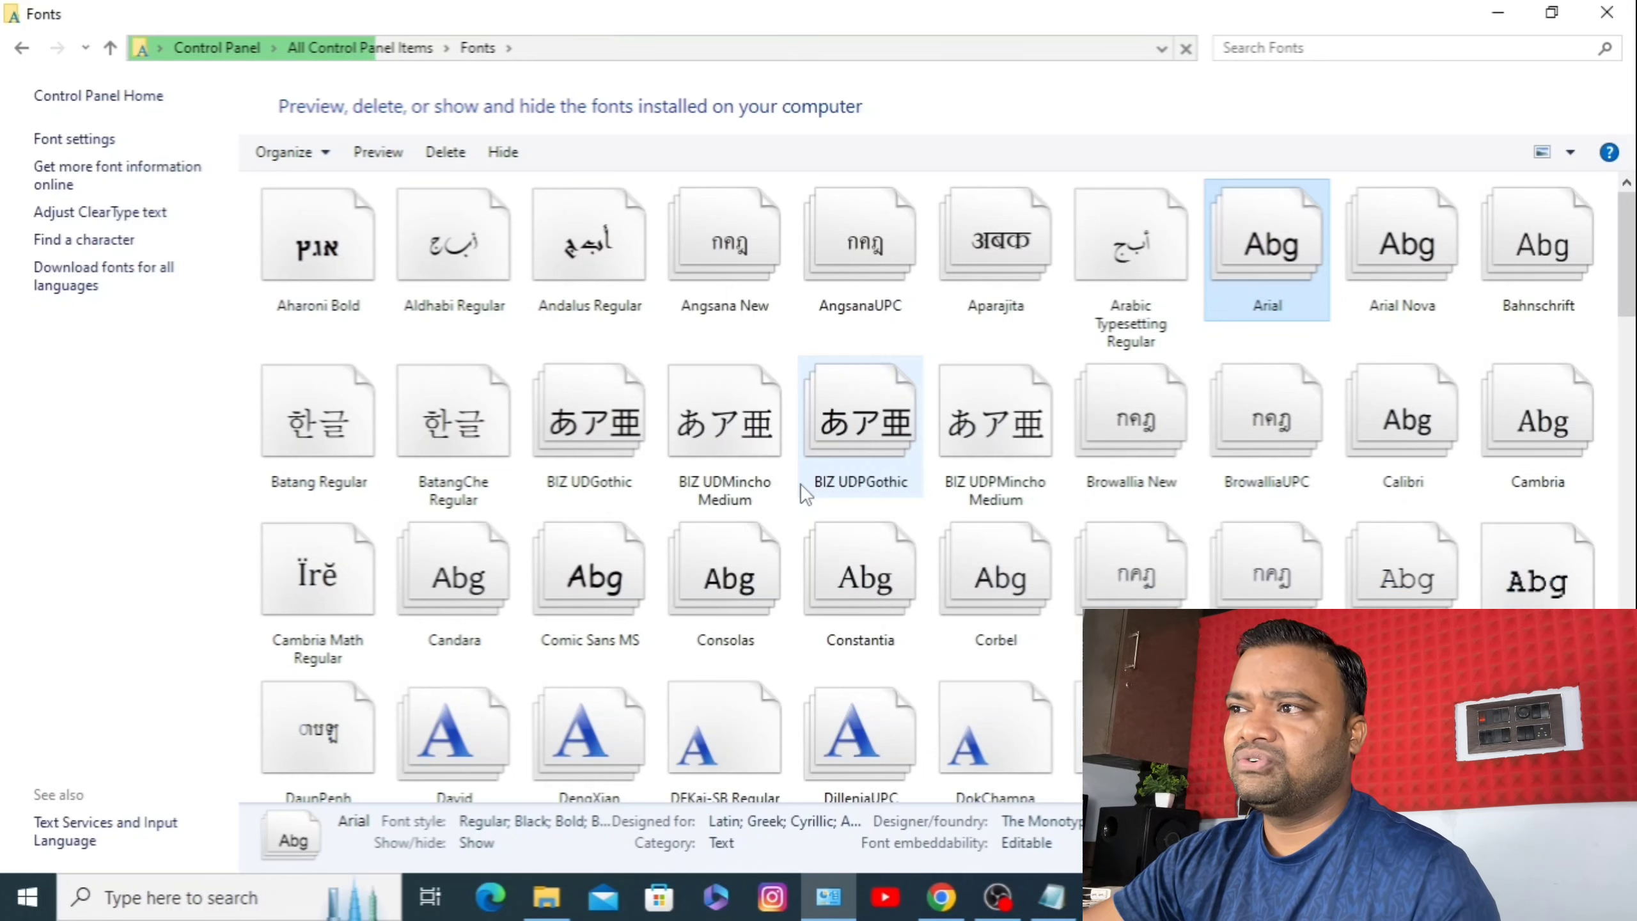
scroll(801, 483, down, 10)
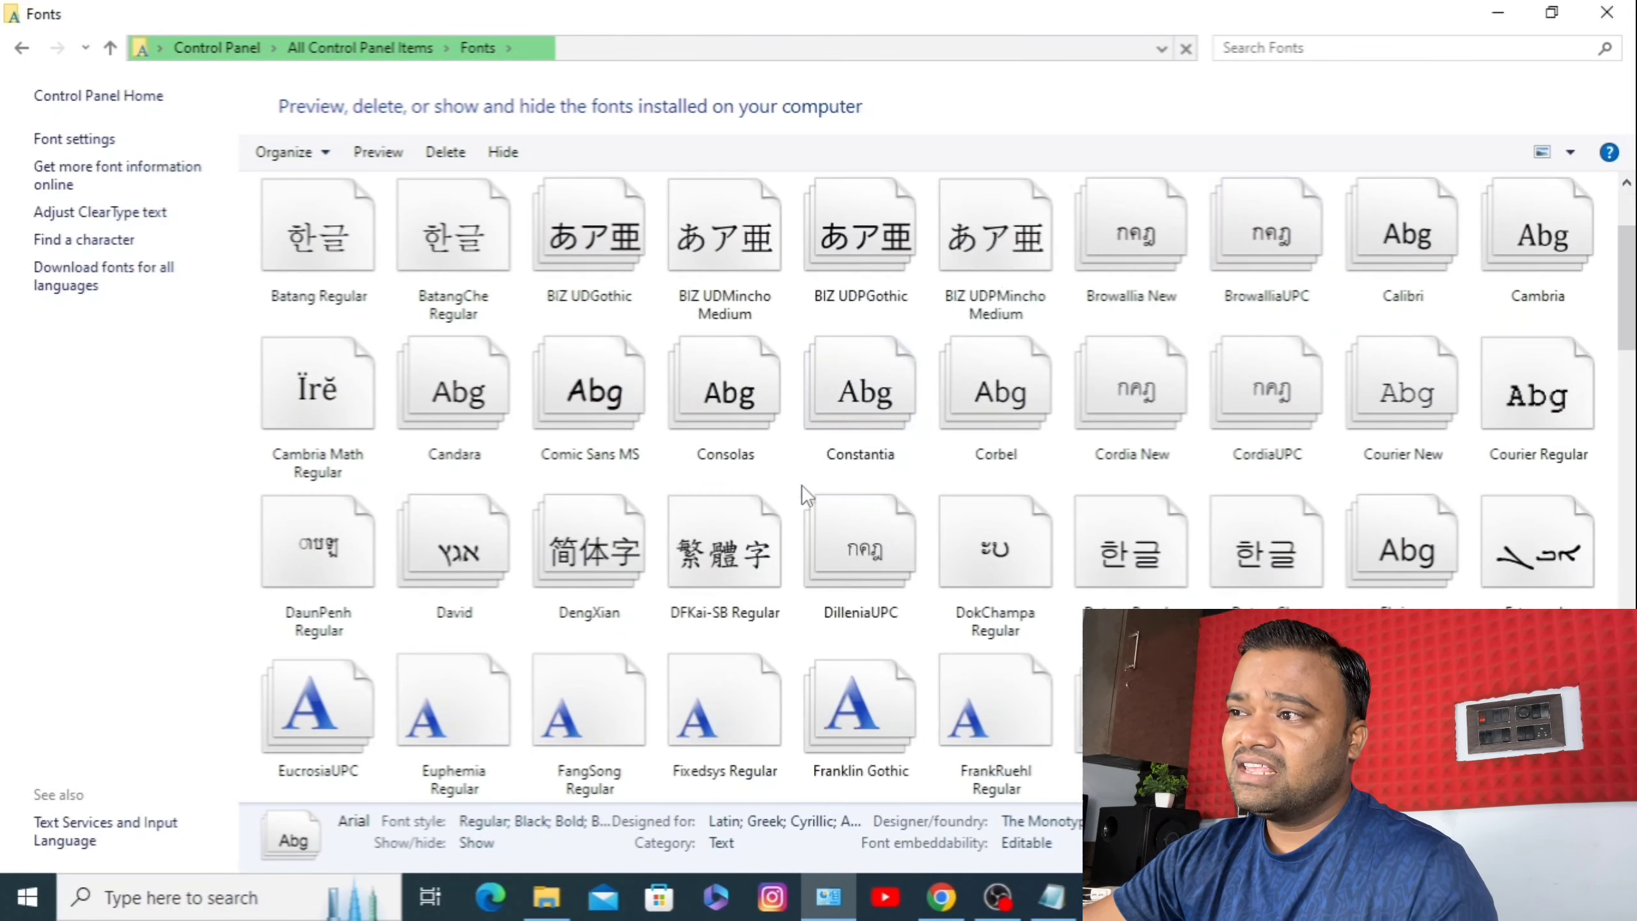
scroll(804, 486, down, 10)
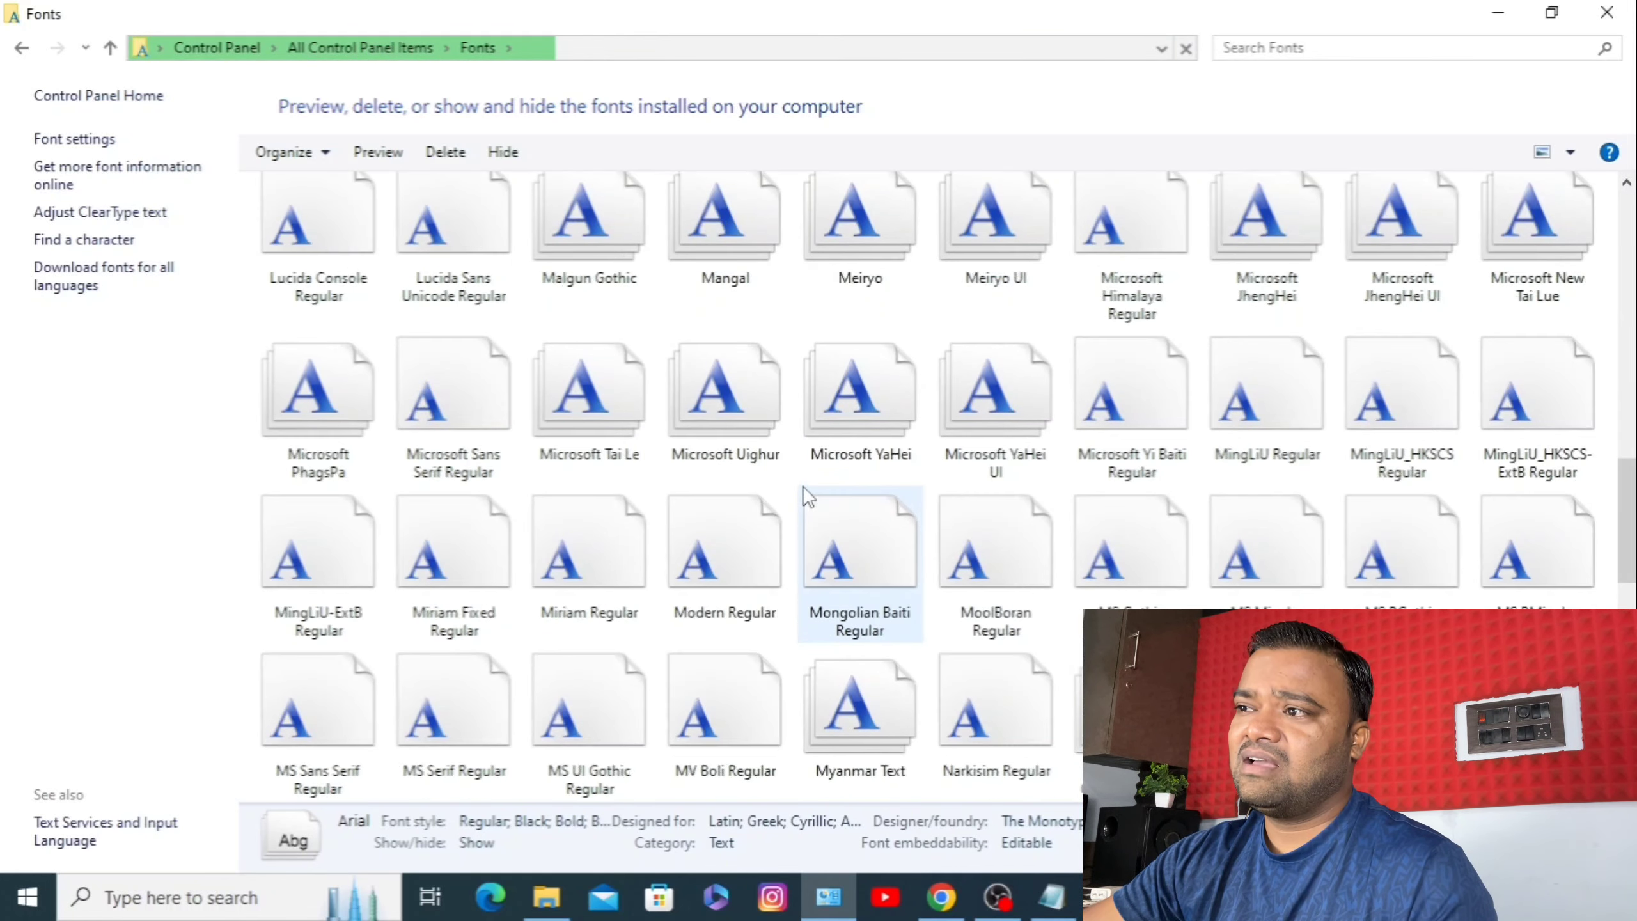
scroll(803, 486, up, 2)
scroll(803, 486, up, 3)
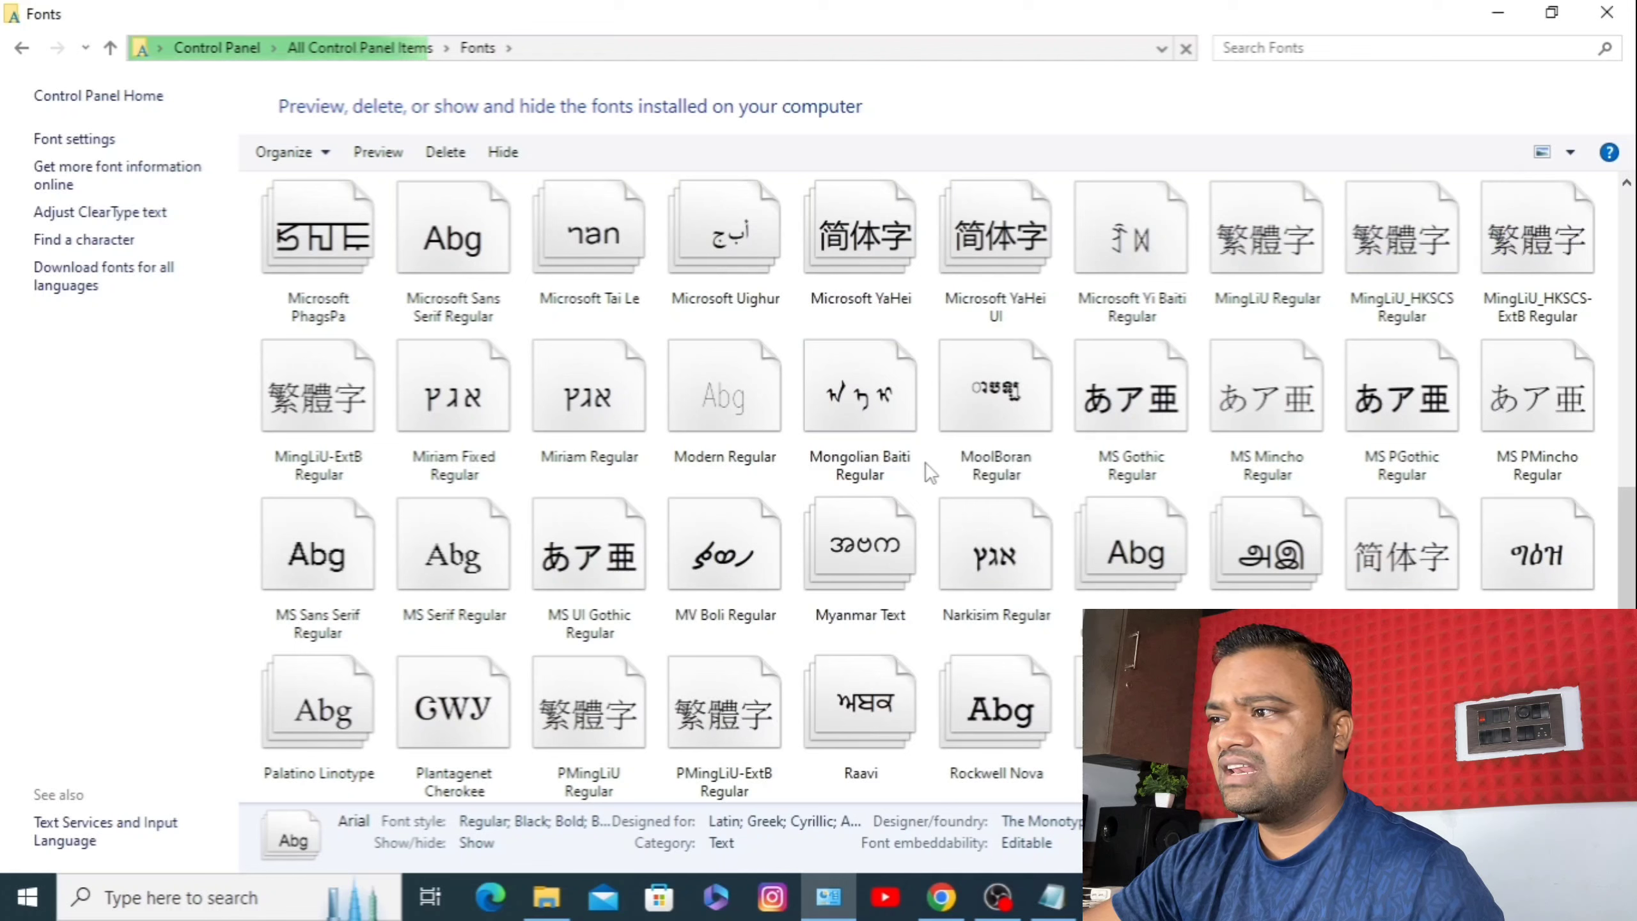
right_click(926, 463)
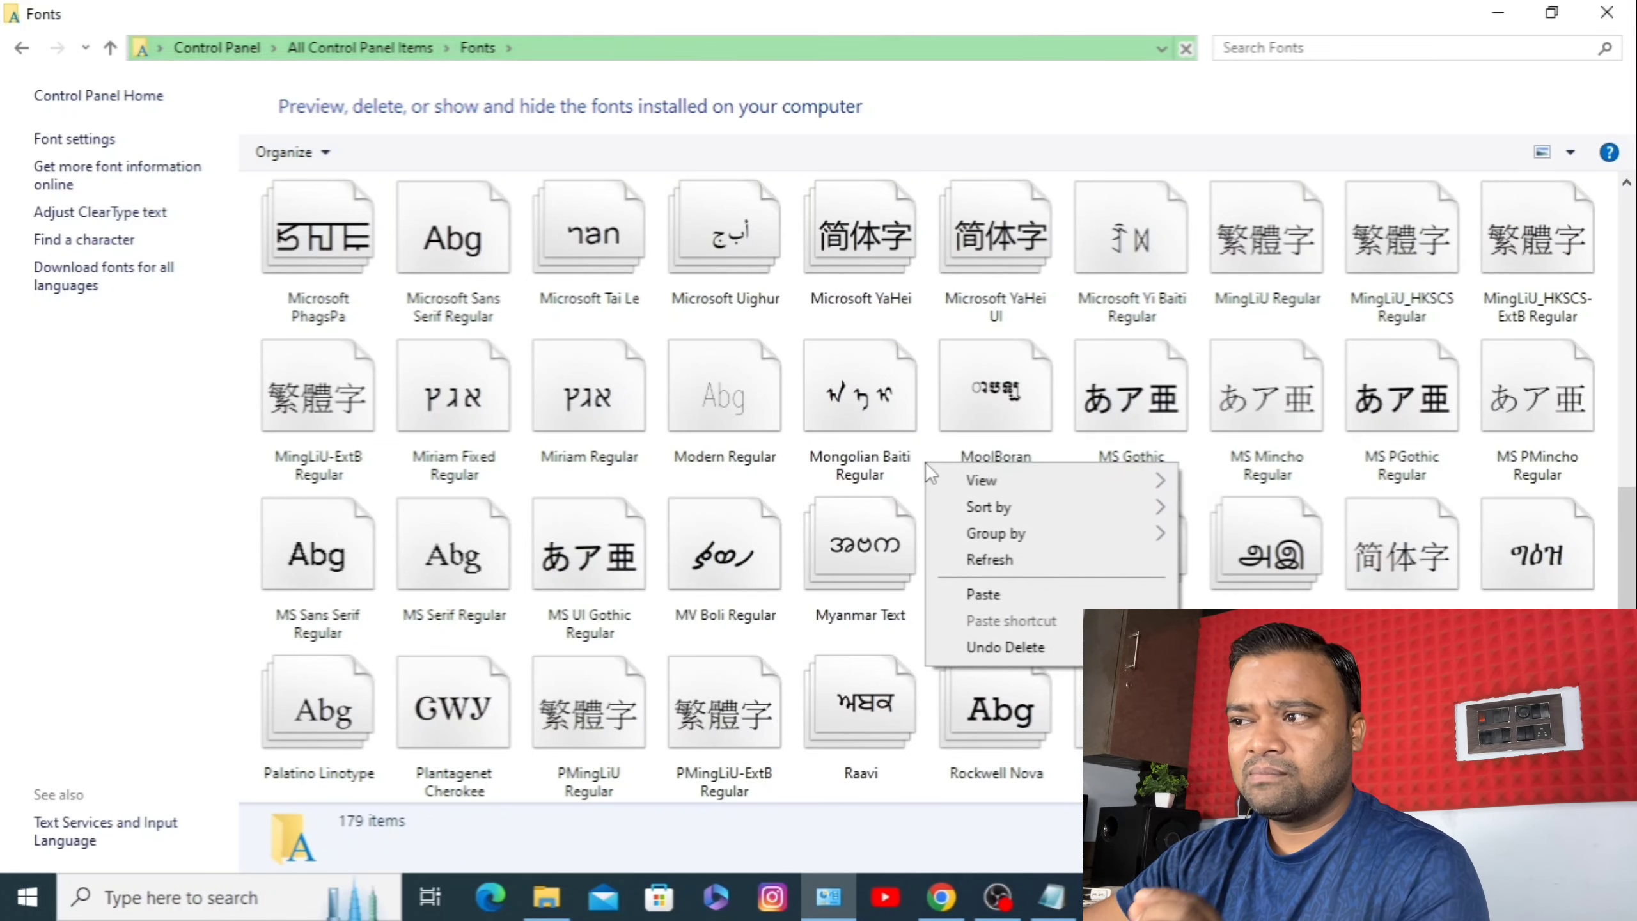
click(982, 594)
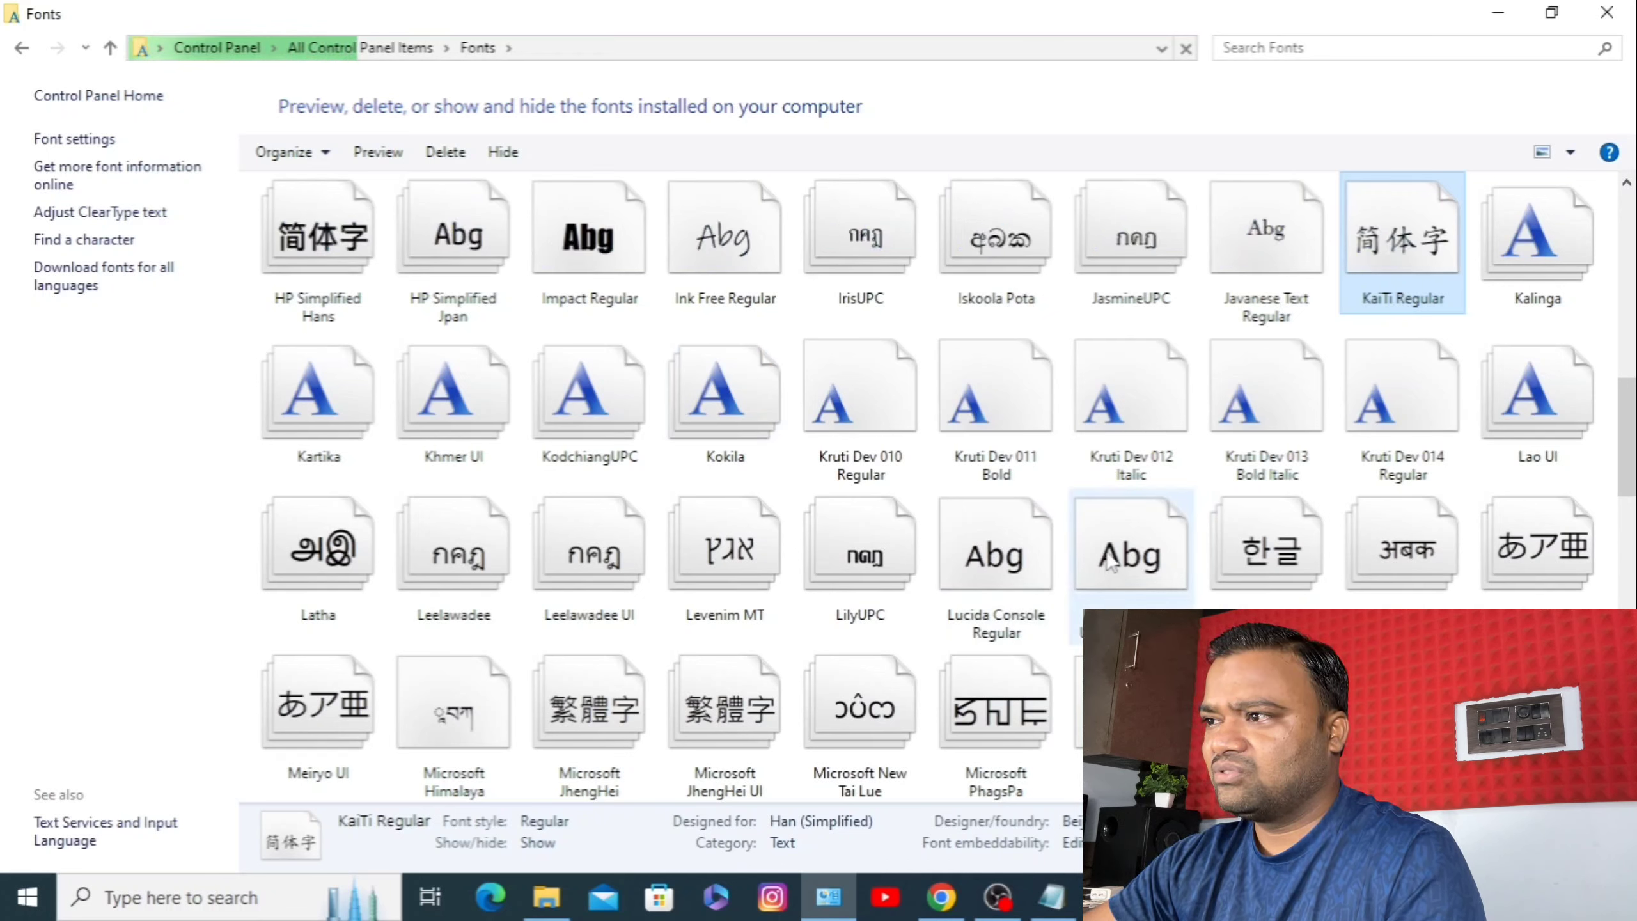
- Check the installed Kruti Dev 010, 011, 012, 013 and 014 fonts one by one, and minimize the Fonts window
click(877, 422)
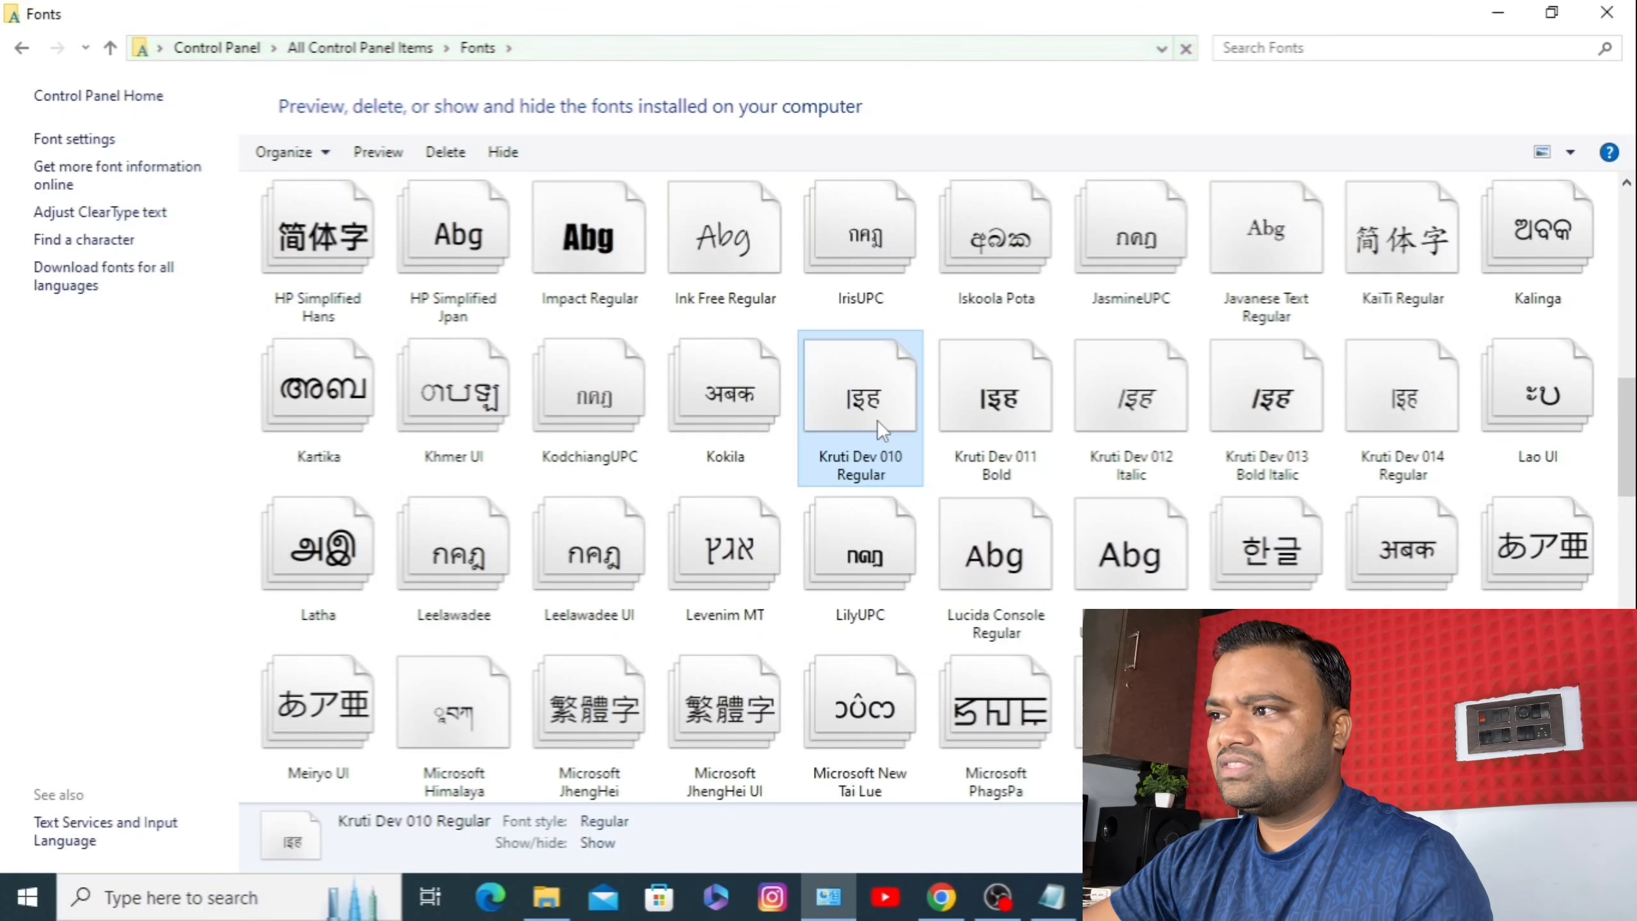
click(1018, 417)
click(1125, 416)
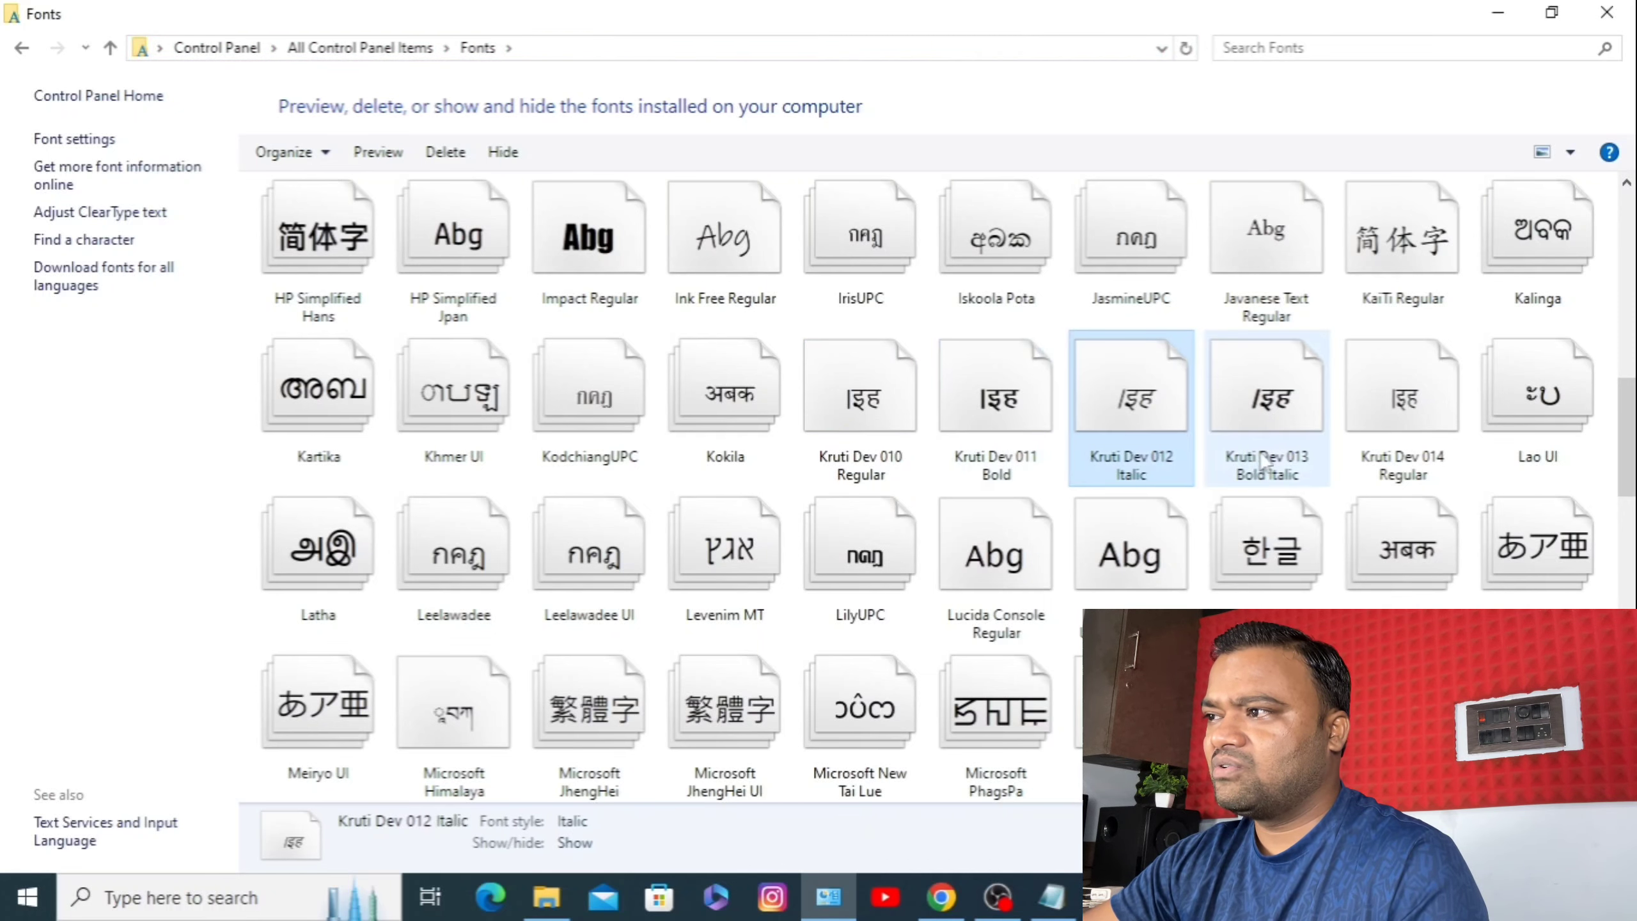
click(1267, 419)
click(1430, 425)
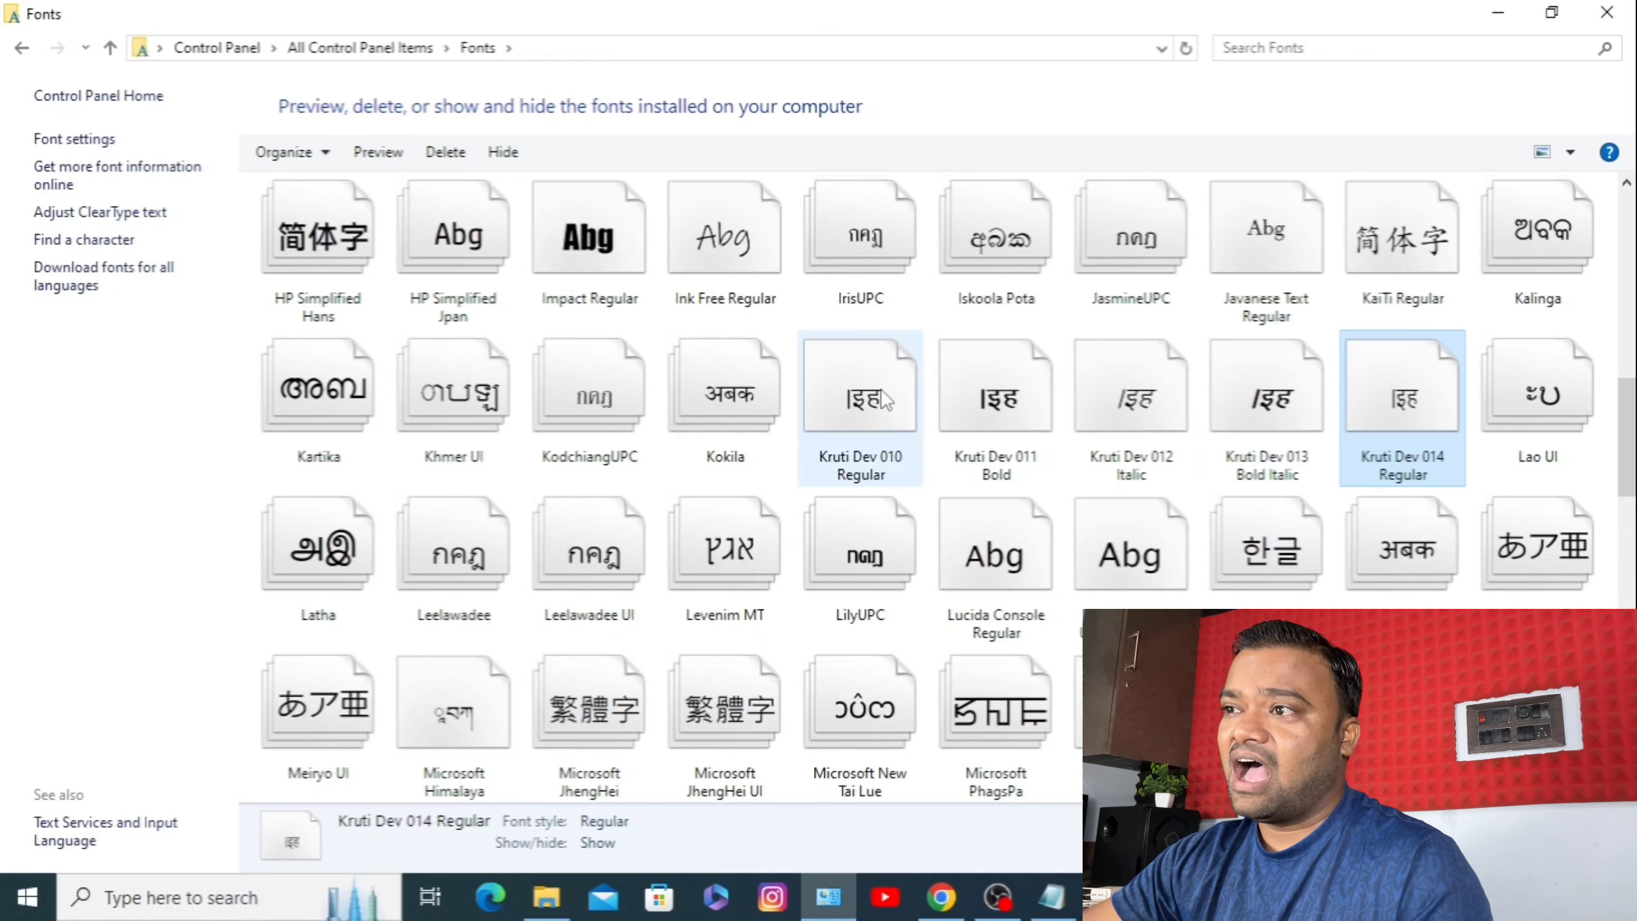
click(1497, 13)
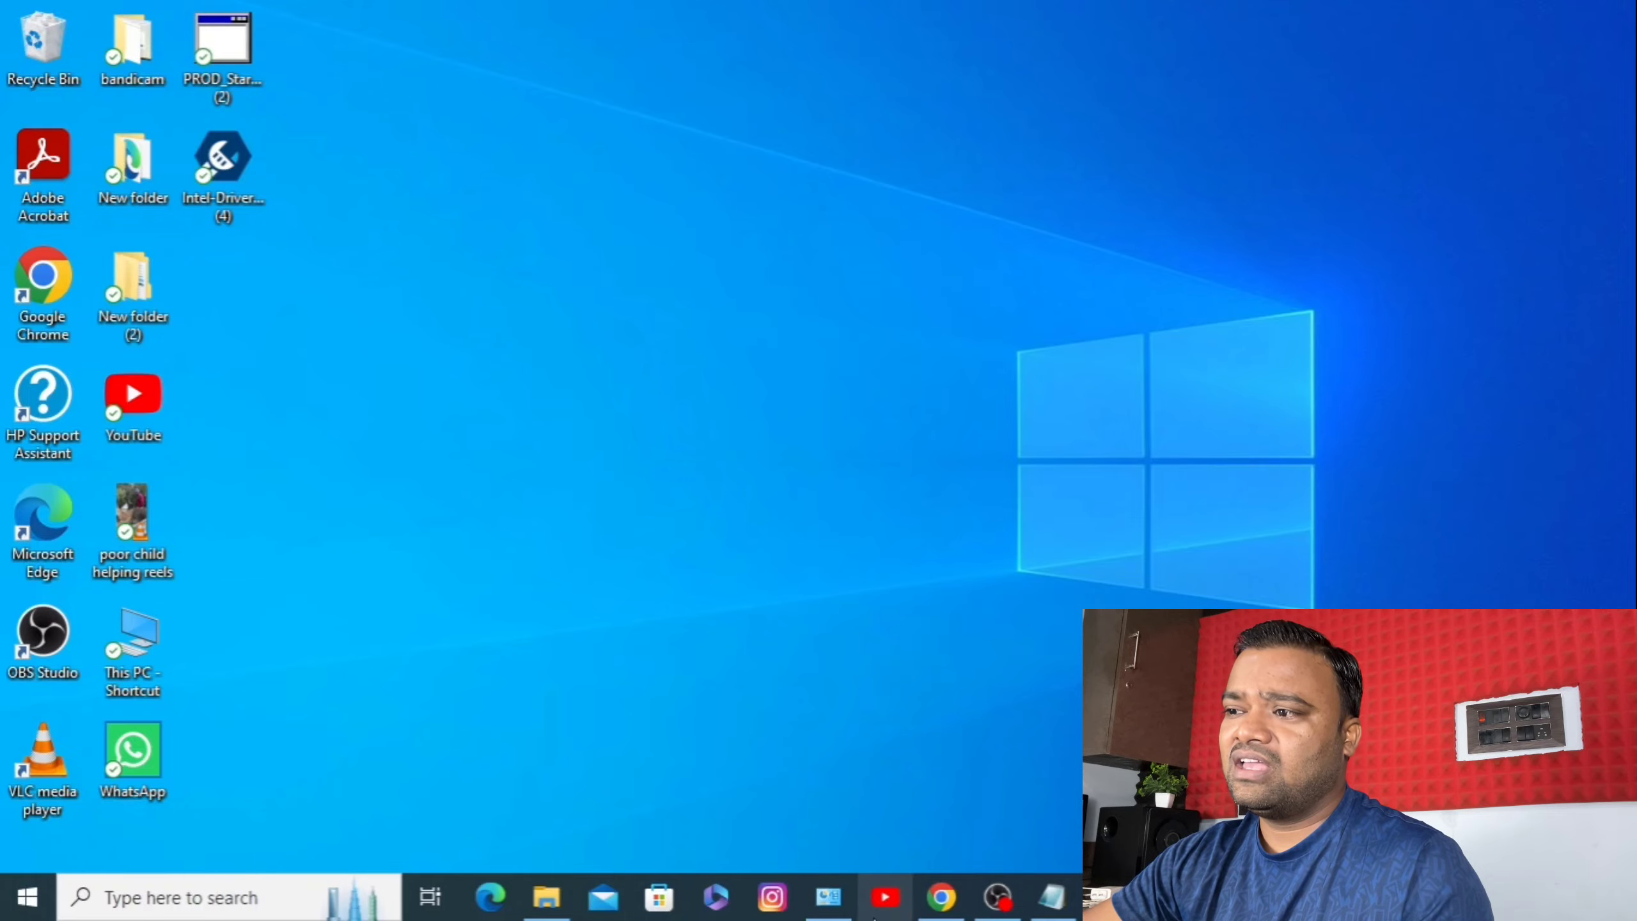
- Return to the Fonts folder, select all five Kruti Dev fonts from 010 to 014 together, and minimize the window
click(828, 896)
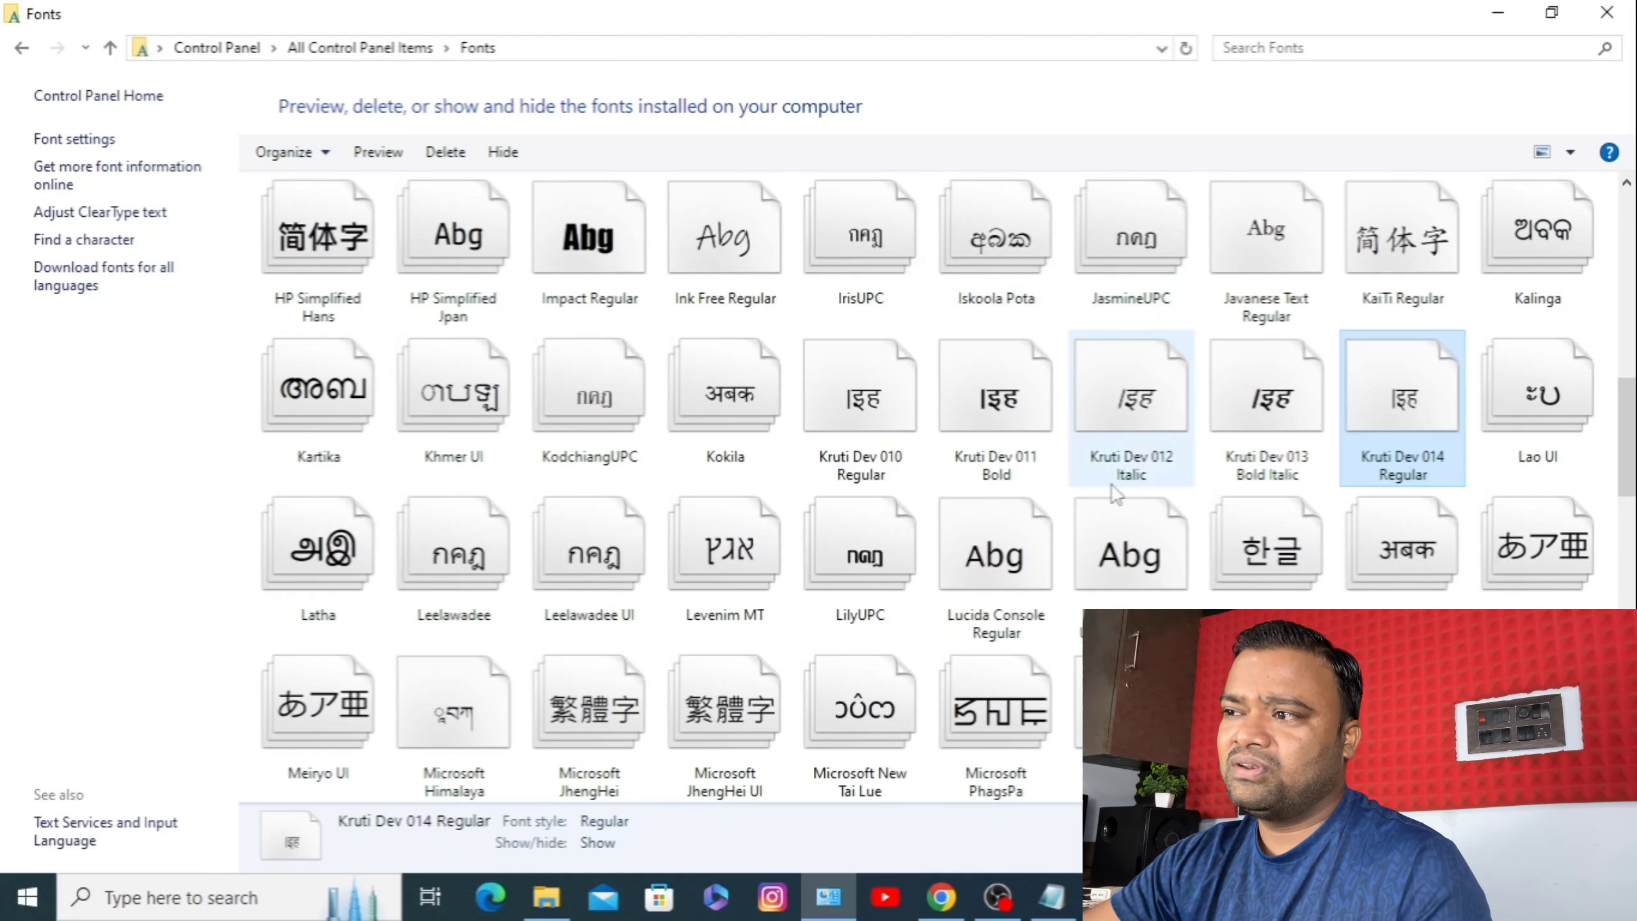
click(852, 405)
ctrl+click(995, 400)
ctrl+click(1135, 399)
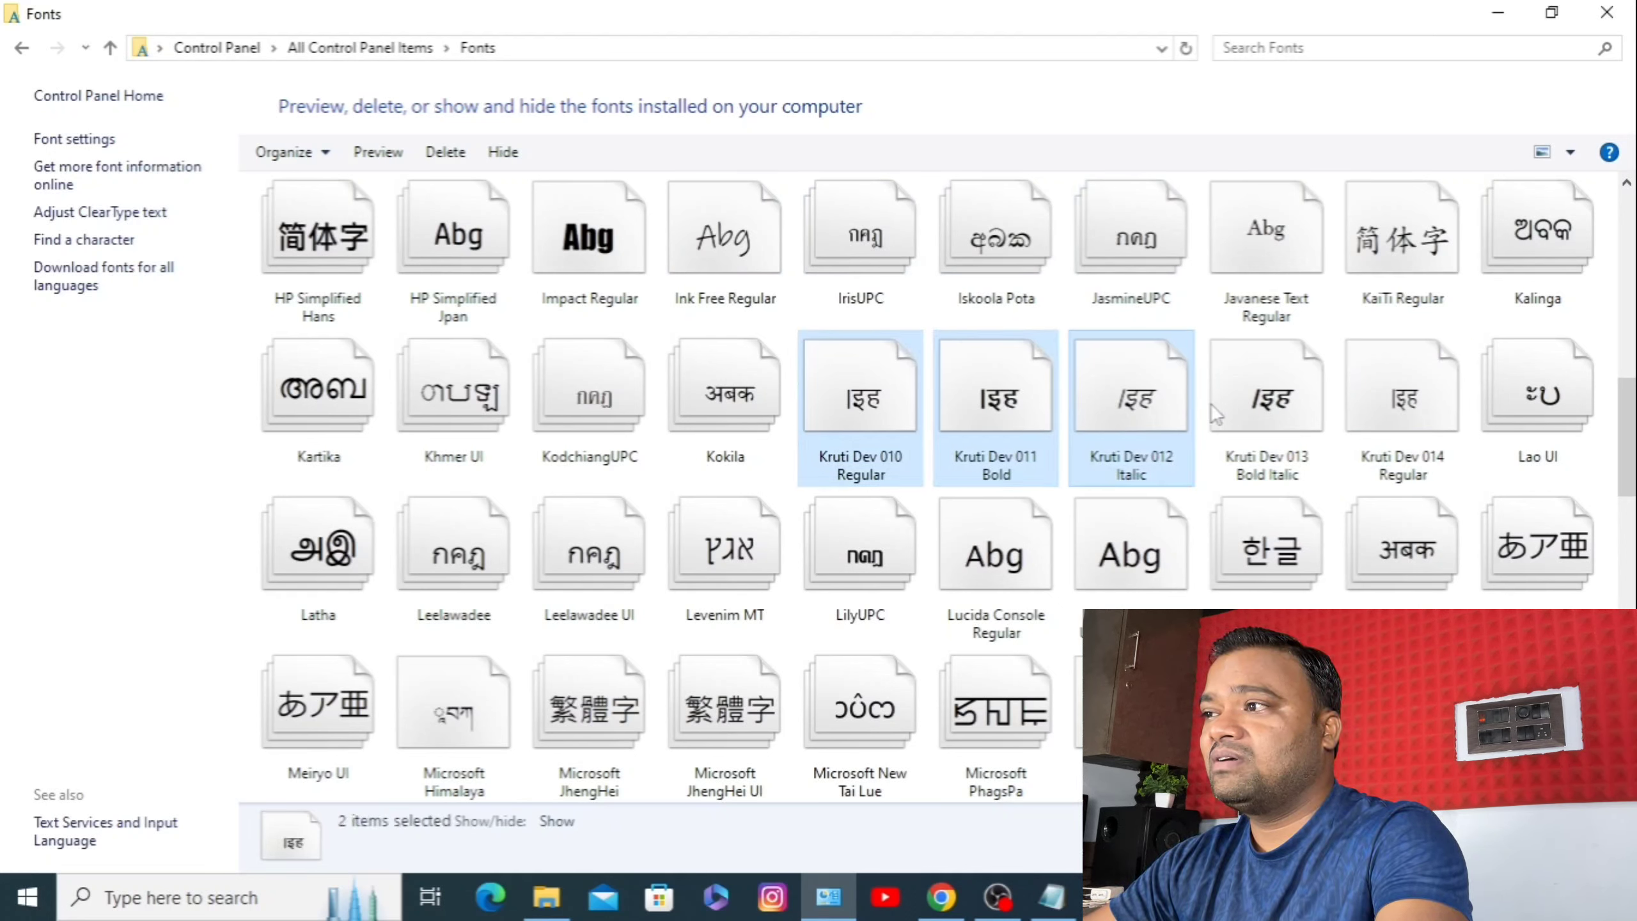
ctrl+click(1298, 411)
ctrl+click(1418, 406)
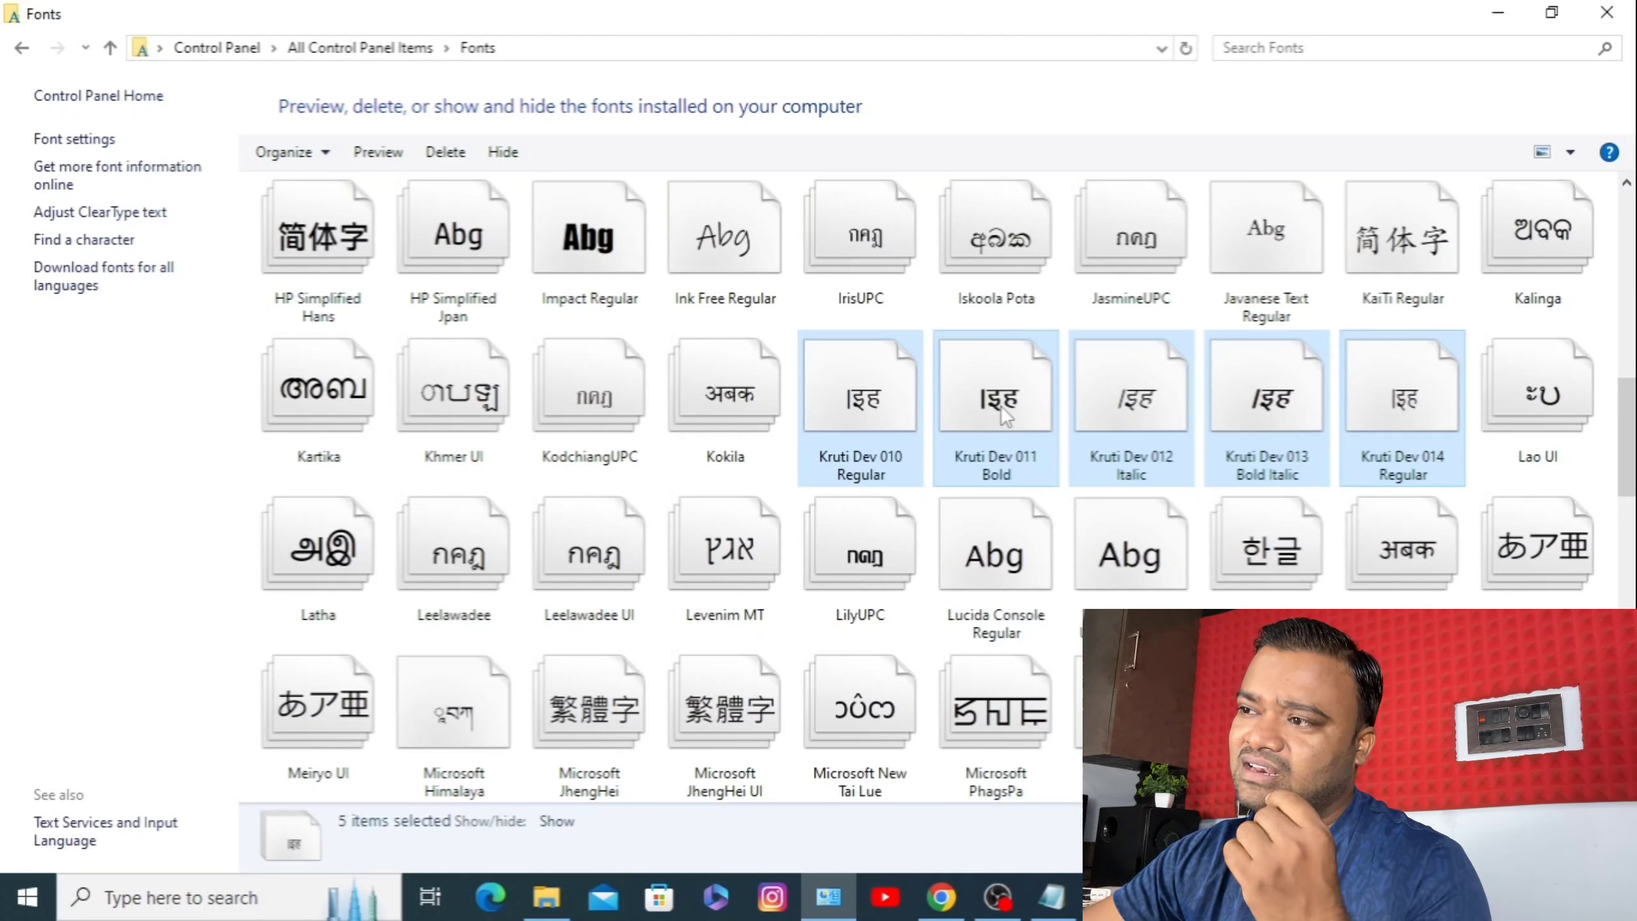
click(1497, 13)
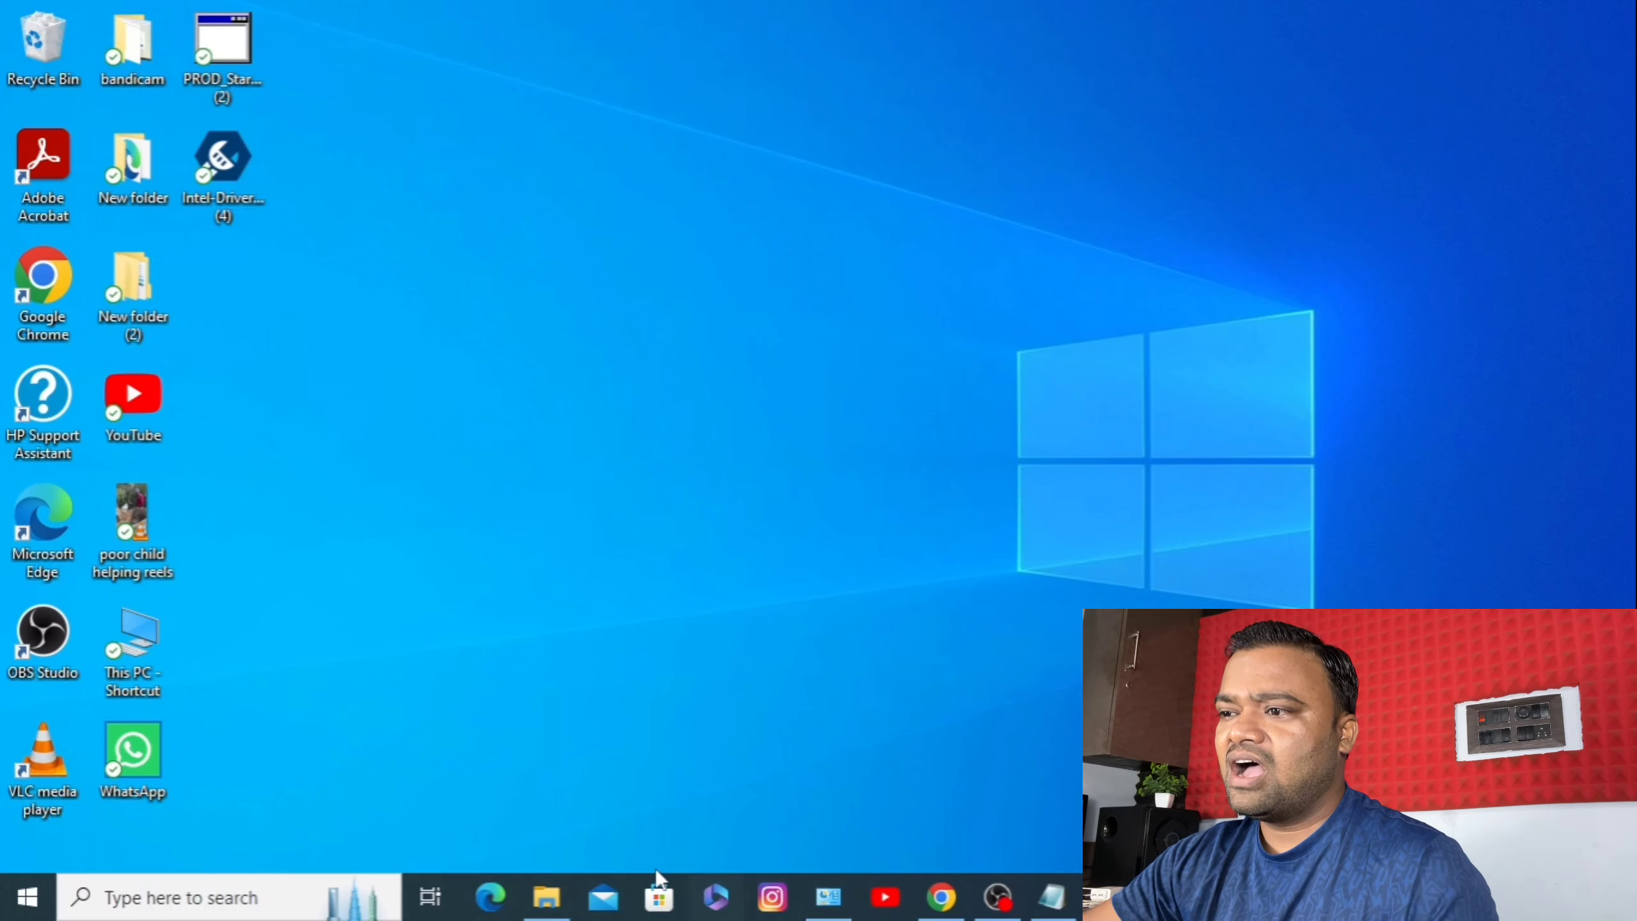
- Switch to Notepad, open its font settings and locate the Kruti Dev fonts in the font list
click(1051, 895)
click(215, 143)
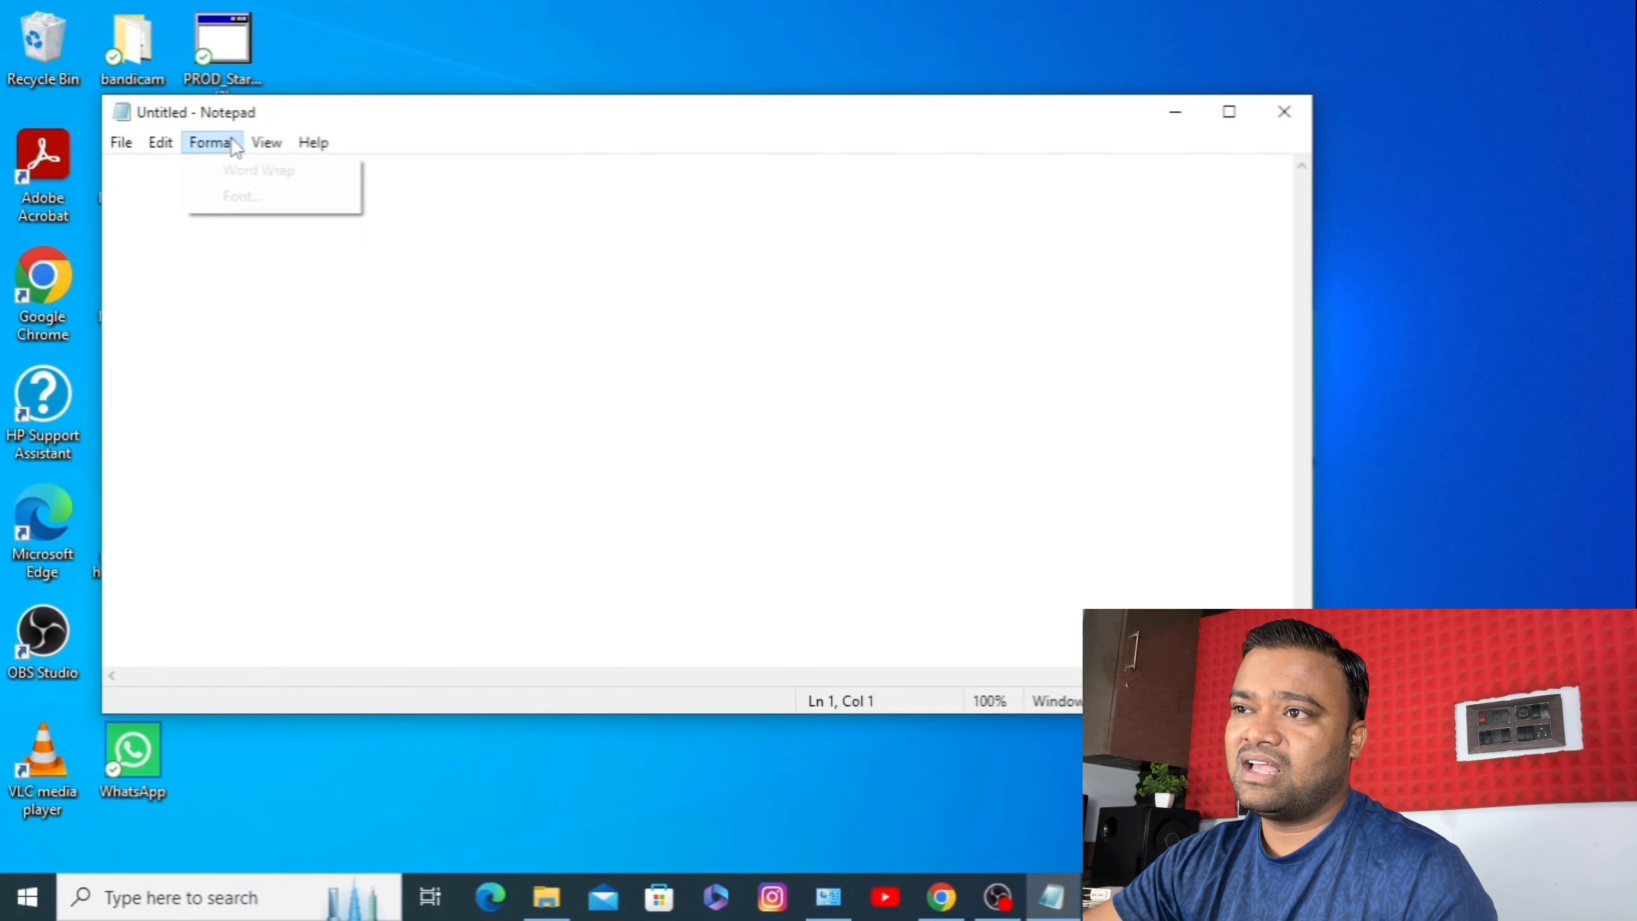
click(250, 195)
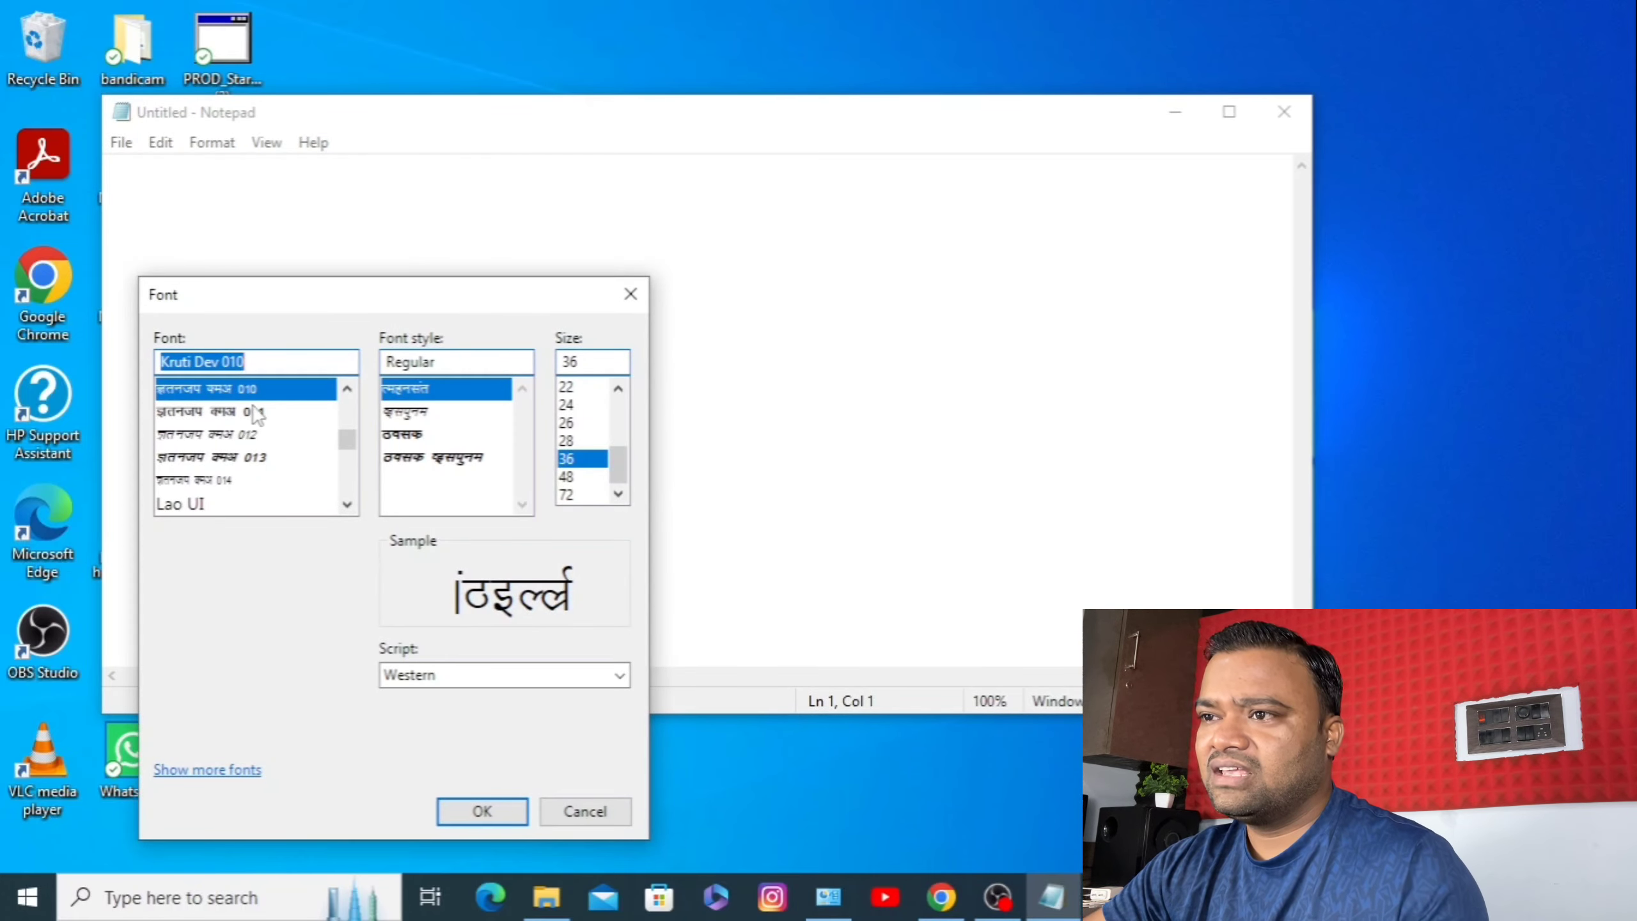
click(258, 412)
scroll(274, 431, up, 5)
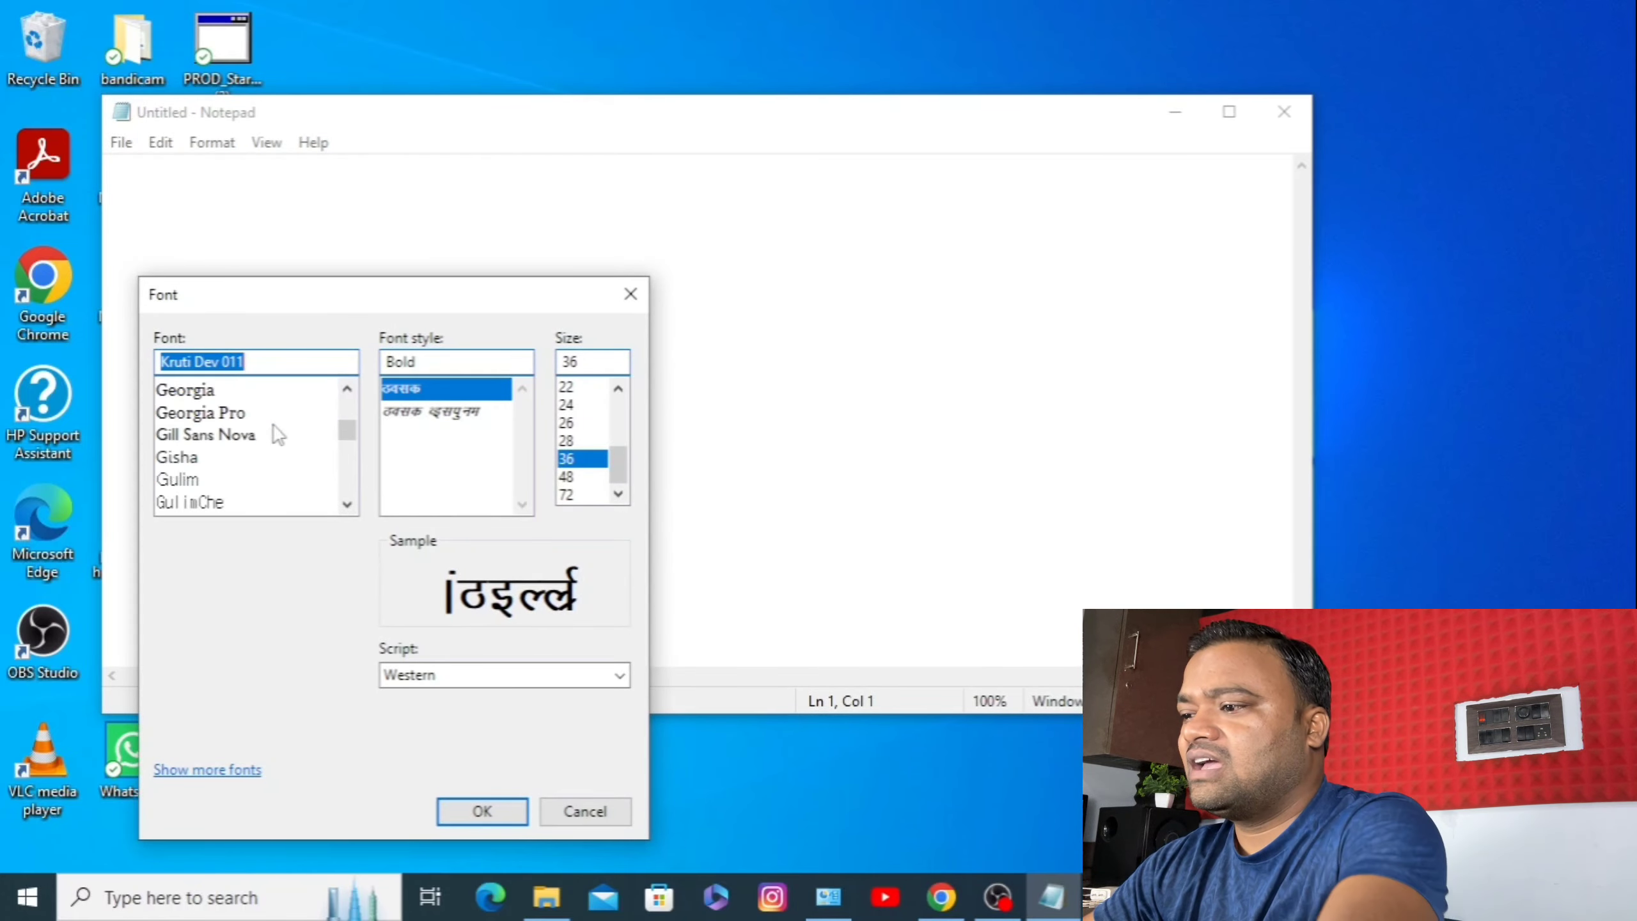
text(k)
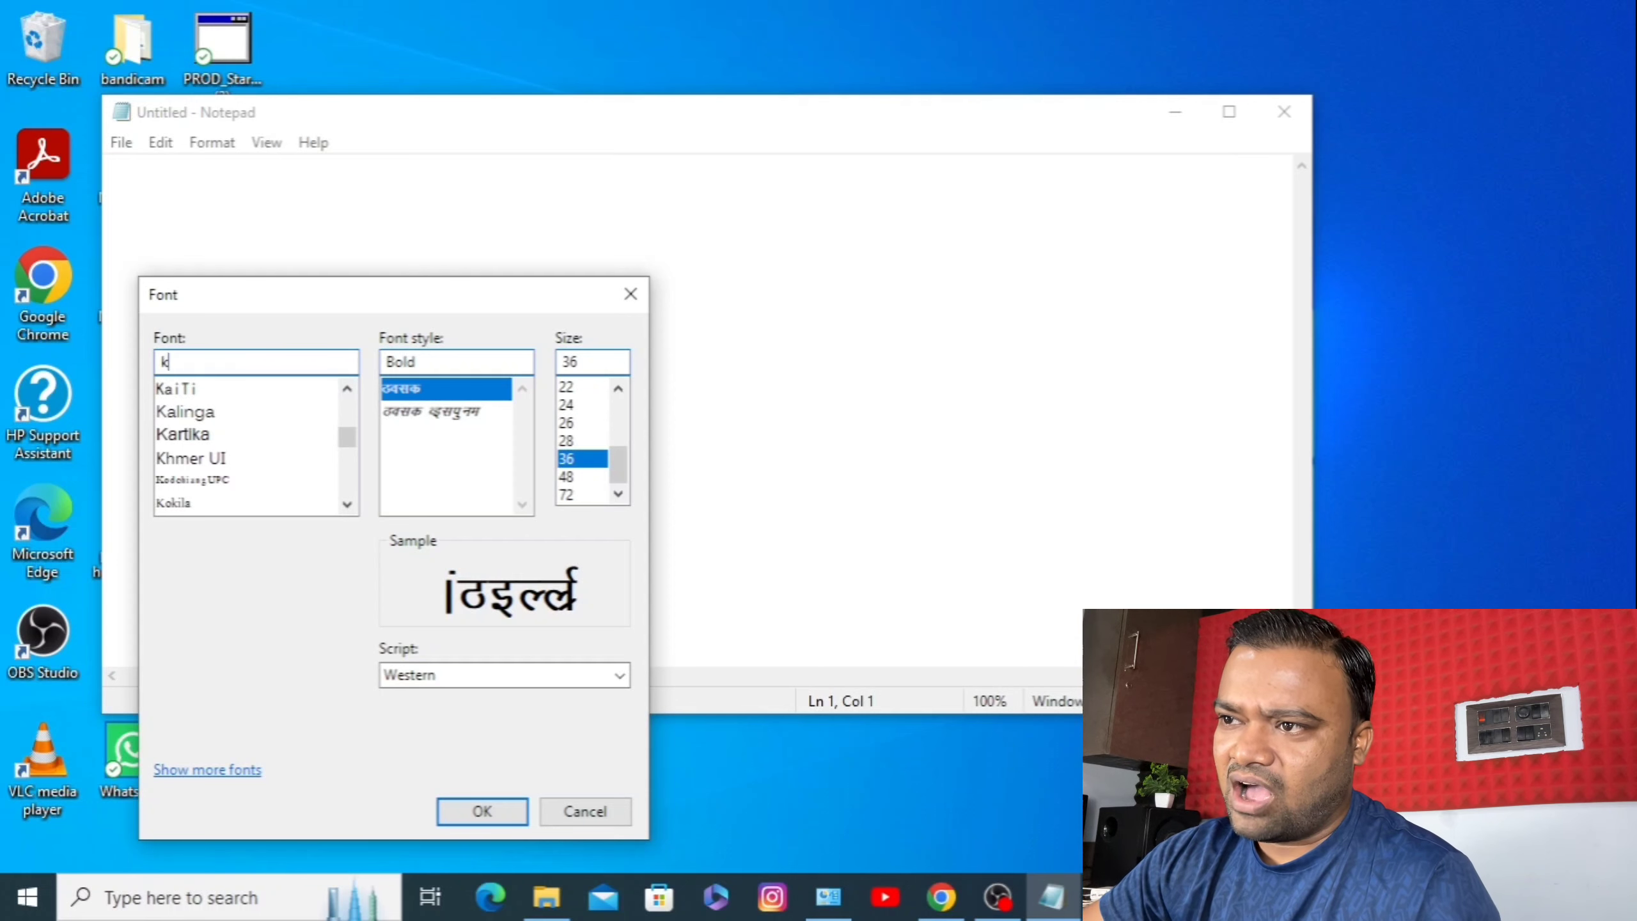
scroll(258, 451, down, 3)
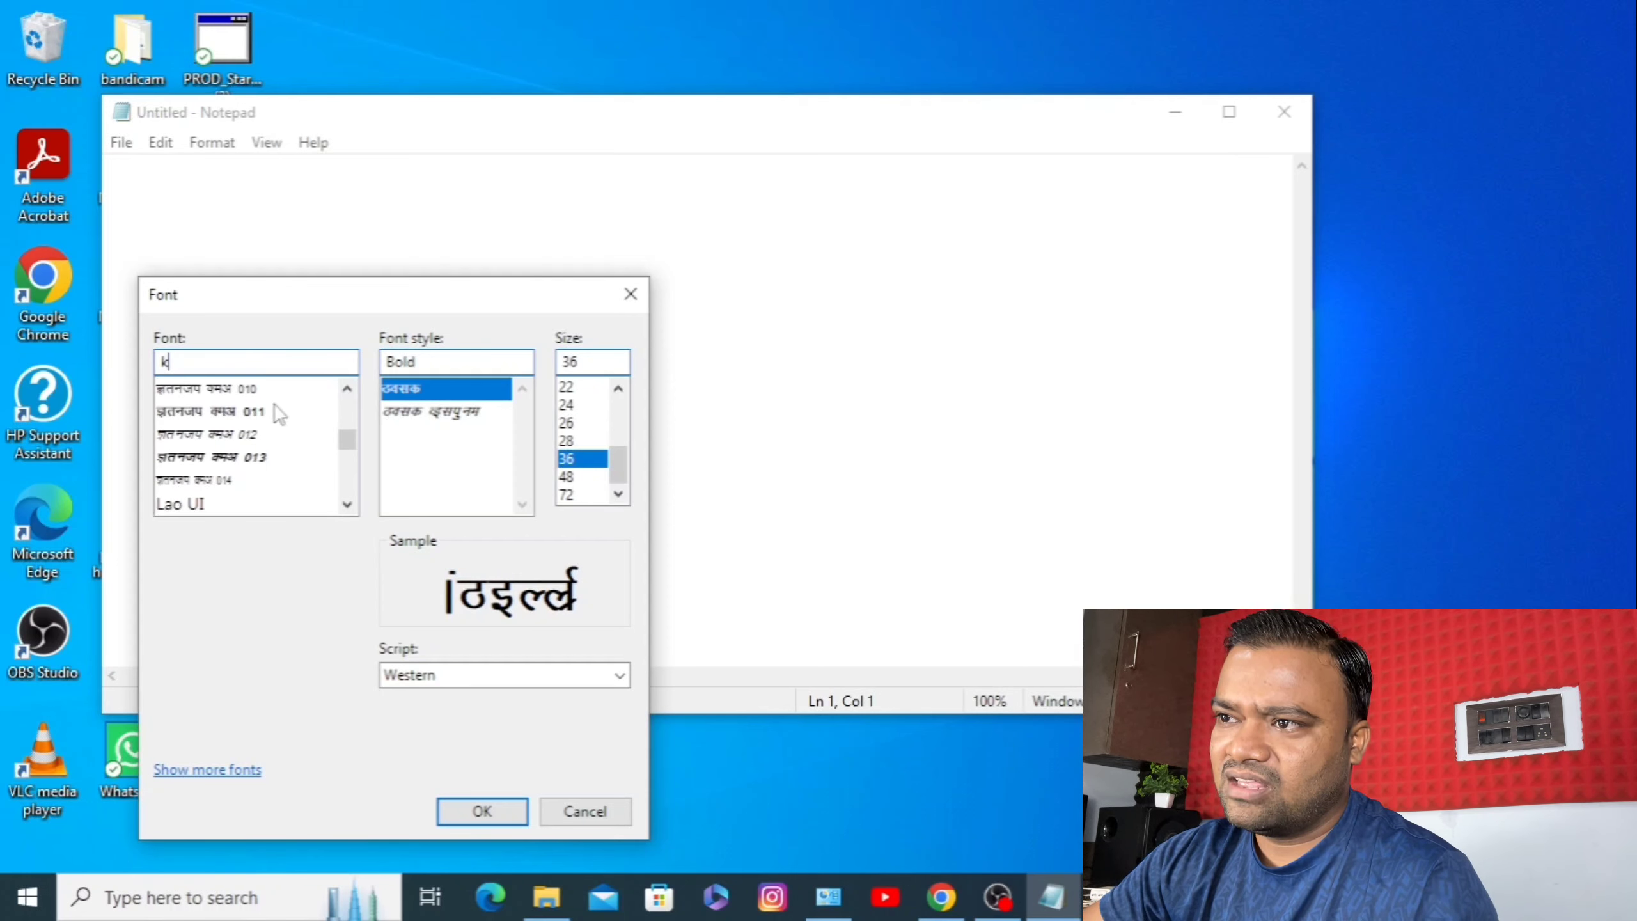
- Preview Kruti Dev 010, 011, 012, 013 and 014 in the font settings and reselect Kruti Dev 011
click(258, 394)
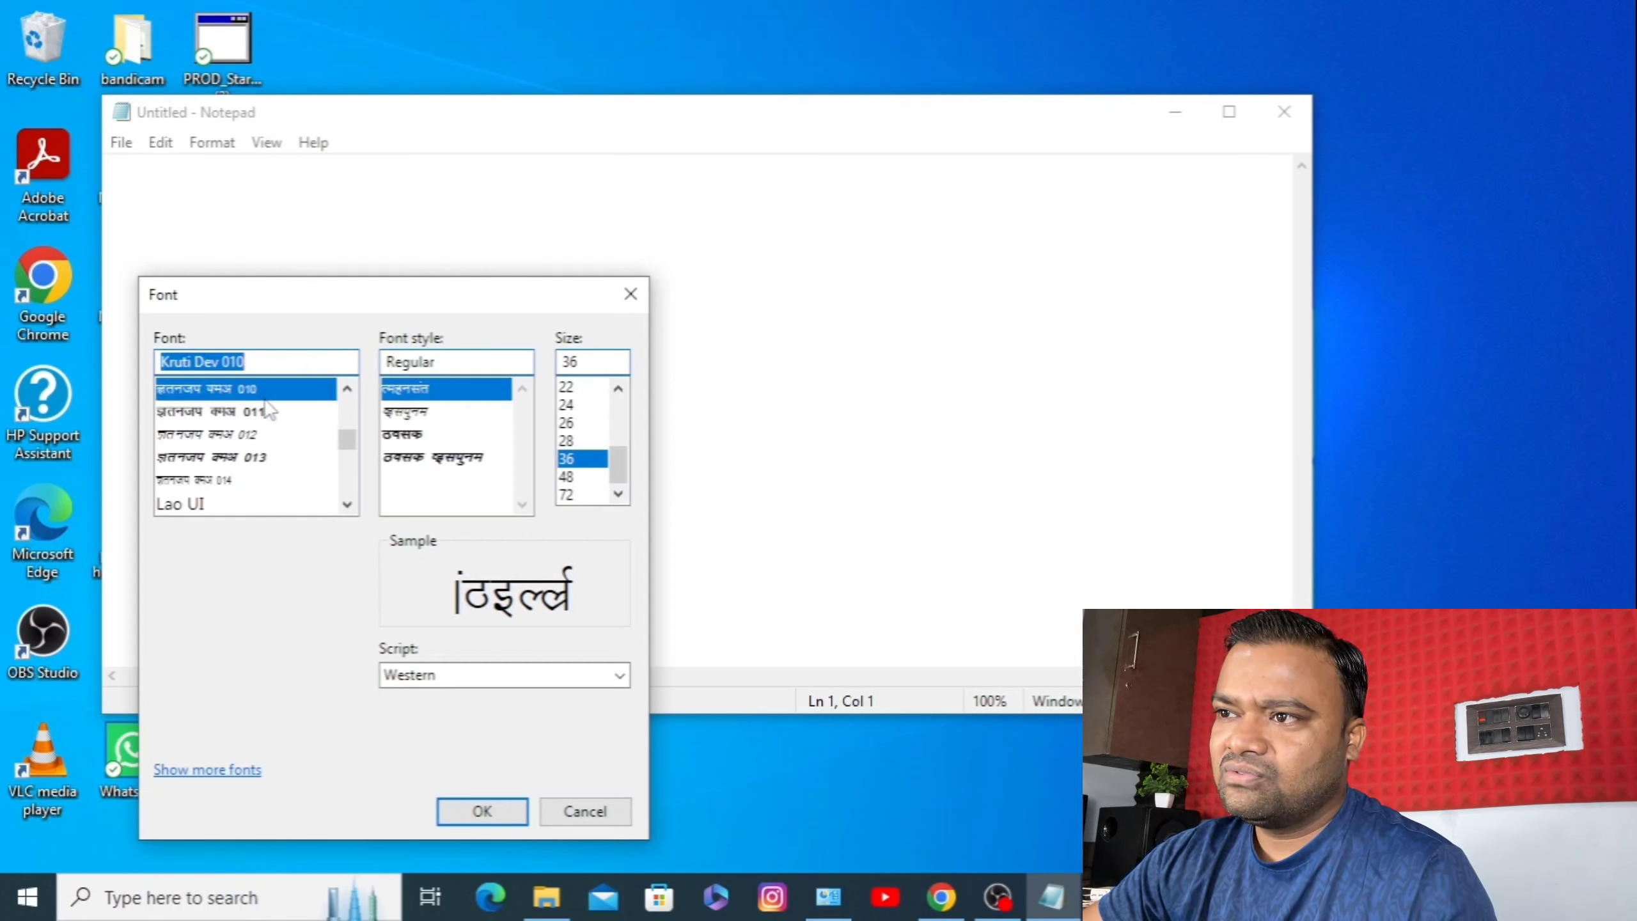
click(269, 410)
click(265, 436)
click(273, 459)
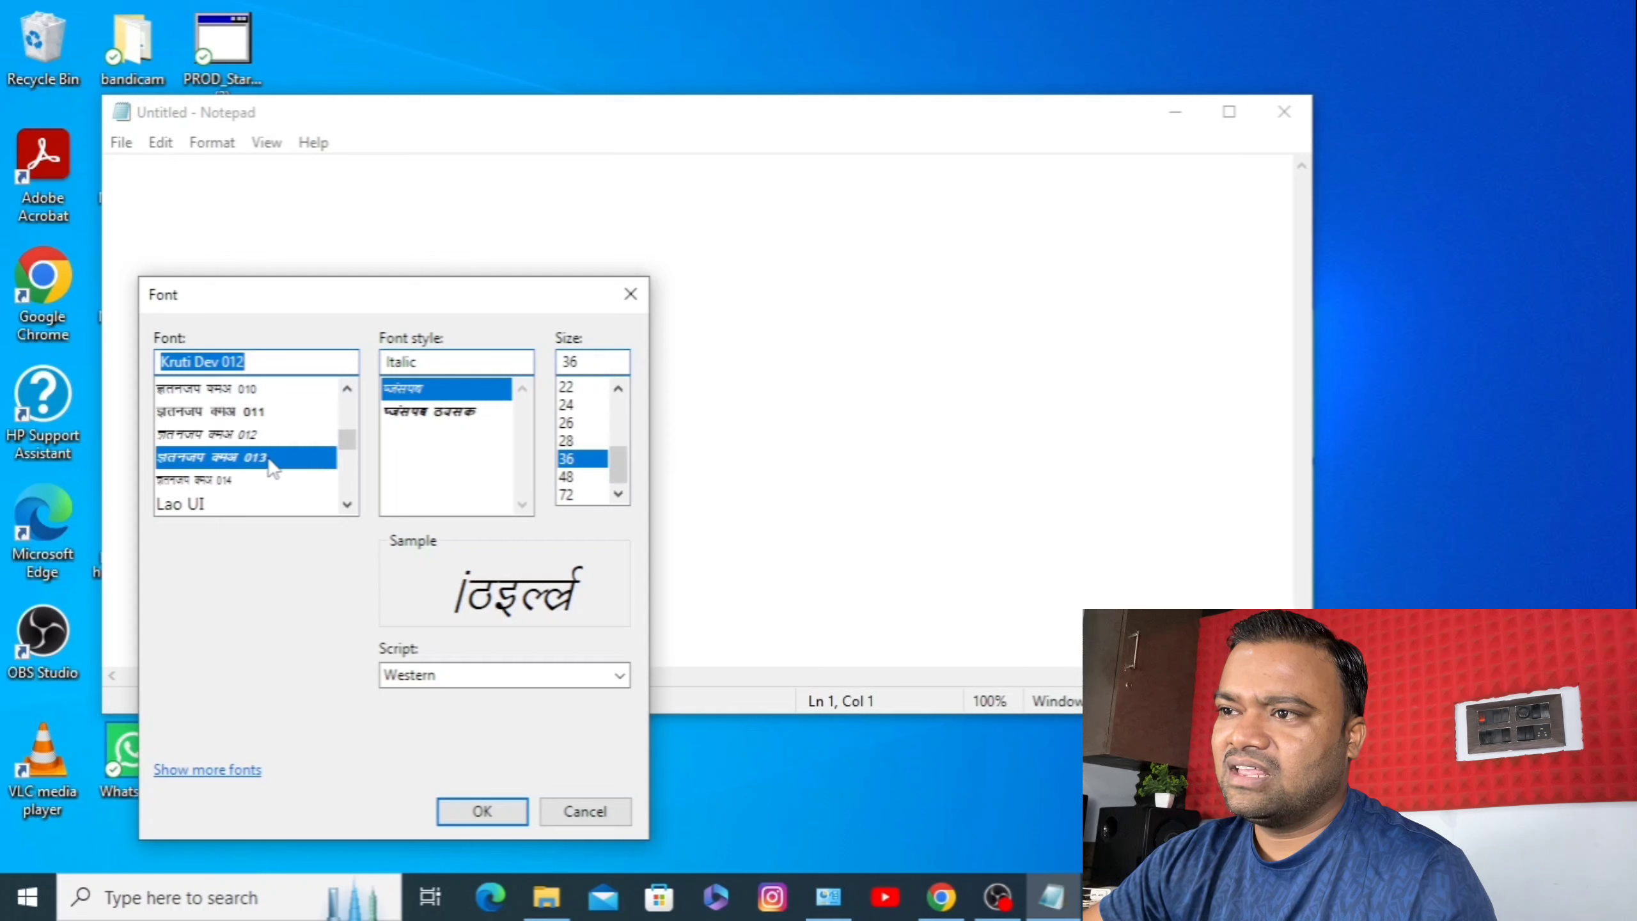
click(245, 485)
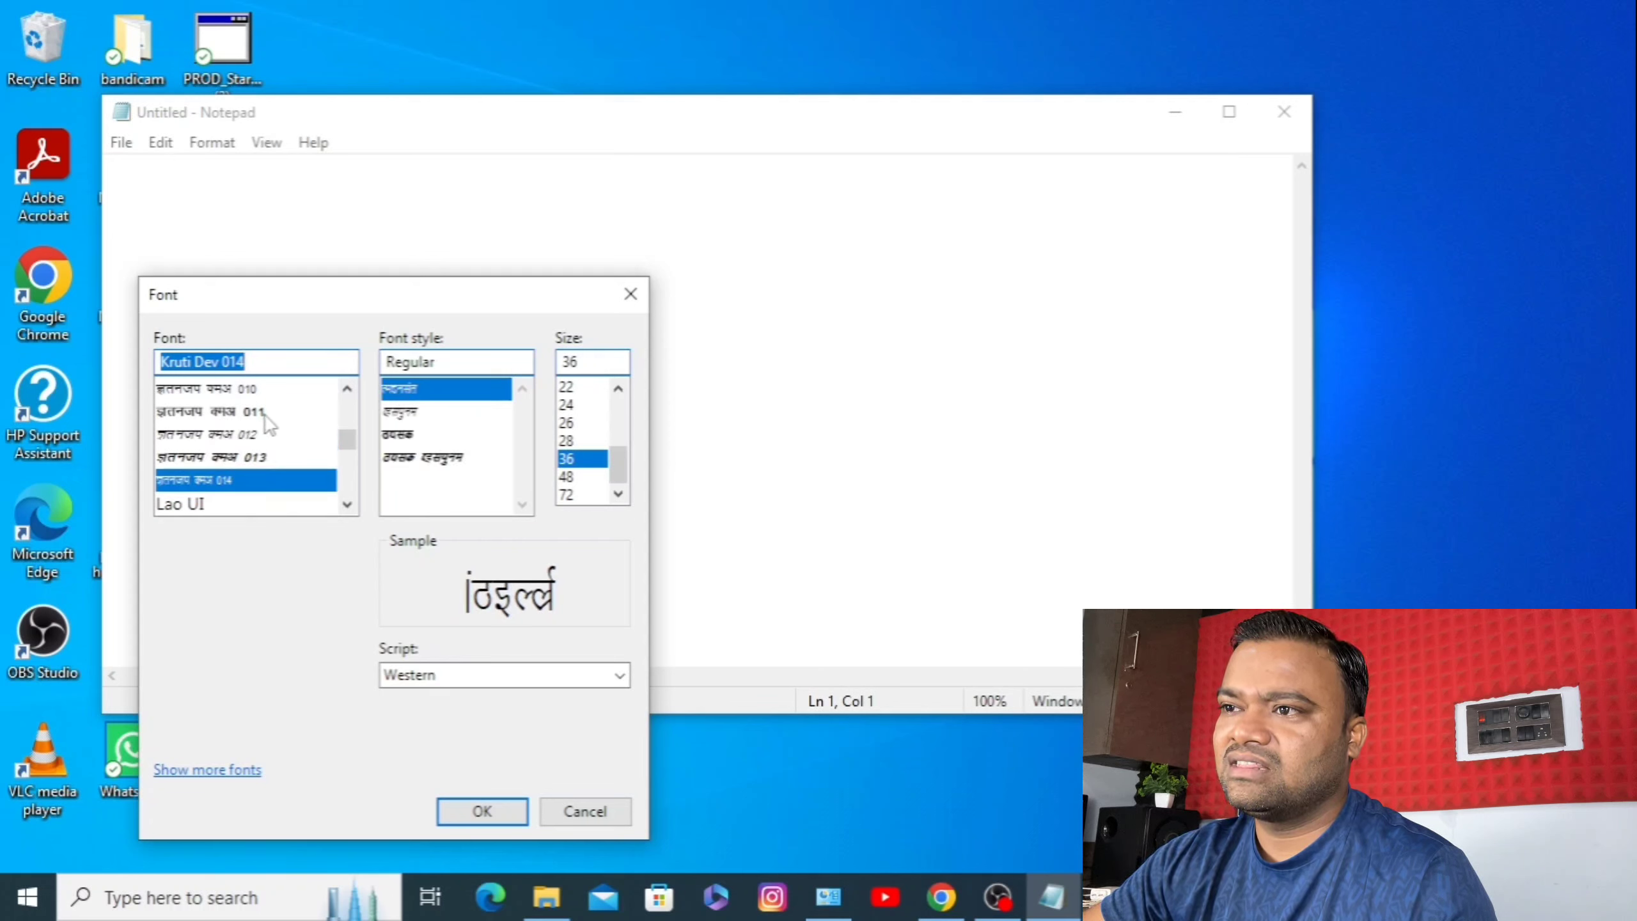
click(265, 416)
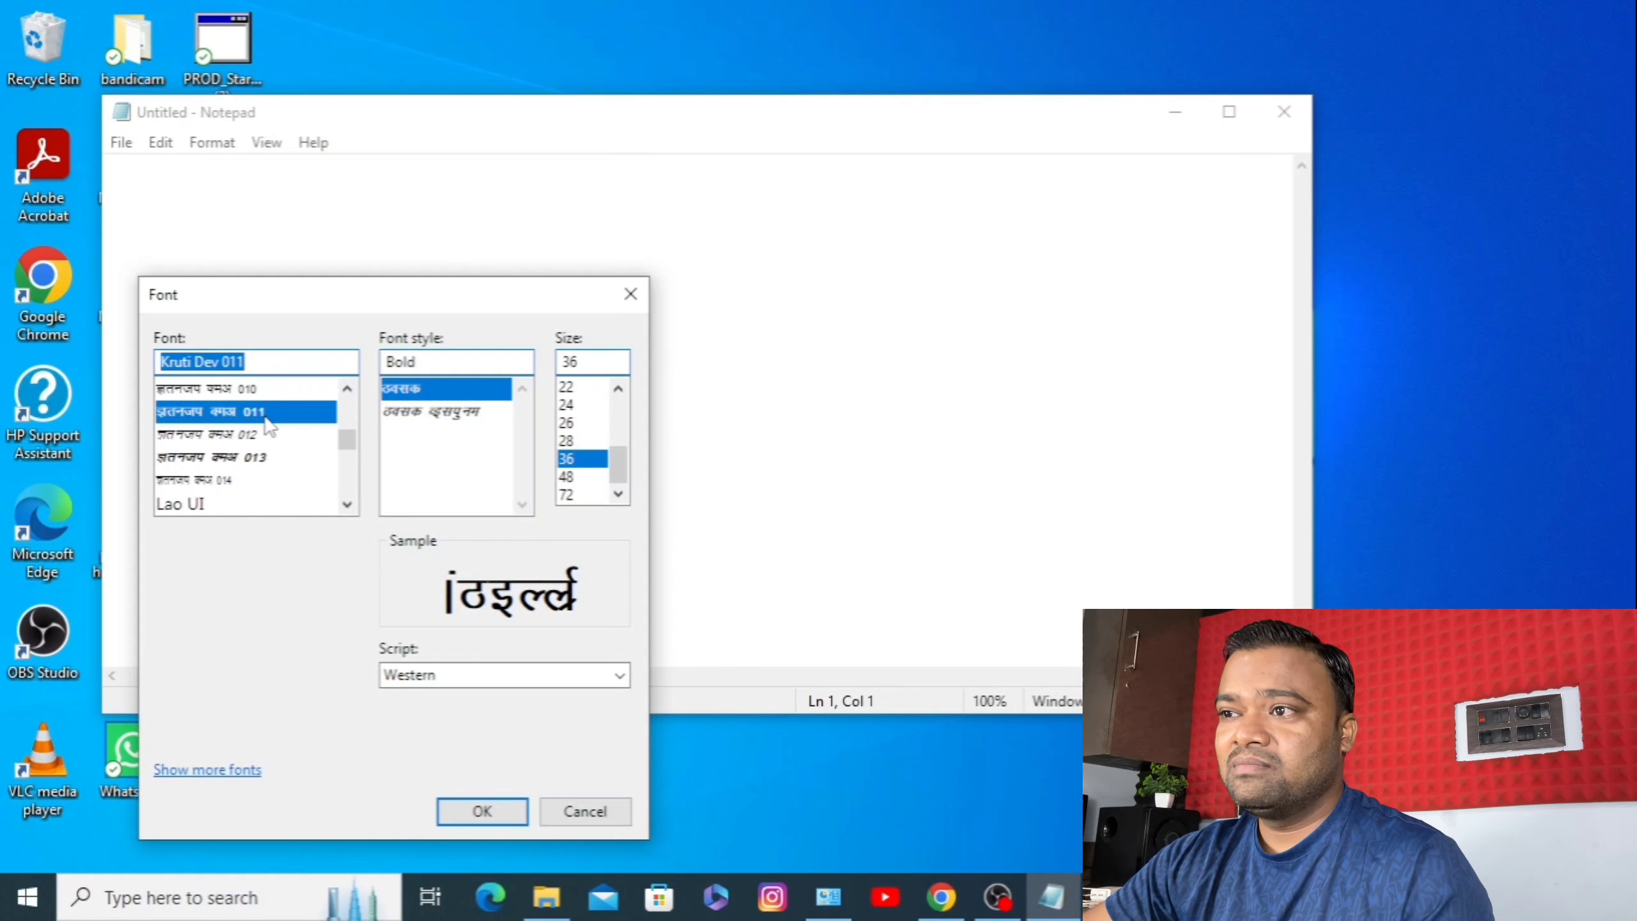
- Apply Kruti Dev 011 Bold at size 48 and write a Hindi sentence beginning "मेरा नाम", followed by the person's full name and "है।"
click(567, 477)
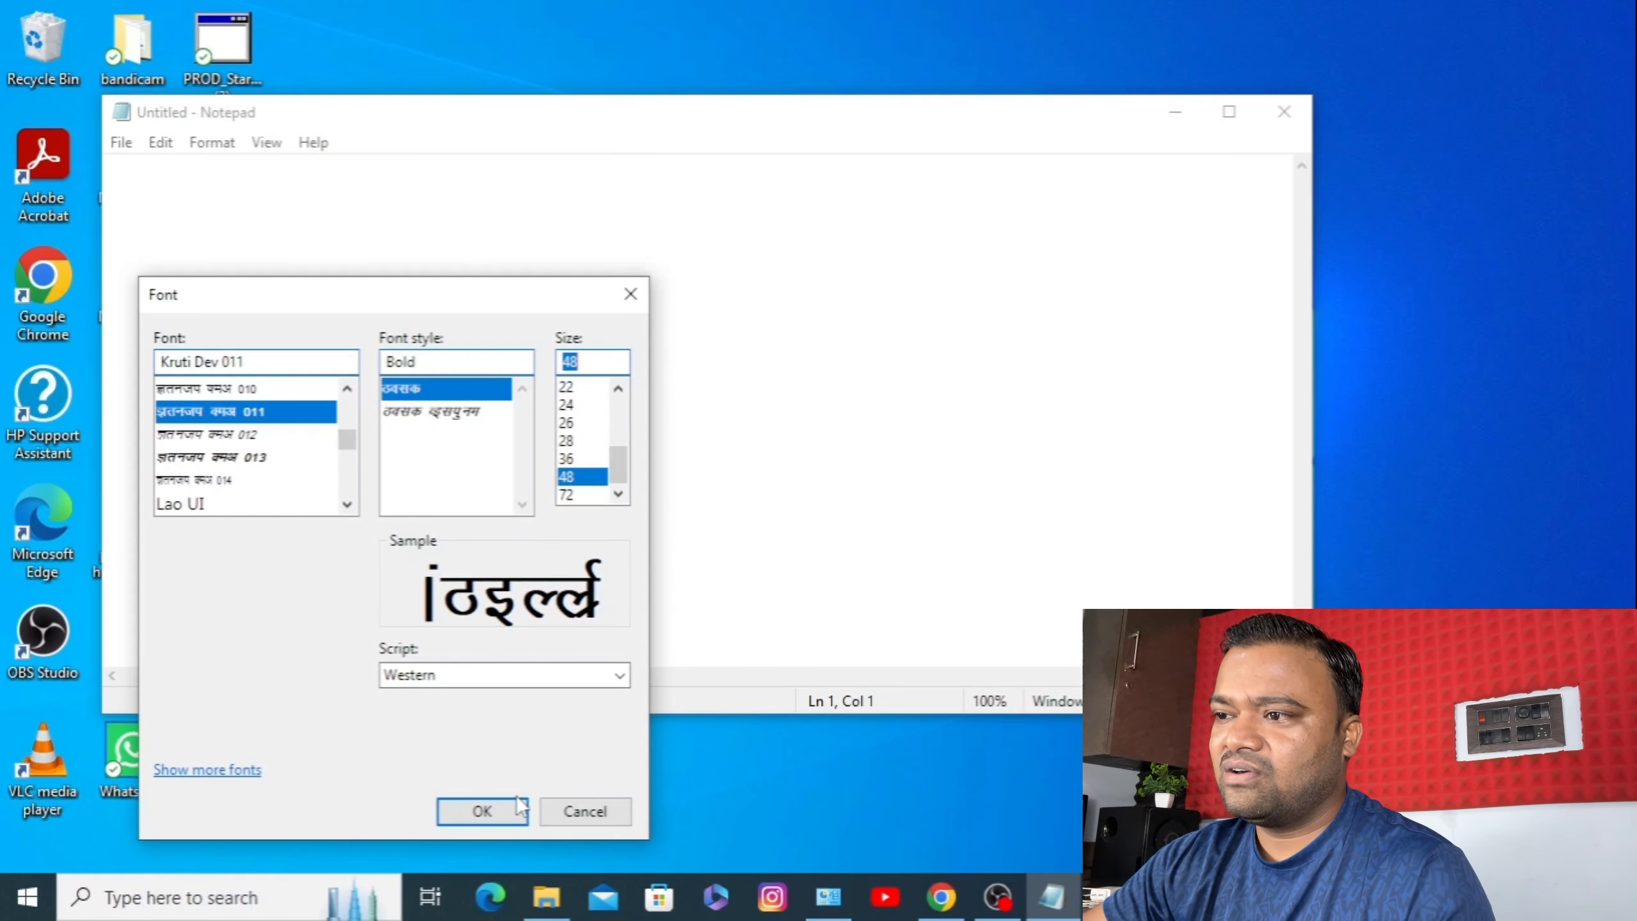
click(498, 807)
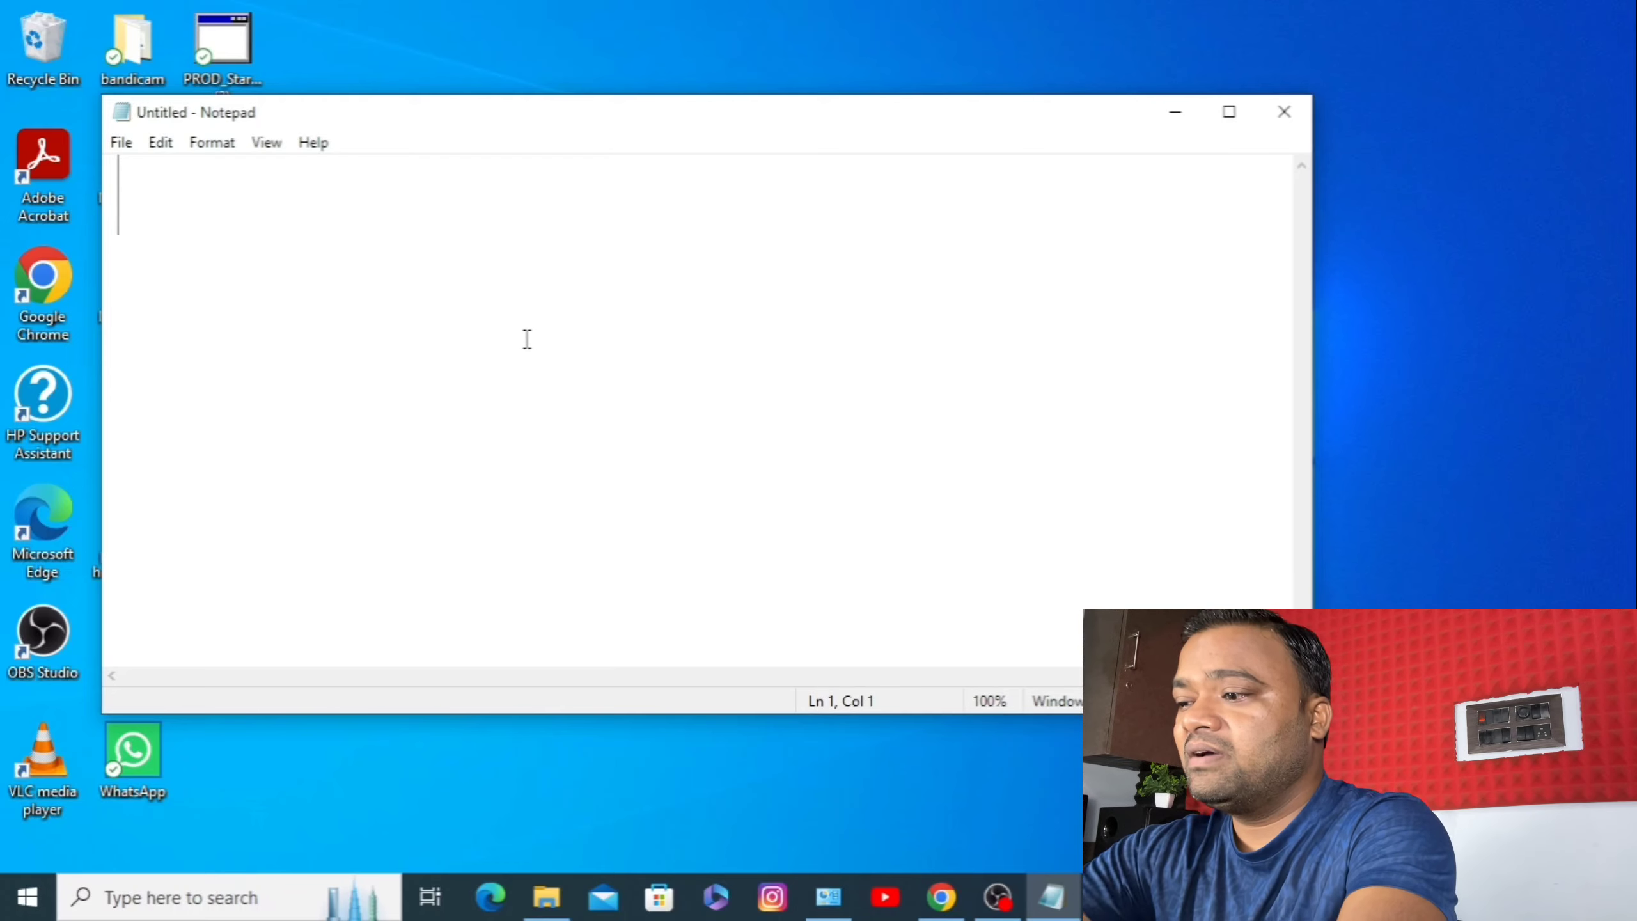
text(मे)
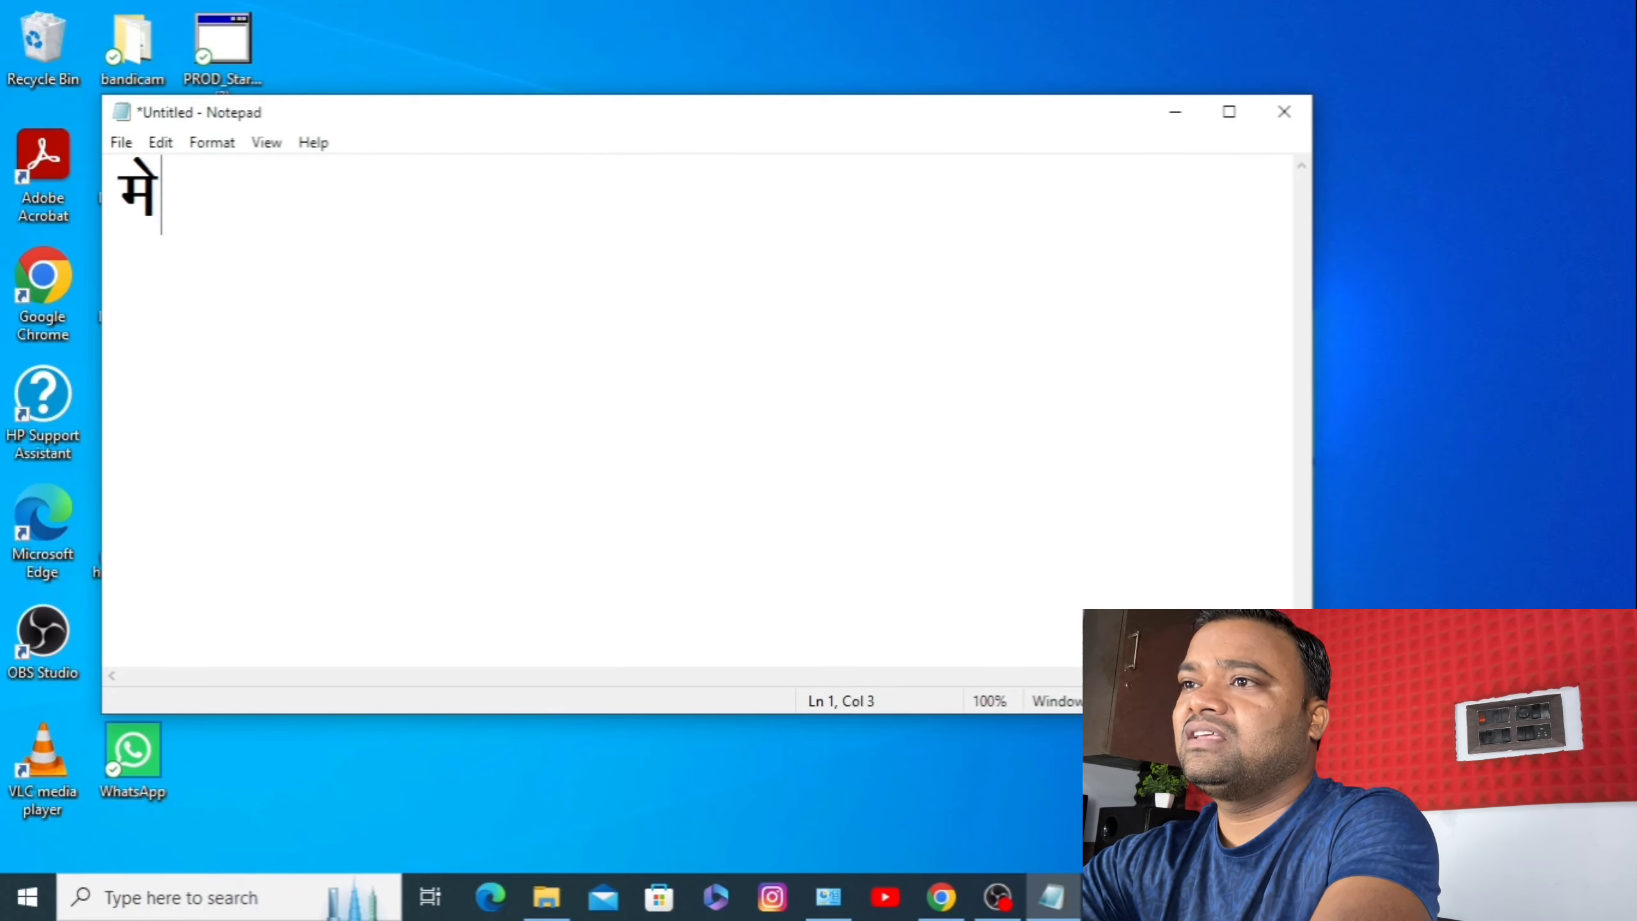
text(रा नाम उ)
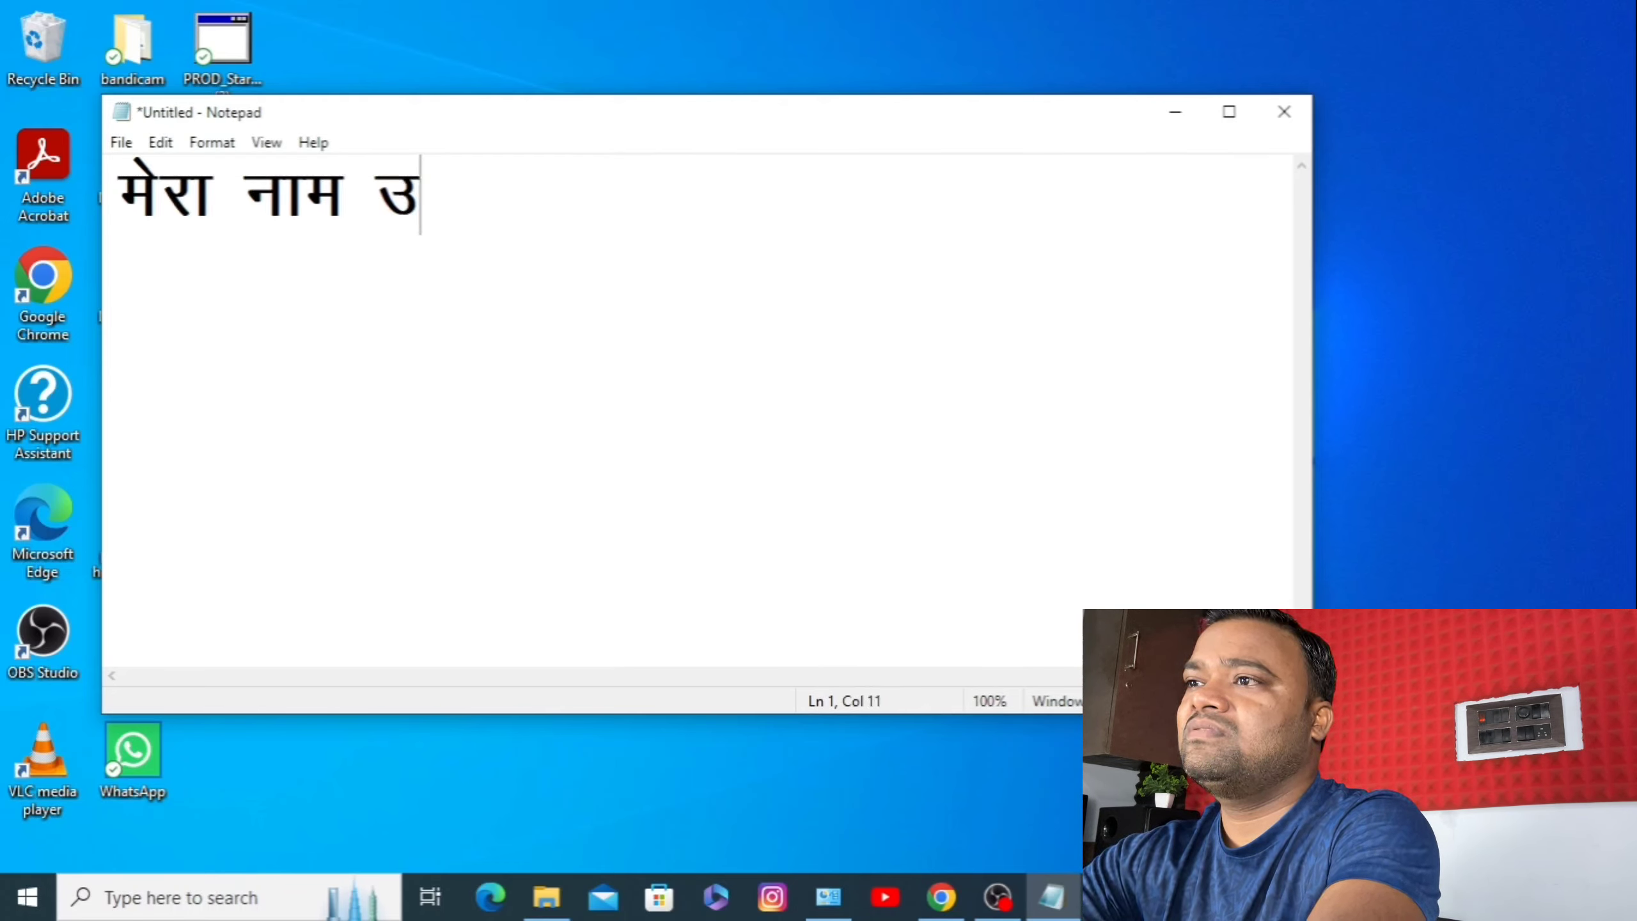
text(मेंश म)
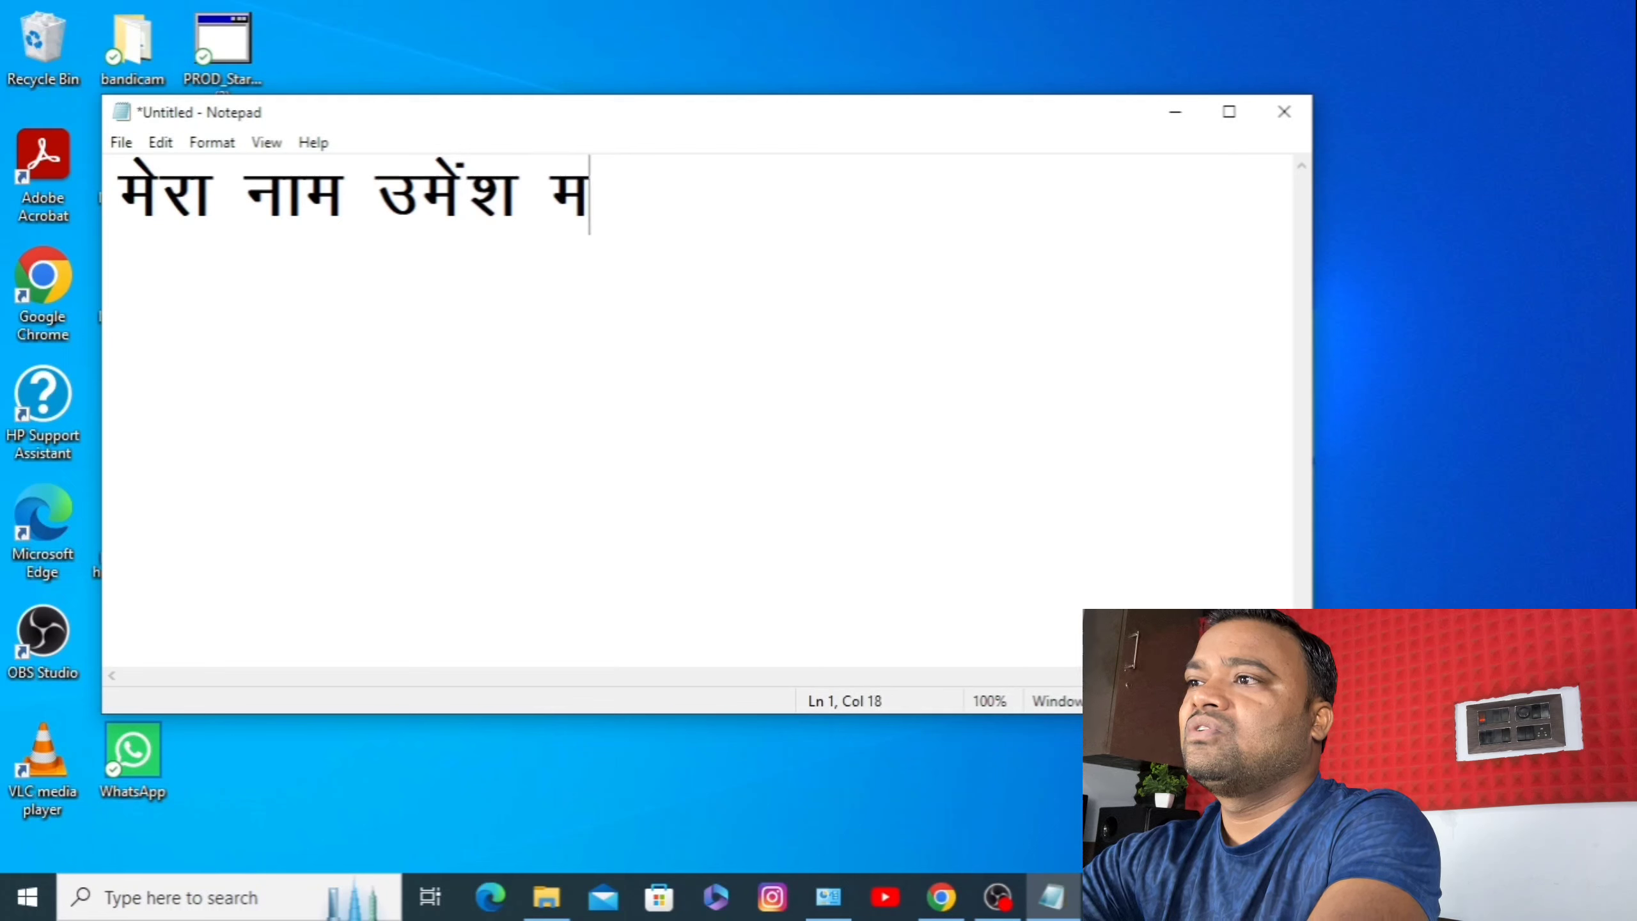
text(ु)
key(BackSpace)
key(BackSpace)
text(क)
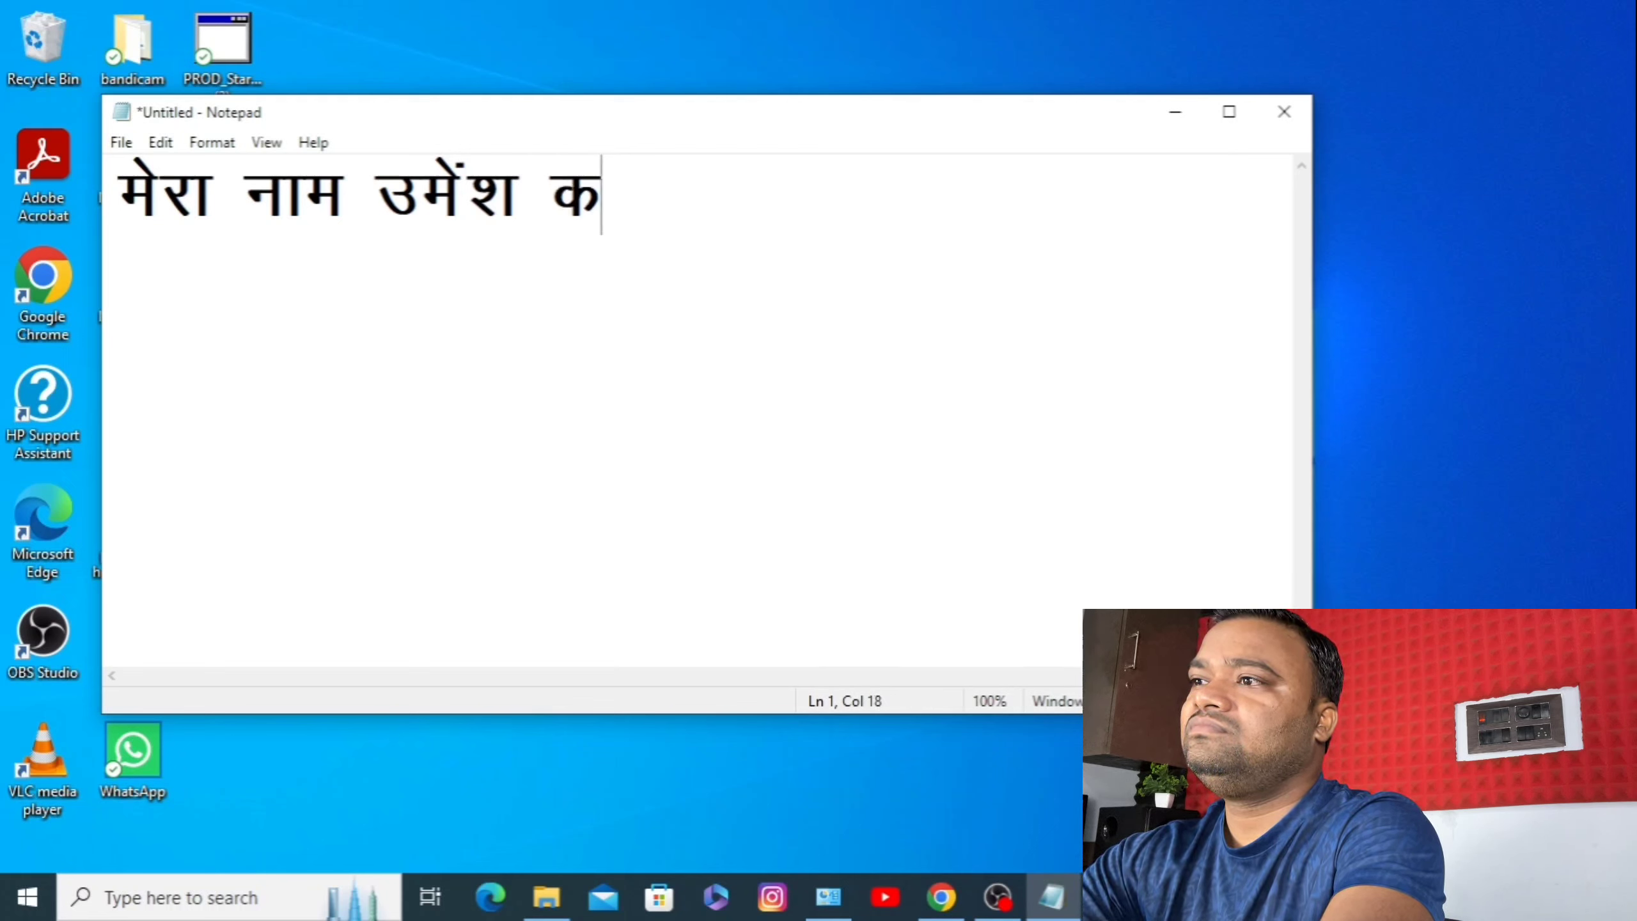
text(ुम)
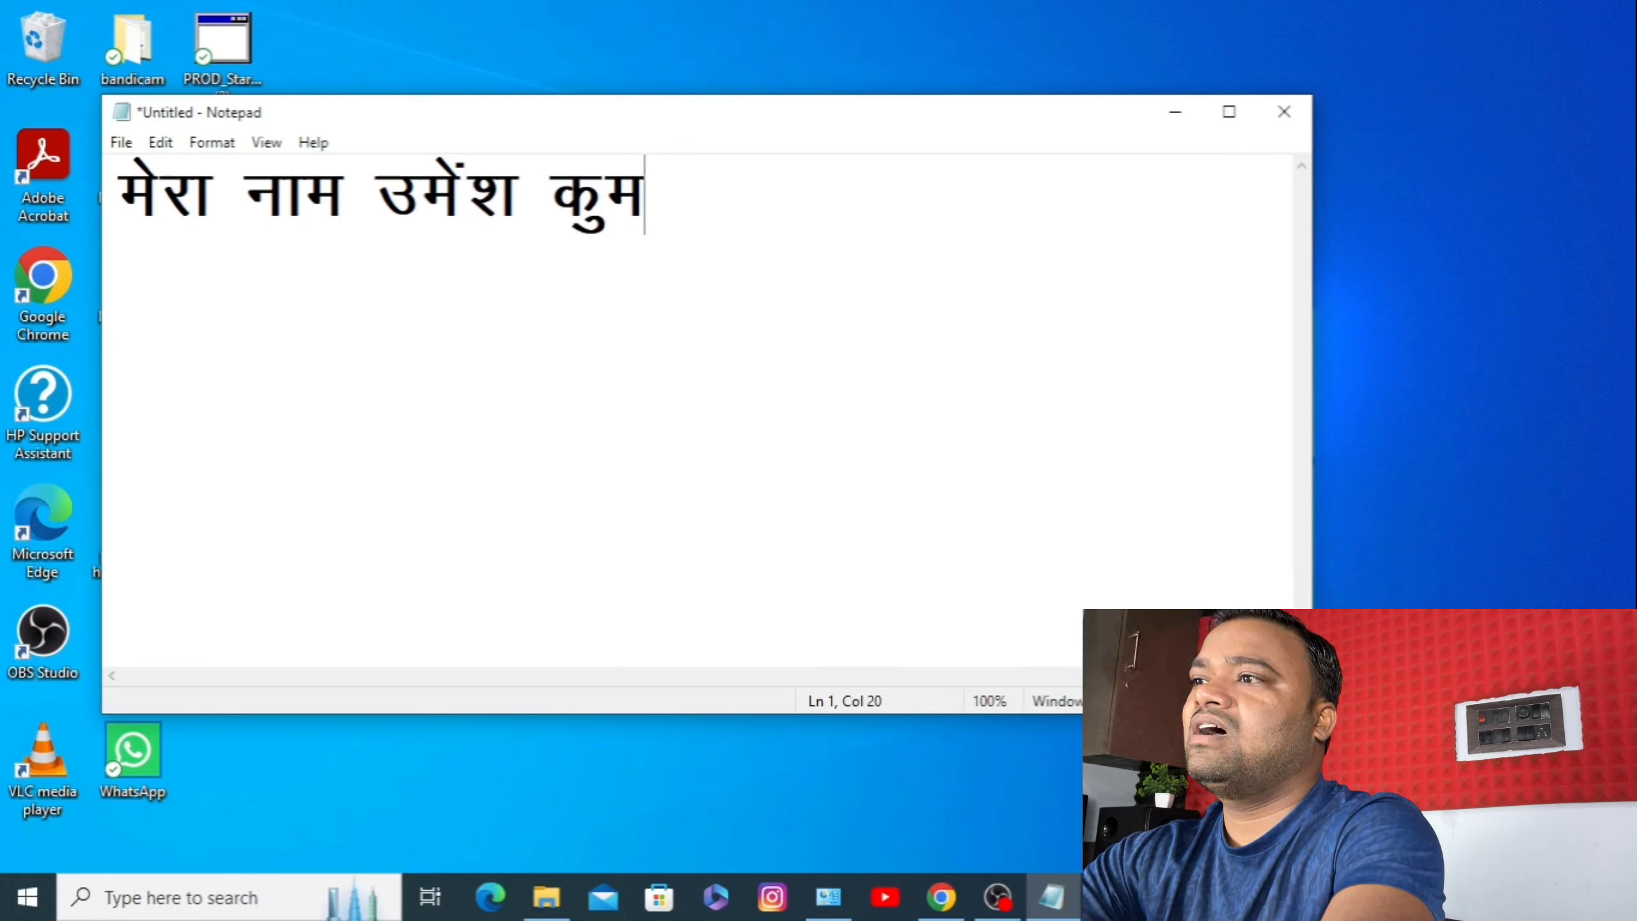
text(ार है।)
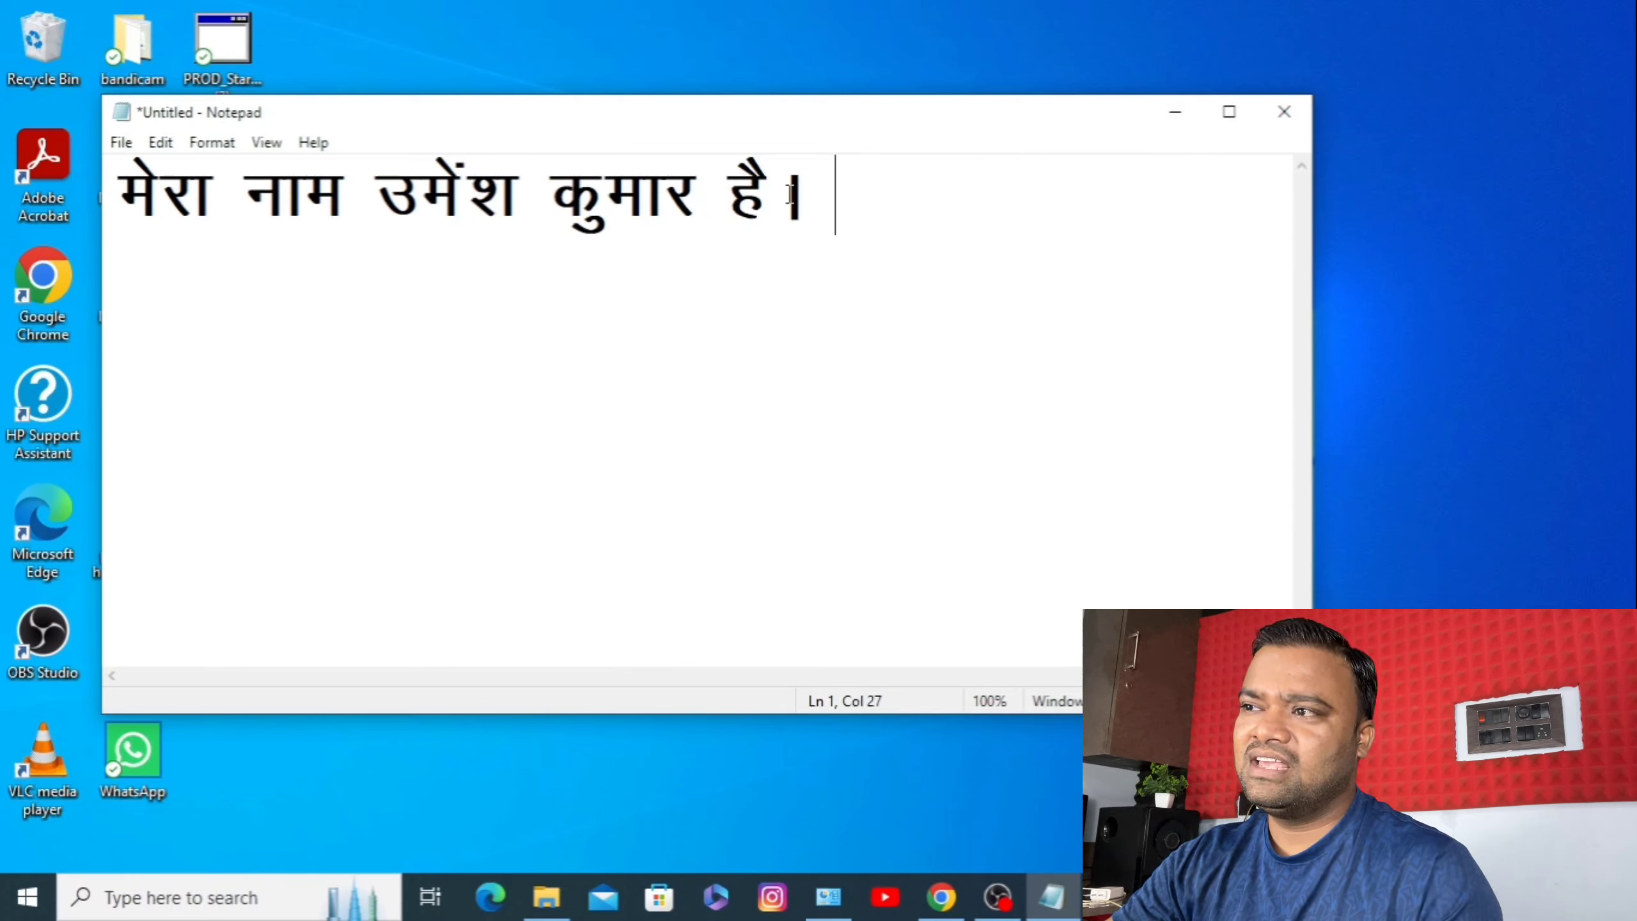
- Minimize and restore Notepad, preview the Kruti Dev fonts in the font settings, and apply Kruti Dev 013 Bold Italic to the sentence
click(1175, 114)
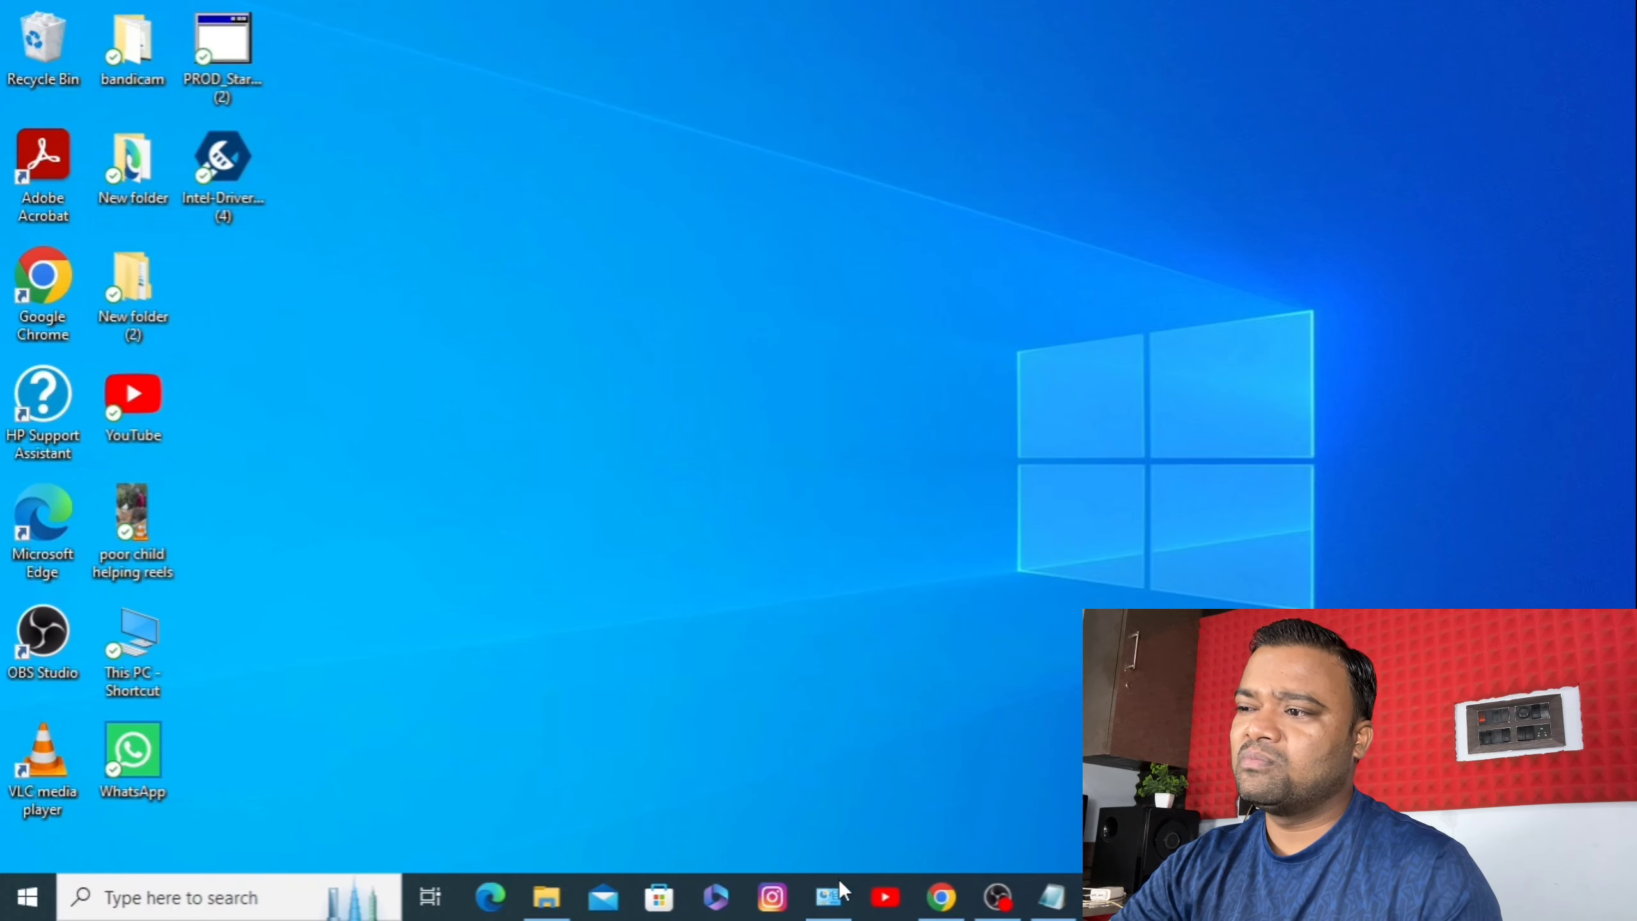
click(1051, 897)
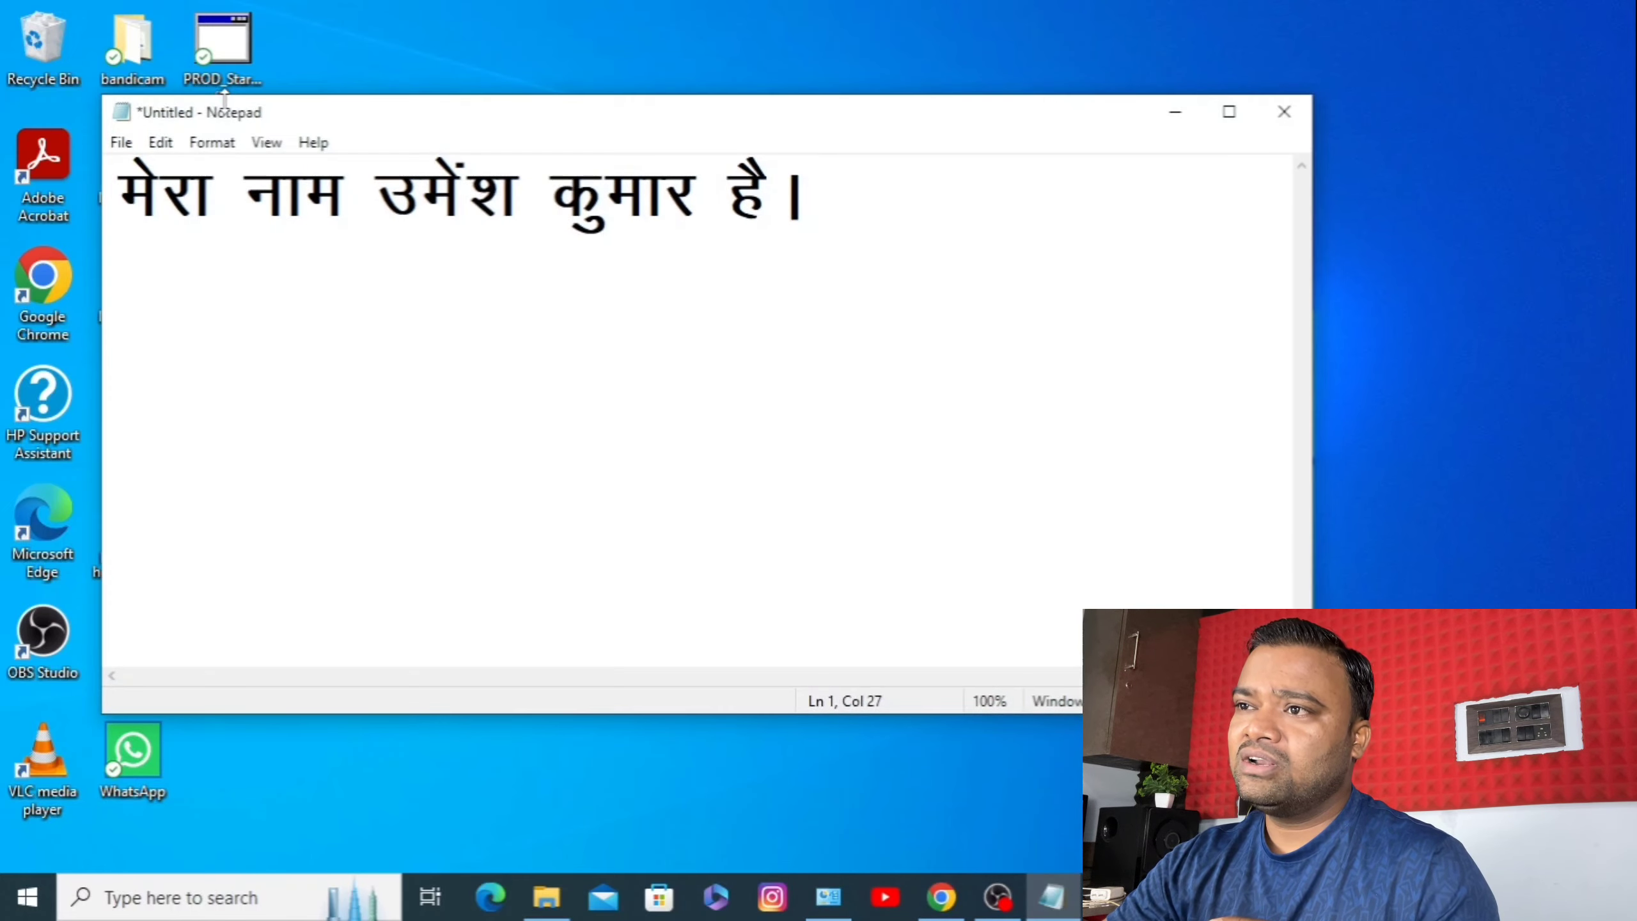
click(212, 142)
click(251, 190)
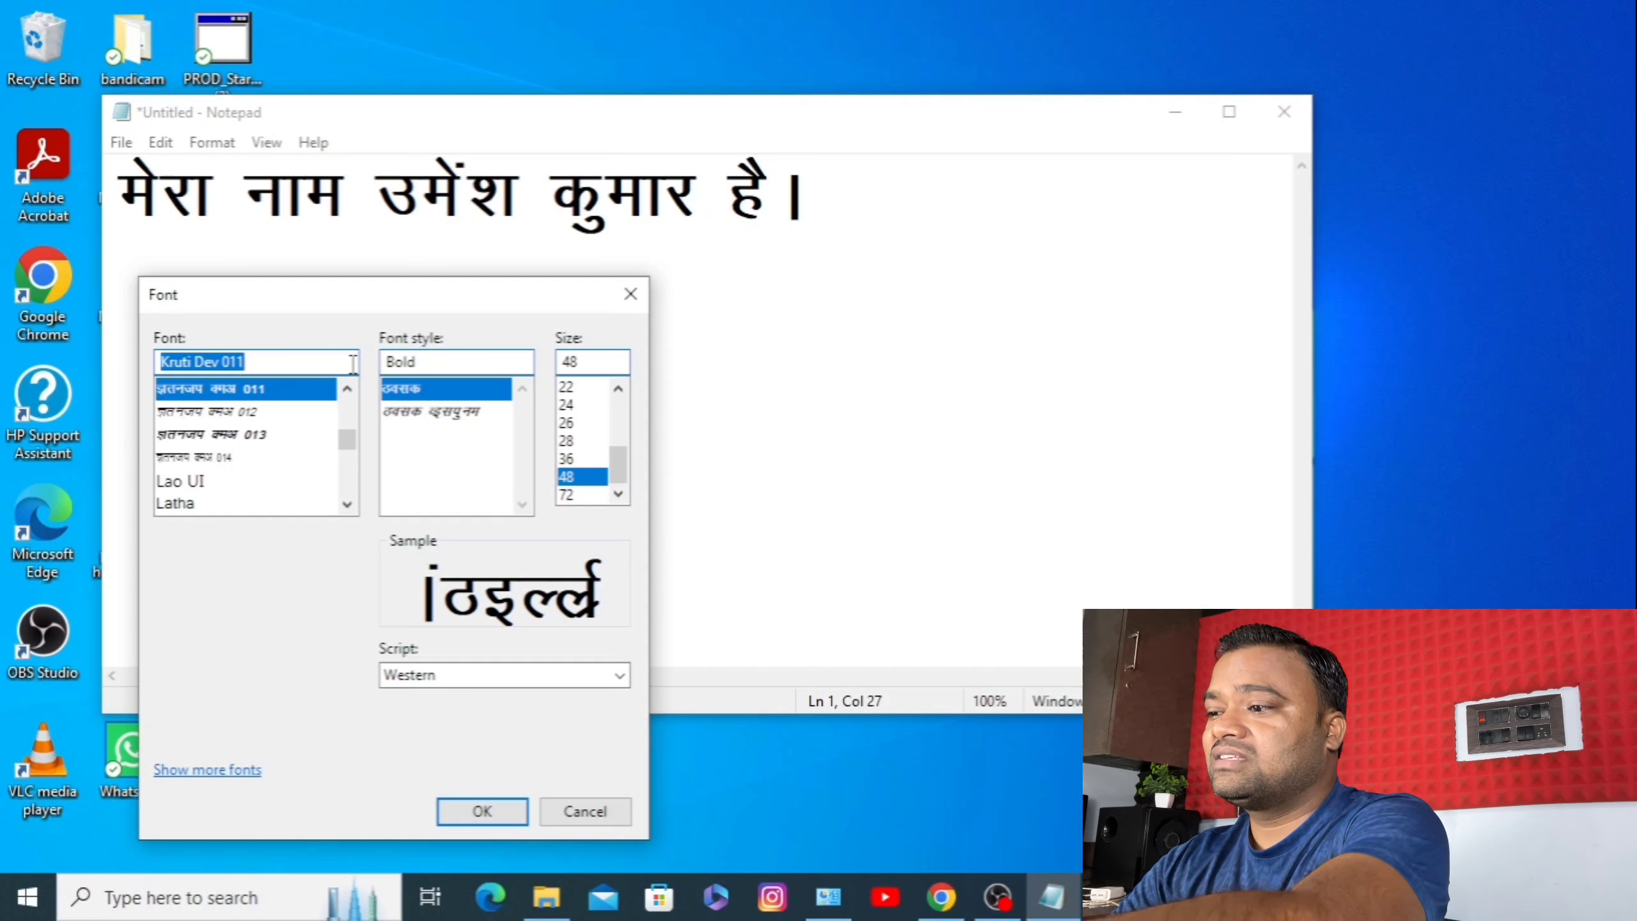
text(k)
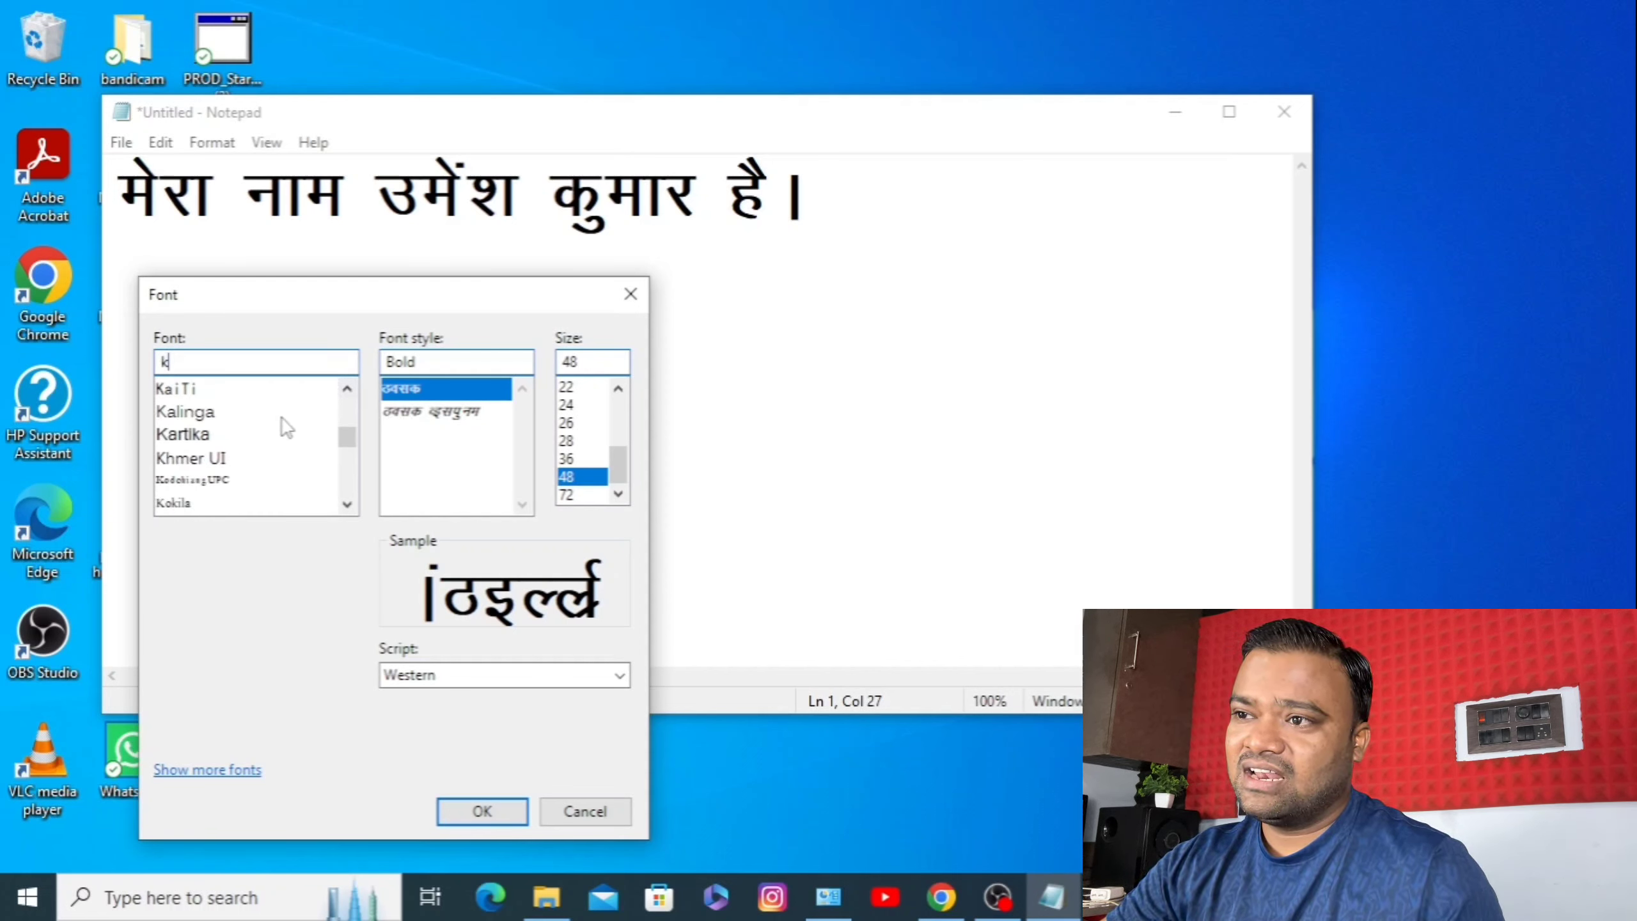
scroll(287, 428, down, 1)
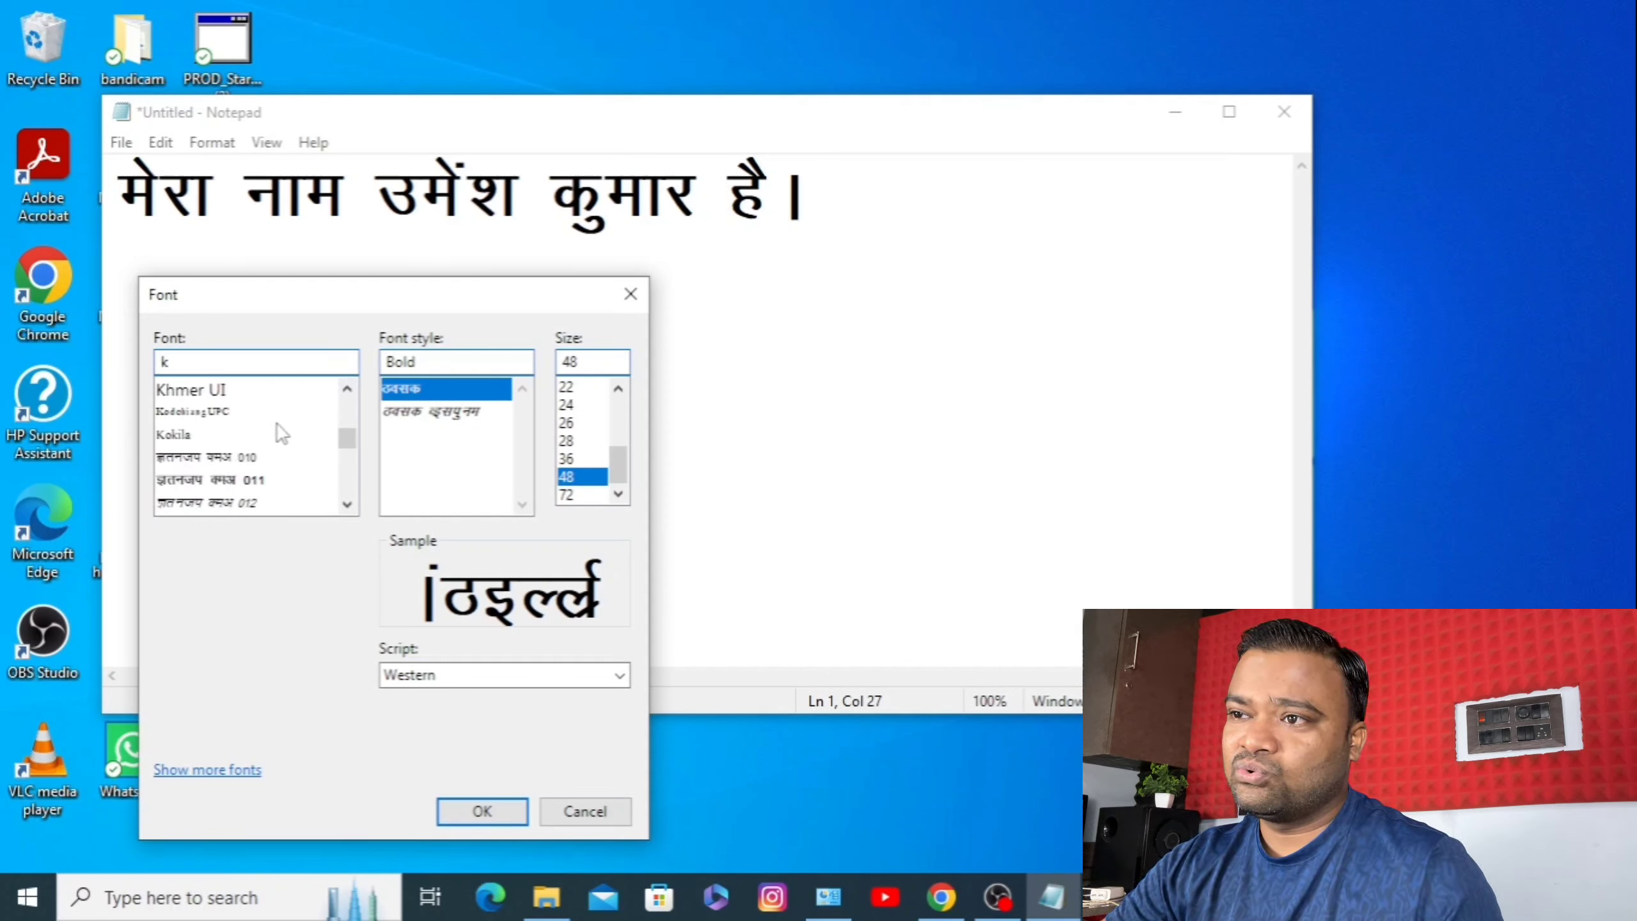
click(248, 460)
click(252, 479)
scroll(250, 452, down, 1)
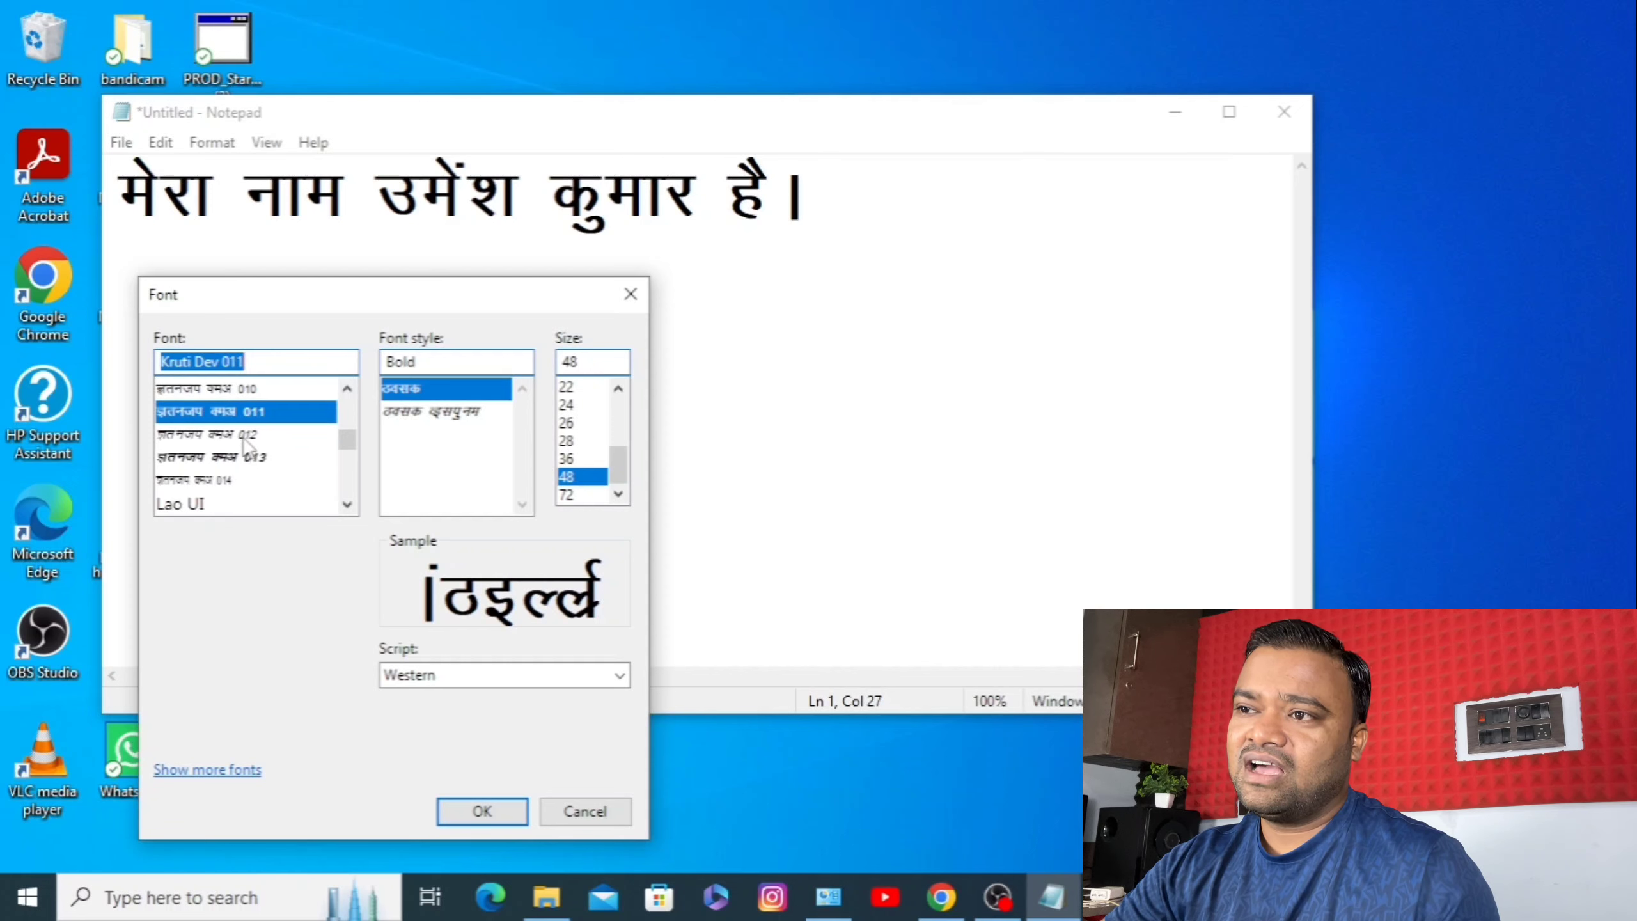
click(249, 436)
click(252, 458)
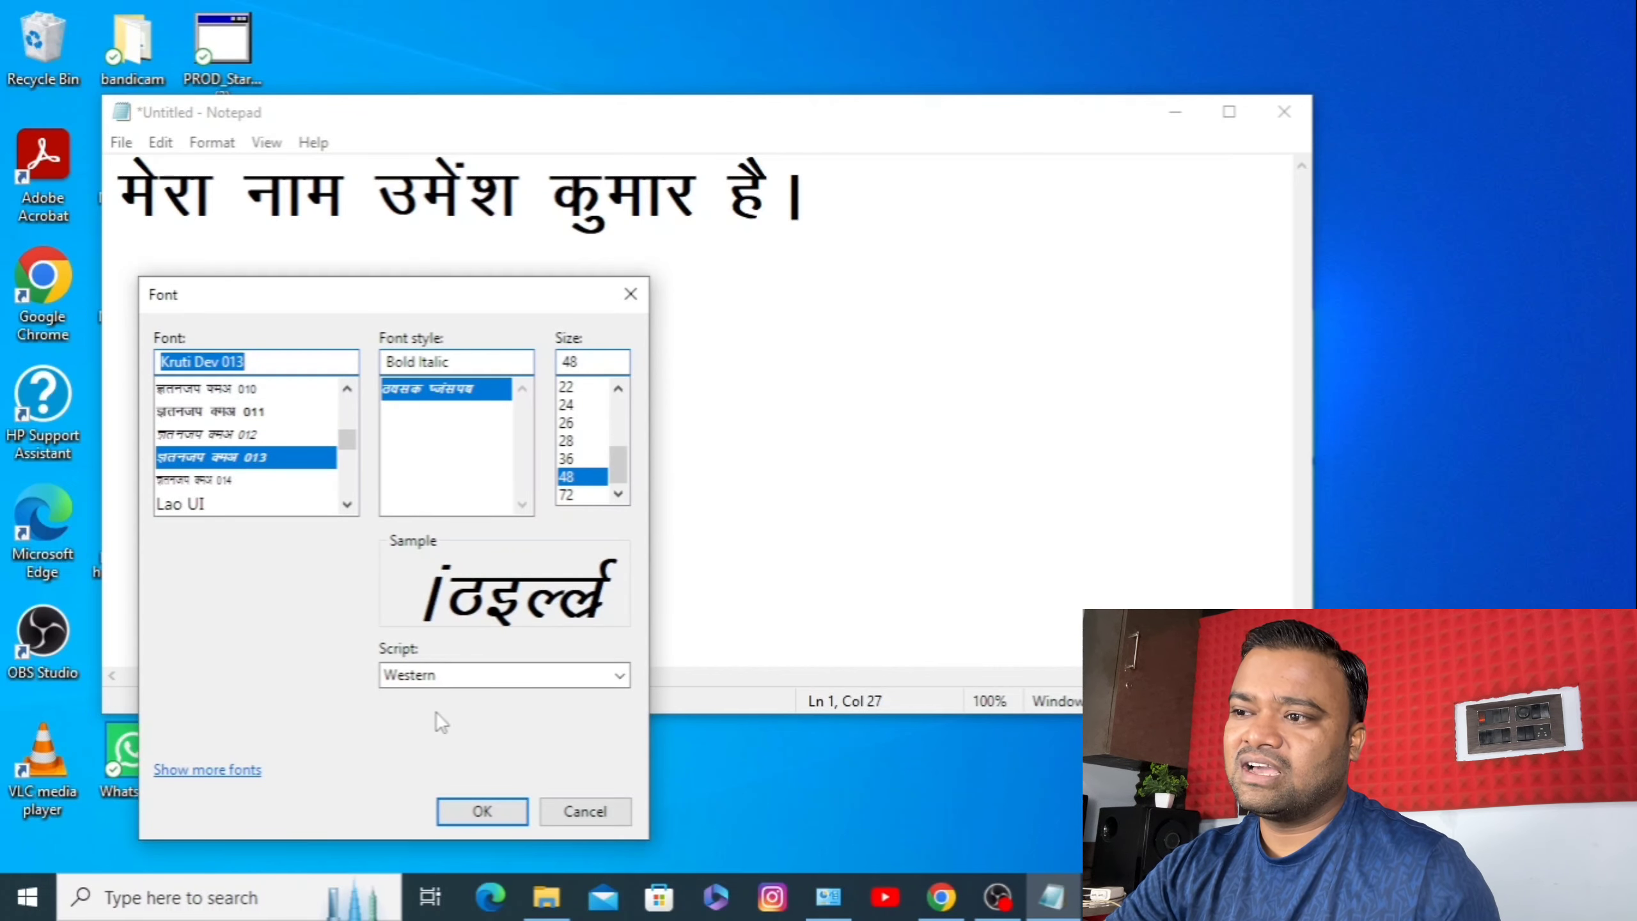
click(482, 811)
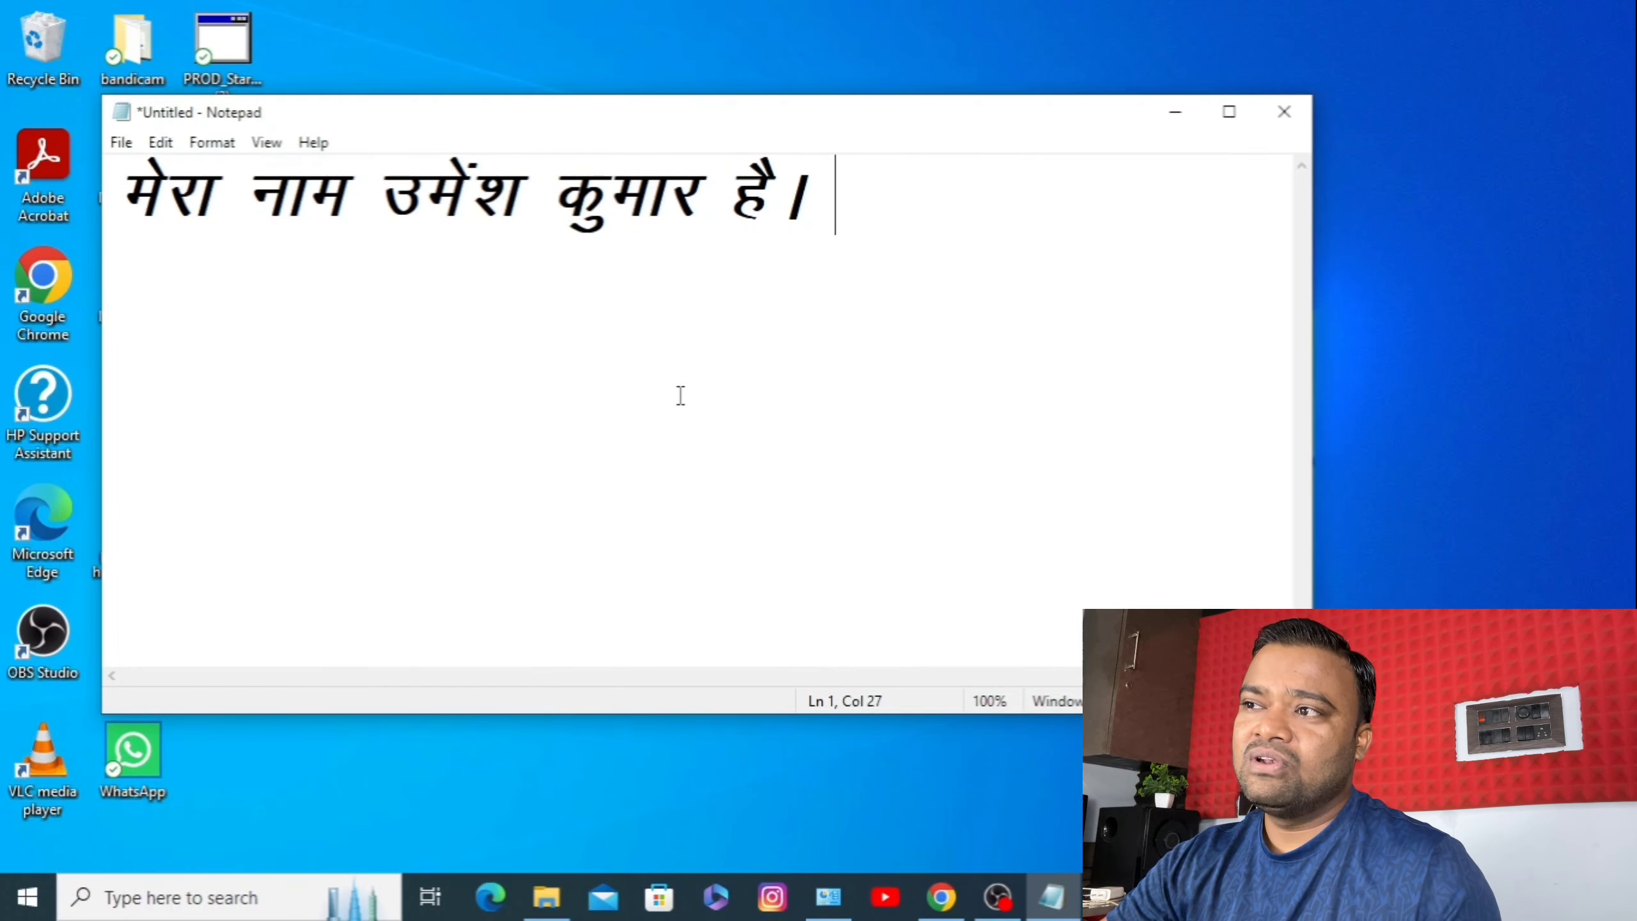